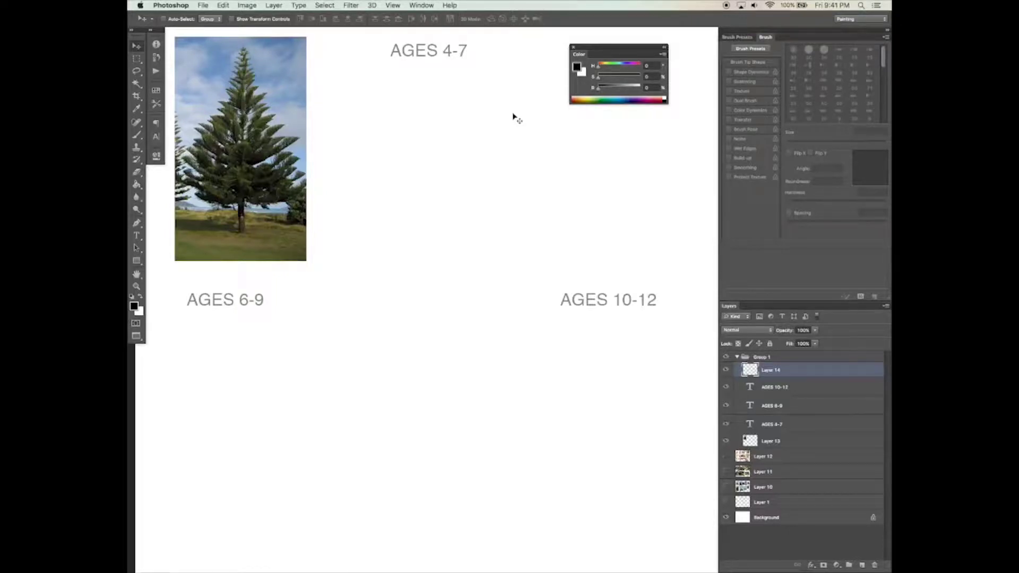
- Add a blank Layer 15 above Layer 14 and zoom in and out on the layout
left_click(862, 564)
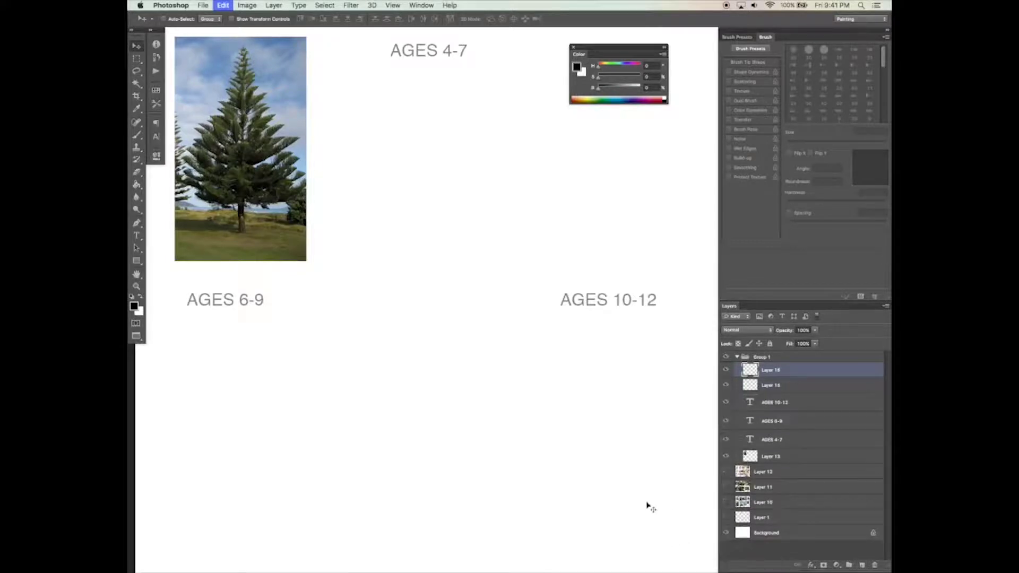
mouse_move(414, 148)
left_mouse_down()
mouse_move(442, 191)
mouse_move(515, 221)
left_mouse_up()
key("z")
left_click(443, 189)
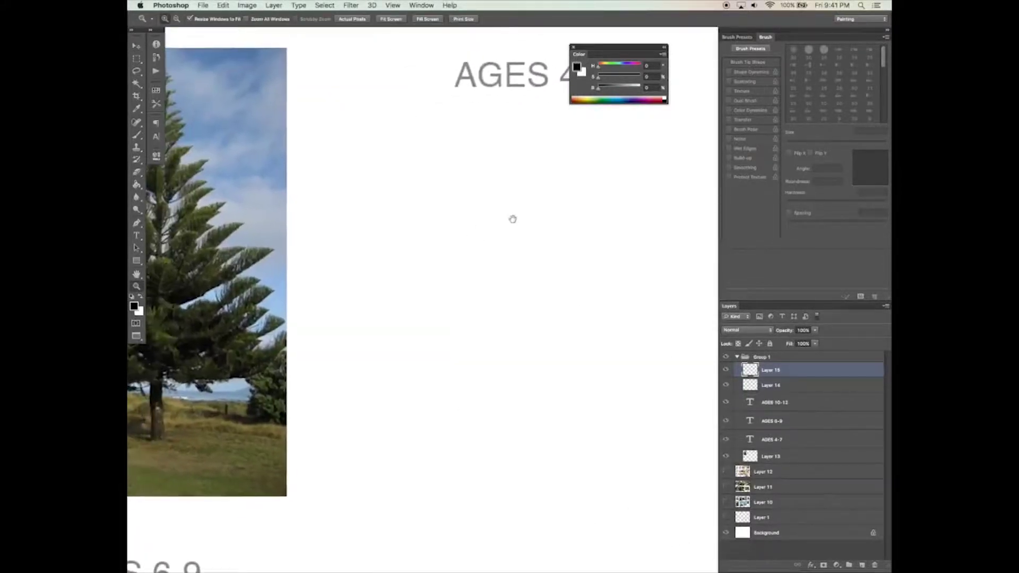
left_click(517, 215, "alt")
- Try test strokes with the pencil brush and settle on a 16 px brush size
key("b")
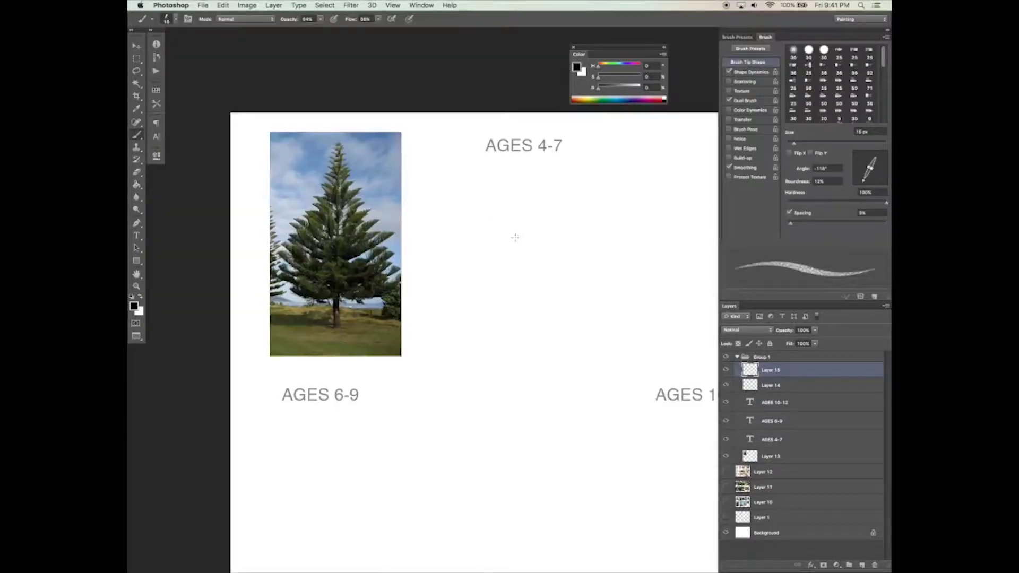
left_click_drag(518, 216, 739, 174)
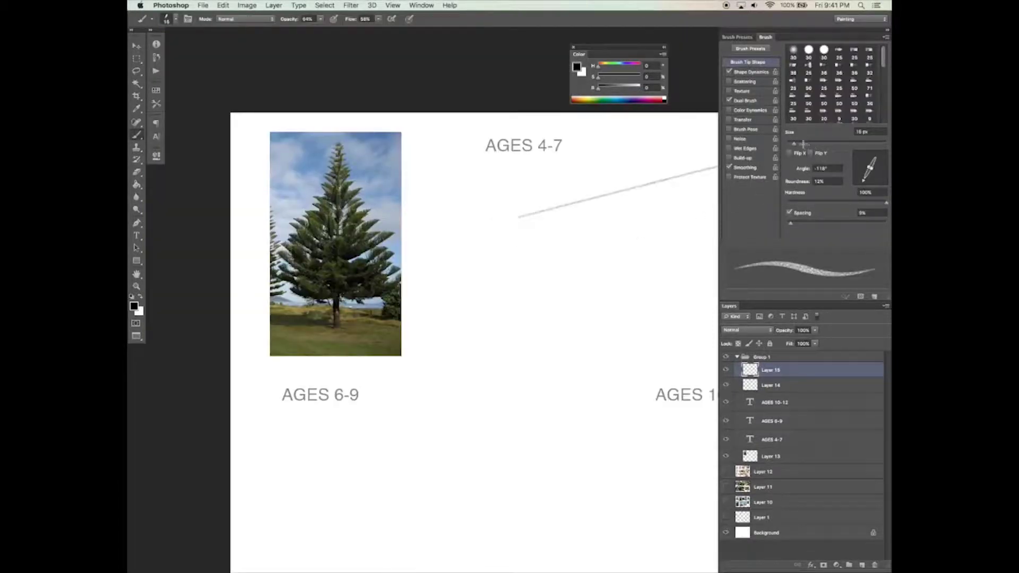
left_click_drag(794, 143, 799, 143)
key("ctrl+z")
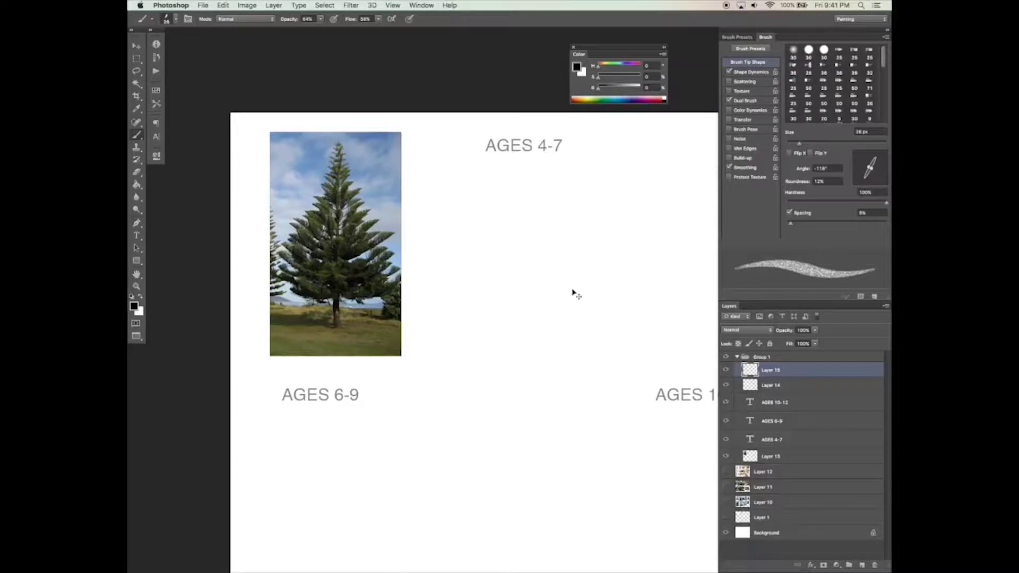
key("Tab")
key("Tab")
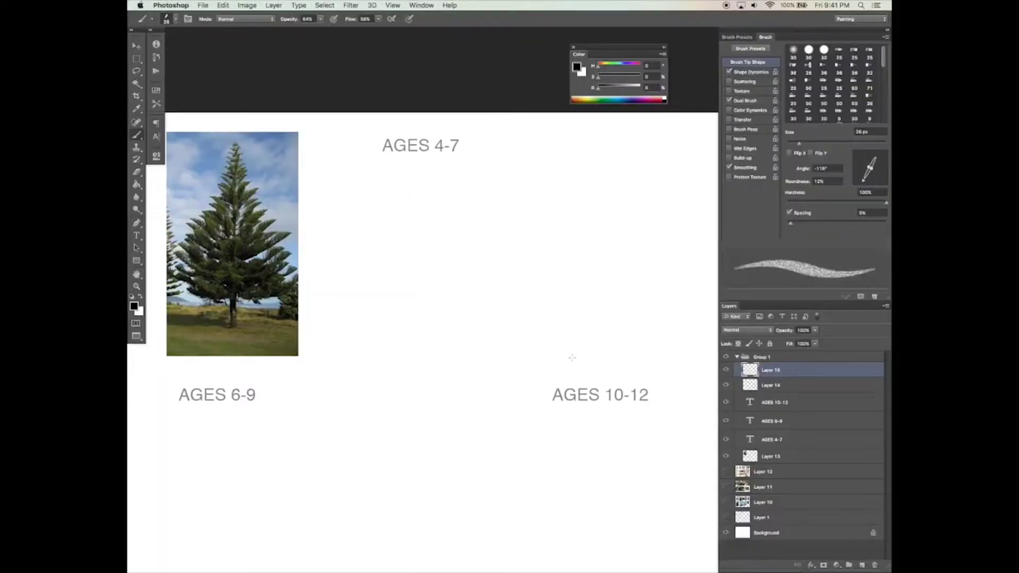
left_click_drag(798, 143, 787, 143)
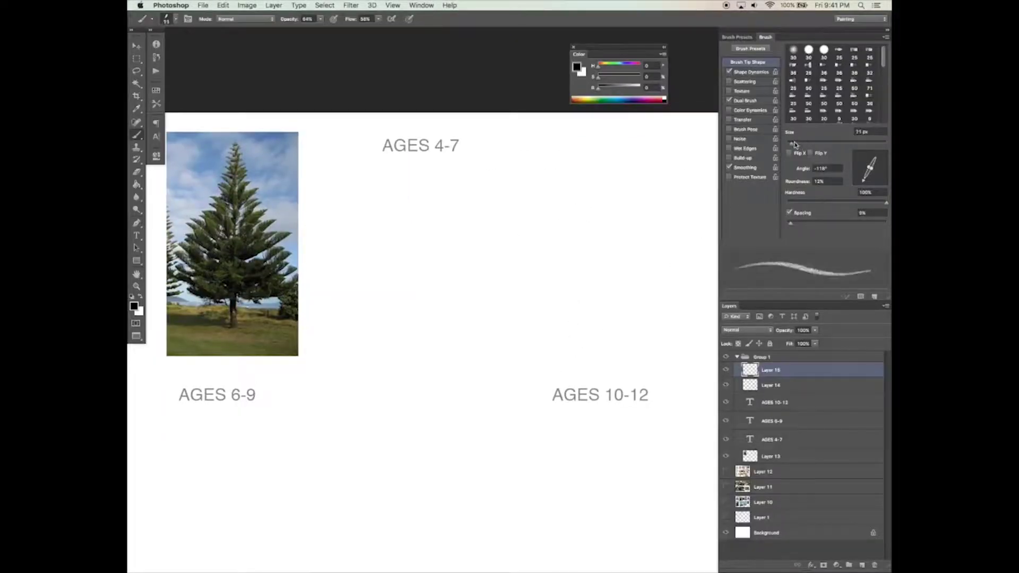
key("bracketright")
left_click_drag(419, 246, 424, 214)
key("ctrl+z")
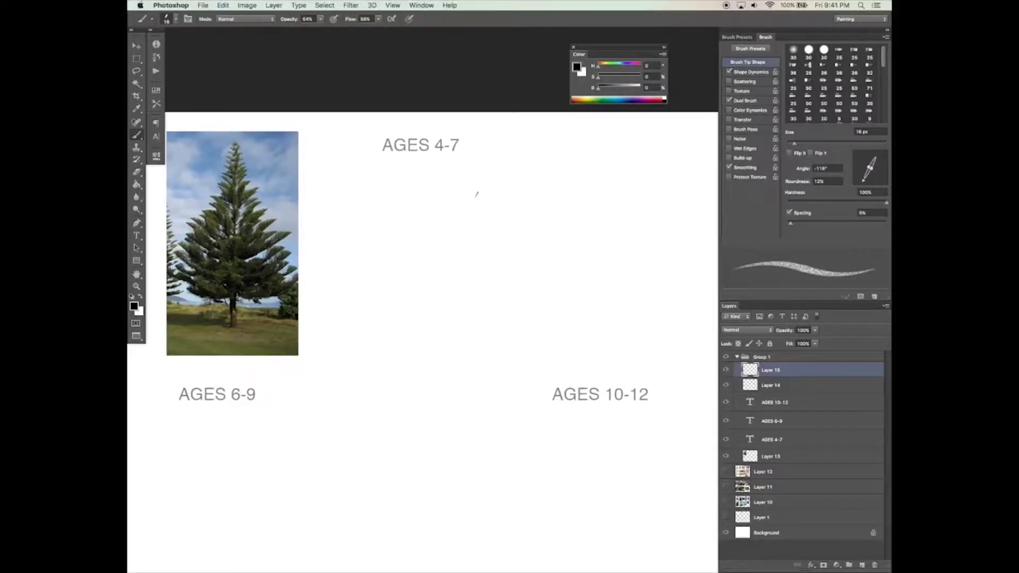
- Sketch a diamond-shaped tree peak under AGES 4-7
left_click_drag(479, 164, 462, 229)
mouse_move(480, 159)
left_mouse_down()
mouse_move(498, 234)
mouse_move(456, 228)
mouse_move(505, 227)
left_mouse_up()
left_click_drag(472, 195, 460, 229)
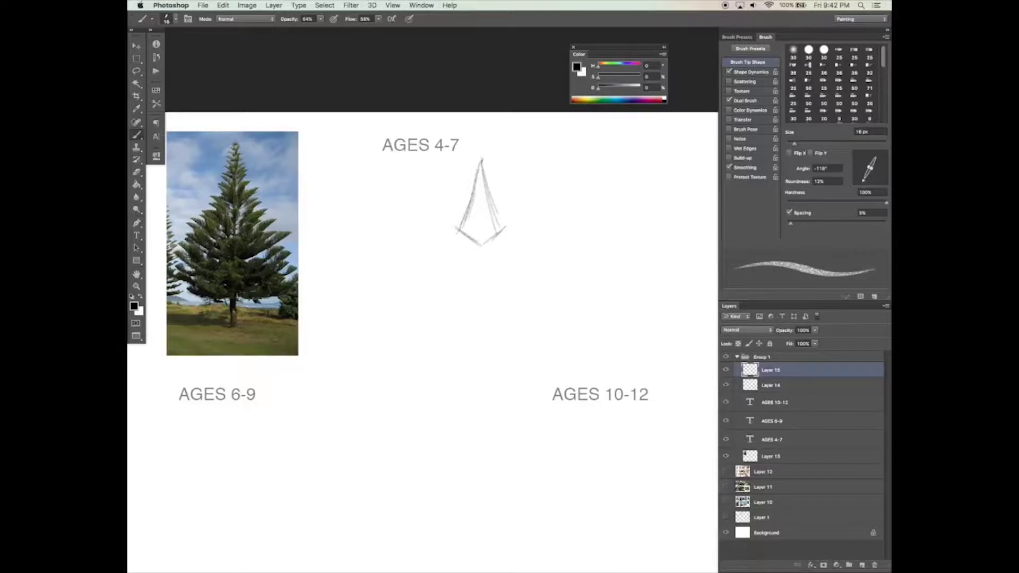
mouse_move(479, 172)
left_mouse_down()
mouse_move(469, 205)
mouse_move(501, 229)
mouse_move(448, 246)
mouse_move(480, 245)
mouse_move(452, 218)
mouse_move(448, 234)
mouse_move(511, 224)
left_mouse_up()
left_click_drag(487, 192, 516, 228)
- Add flared base lines to the peak, then erase the entire first sketch
key("e")
left_click_drag(437, 243, 455, 250)
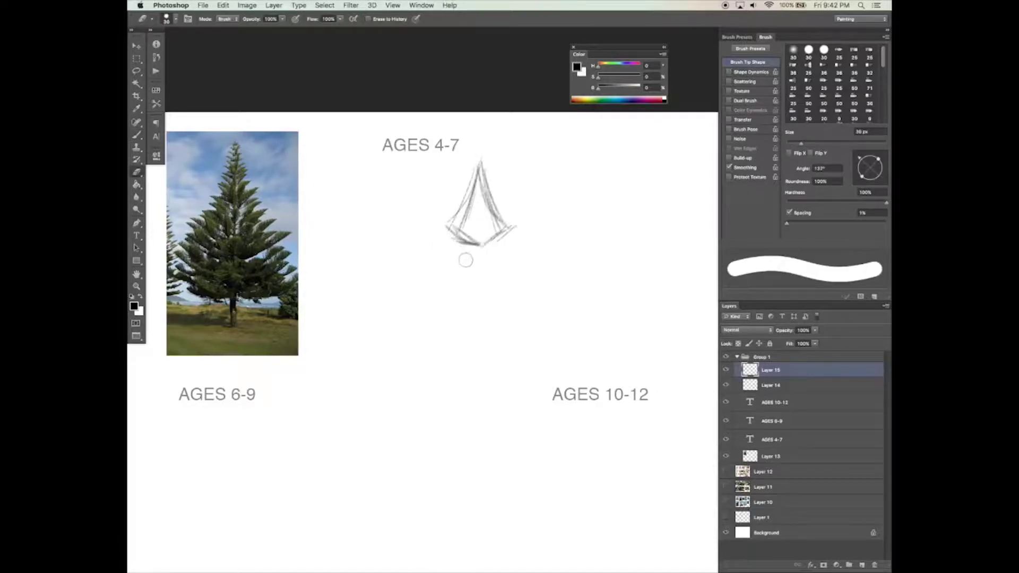
key("b")
left_click_drag(446, 233, 425, 245)
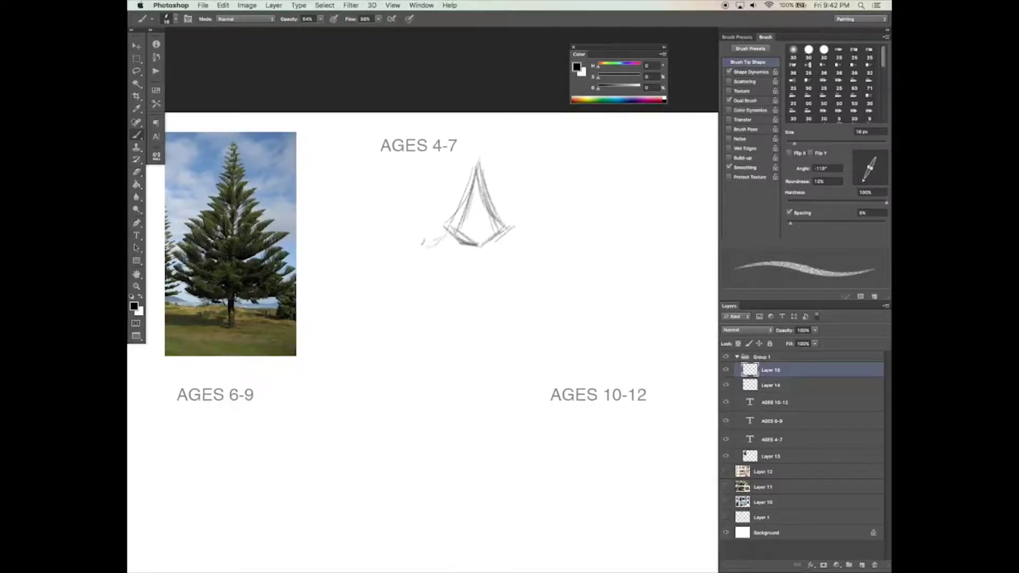
left_click_drag(500, 230, 525, 246)
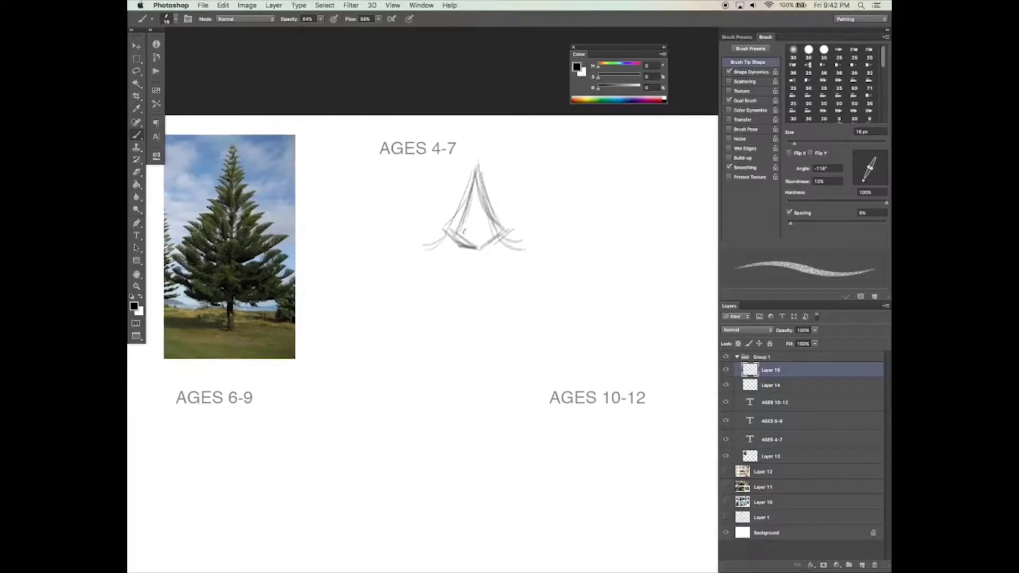
key("e")
mouse_move(424, 247)
left_mouse_down()
mouse_move(456, 228)
mouse_move(526, 246)
left_mouse_up()
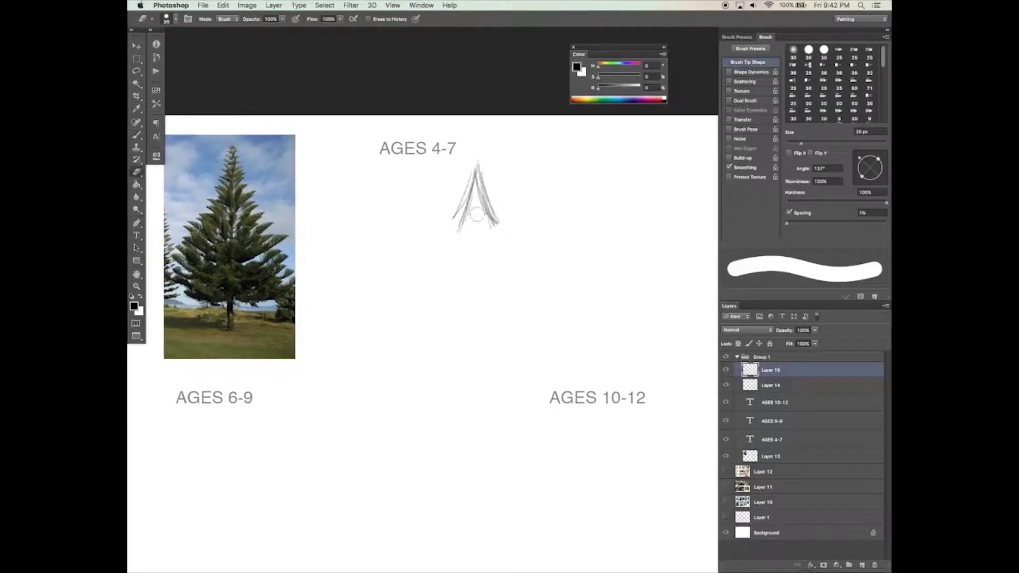
left_click_drag(478, 164, 462, 238)
left_click_drag(491, 196, 500, 234)
- Sketch a new peak with curved lower strokes and sides extending downward
key("b")
left_click_drag(482, 178, 459, 245)
left_click_drag(484, 174, 506, 250)
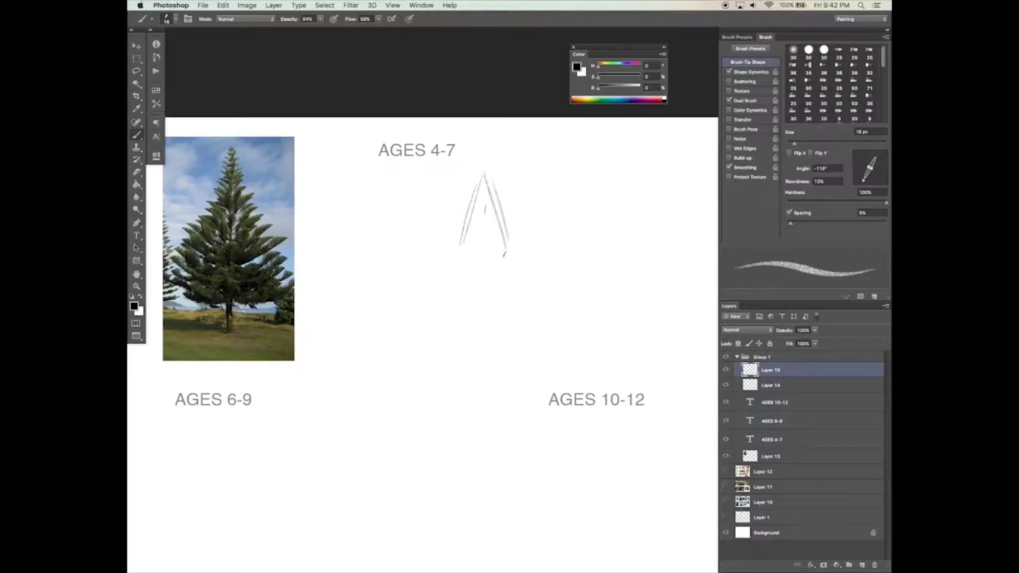
mouse_move(450, 234)
left_mouse_down()
mouse_move(476, 255)
mouse_move(522, 233)
left_mouse_up()
mouse_move(449, 233)
left_mouse_down()
mouse_move(476, 233)
mouse_move(444, 291)
left_mouse_up()
left_click_drag(502, 252, 514, 290)
mouse_move(451, 268)
left_mouse_down()
mouse_move(433, 293)
mouse_move(469, 317)
left_mouse_up()
- Add a curved tier base, reinforce both sides and erase stray curls
left_click_drag(527, 293, 491, 322)
left_click_drag(509, 256, 524, 296)
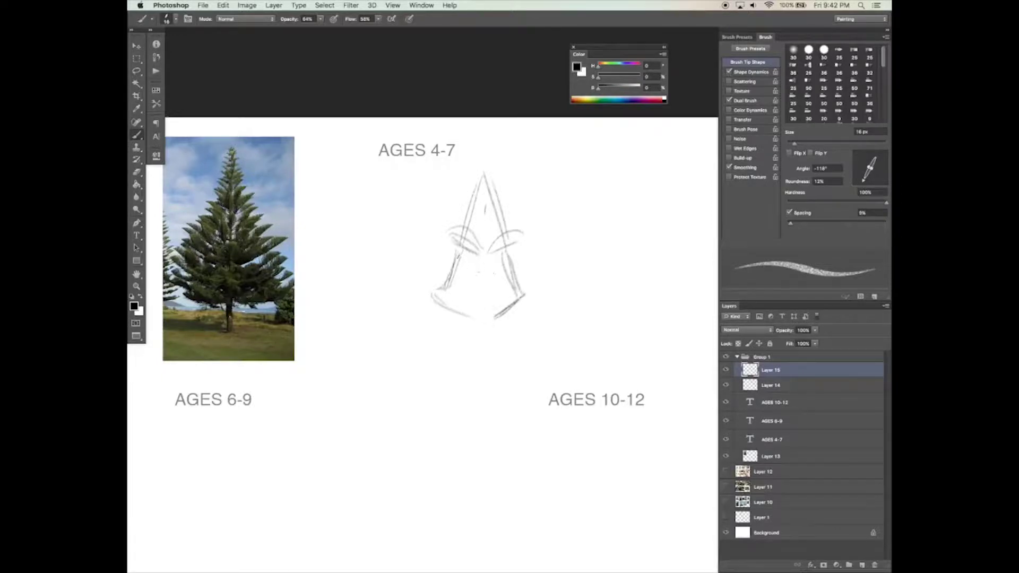
left_click_drag(459, 254, 434, 302)
left_click_drag(507, 251, 531, 295)
mouse_move(447, 316)
left_mouse_down()
mouse_move(460, 301)
mouse_move(464, 318)
mouse_move(509, 304)
left_mouse_up()
key("e")
mouse_move(464, 242)
left_mouse_down()
mouse_move(498, 240)
mouse_move(482, 254)
mouse_move(520, 236)
mouse_move(476, 193)
mouse_move(483, 175)
mouse_move(512, 222)
mouse_move(483, 234)
left_mouse_up()
key("b")
- Reposition the tree sketch up and to the right with the Move tool
scroll(502, 245, "down", 2)
key("v")
left_click_drag(503, 270, 520, 244)
key("b")
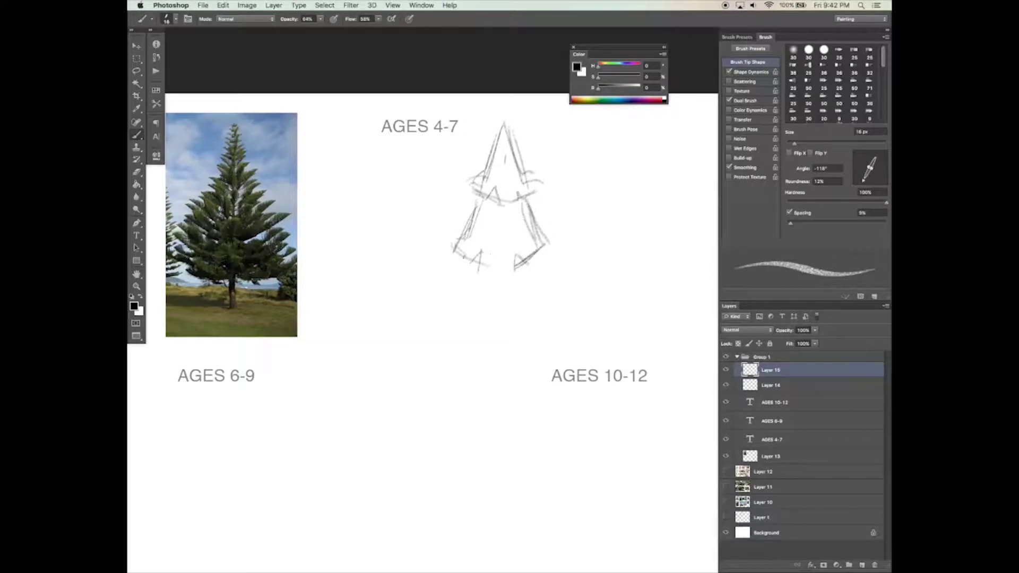
- Extend the lower branches outward and thicken the middle tier's edges
left_click_drag(455, 256, 426, 276)
left_click_drag(540, 245, 572, 275)
left_click_drag(417, 274, 450, 311)
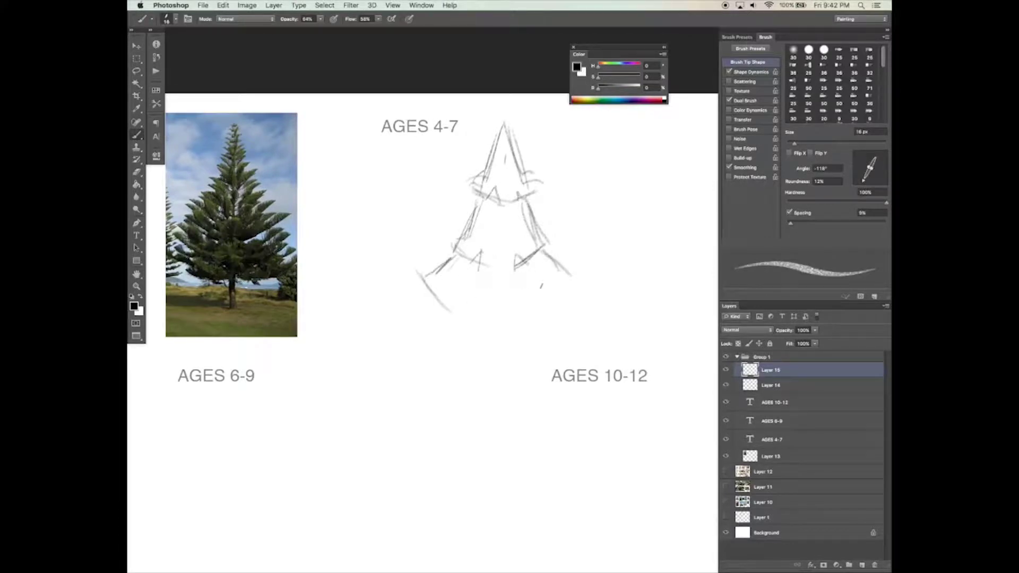
mouse_move(546, 246)
left_mouse_down()
mouse_move(581, 273)
mouse_move(567, 265)
left_mouse_up()
left_click_drag(461, 256, 422, 274)
left_click_drag(486, 203, 449, 248)
left_click_drag(521, 214, 579, 291)
- Draw the tree's curved bottom and trunk, then fade the sketch layer to 40% opacity
left_click_drag(541, 254, 584, 291)
left_click_drag(466, 321, 534, 322)
left_click_drag(578, 281, 500, 349)
left_click_drag(505, 325, 507, 354)
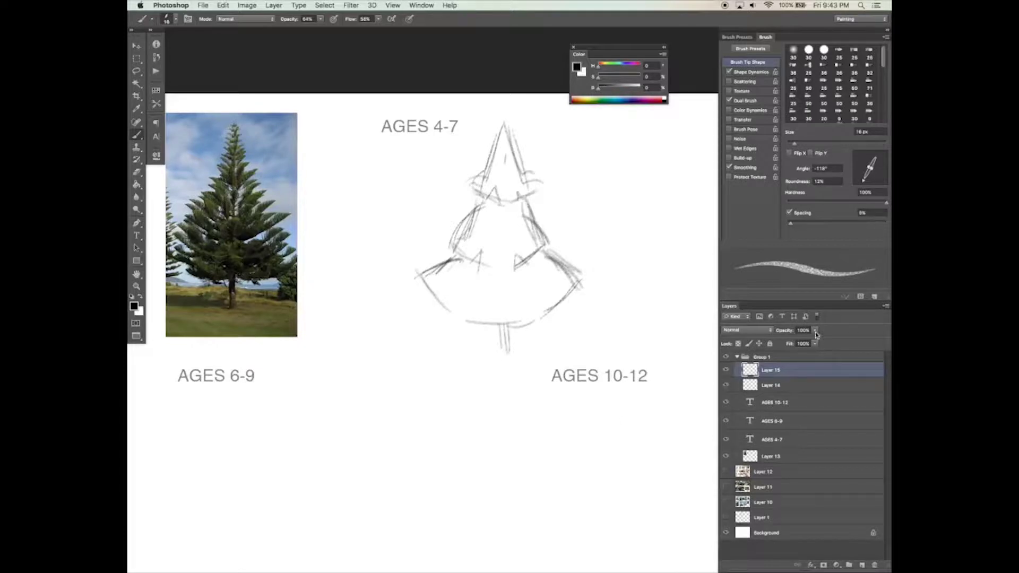
left_click_drag(815, 330, 794, 340)
- Add a new inking layer with brush opacity raised to 72% and flow adjusted
left_click(861, 565)
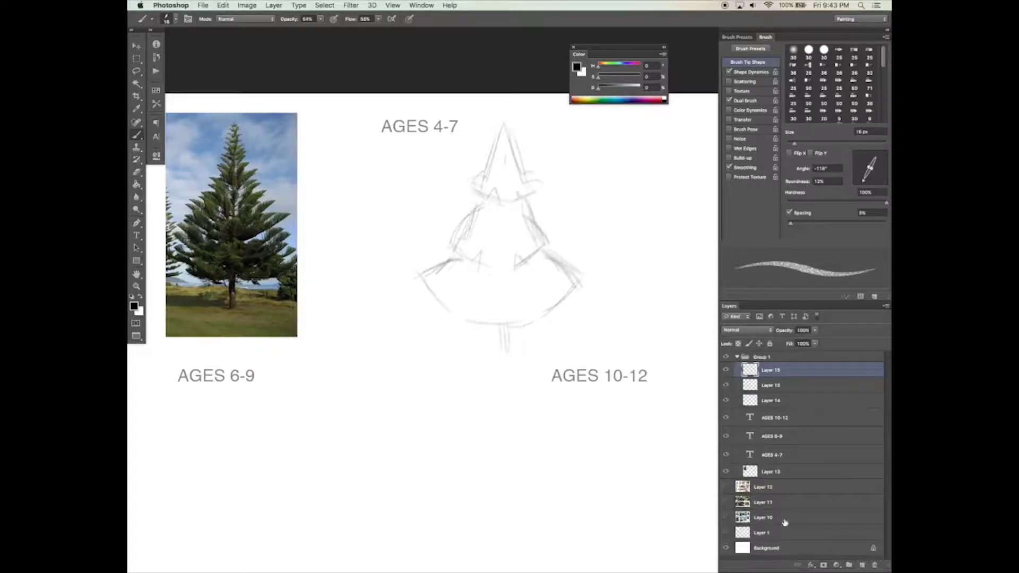
left_click(321, 19)
left_click_drag(322, 28, 326, 28)
left_click(378, 19)
left_click_drag(394, 29, 390, 61)
left_click(462, 92)
left_click_drag(499, 209, 492, 225)
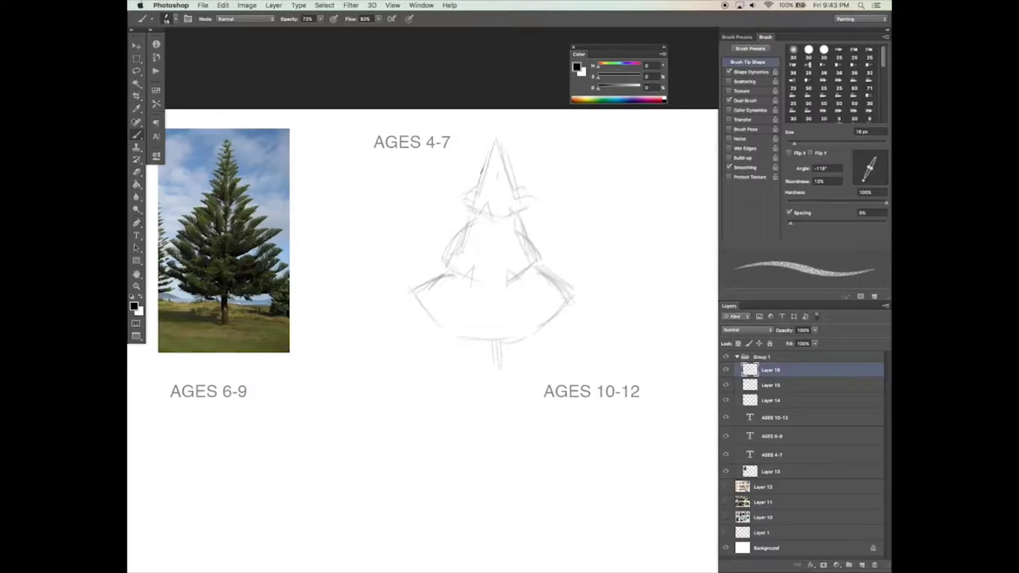
- Ink the top tier's left edge, right edge and underside, plus small inner marks
left_click_drag(494, 150, 464, 200)
left_click_drag(494, 141, 531, 208)
left_click_drag(465, 205, 507, 234)
key("e")
key("b")
mouse_move(464, 203)
left_mouse_down()
mouse_move(502, 218)
mouse_move(464, 200)
left_mouse_up()
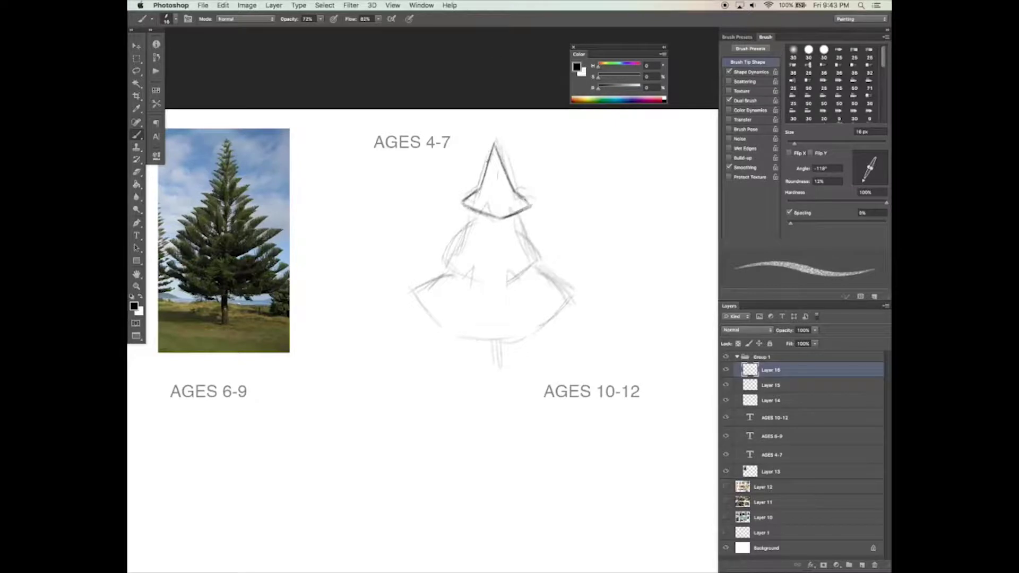
mouse_move(479, 177)
left_mouse_down()
mouse_move(498, 166)
mouse_move(490, 177)
left_mouse_up()
- Erase gaps in the top cone's bottom outline with a smaller eraser and darken its zigzag
key("e")
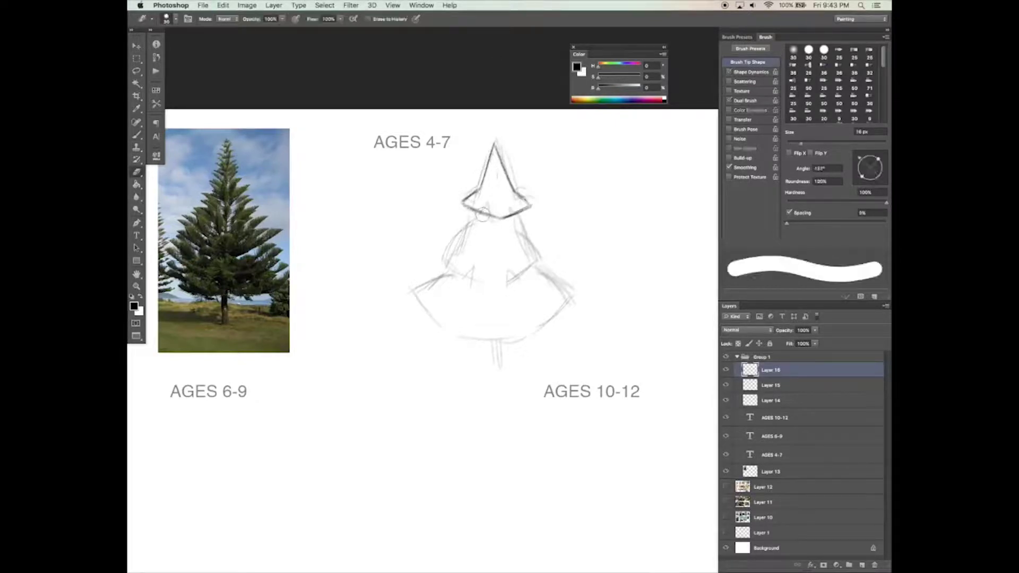
left_click_drag(800, 143, 791, 143)
mouse_move(477, 208)
left_mouse_down()
mouse_move(521, 217)
mouse_move(479, 214)
mouse_move(504, 222)
mouse_move(515, 200)
mouse_move(520, 210)
left_mouse_up()
key("b")
left_click_drag(517, 204, 511, 215)
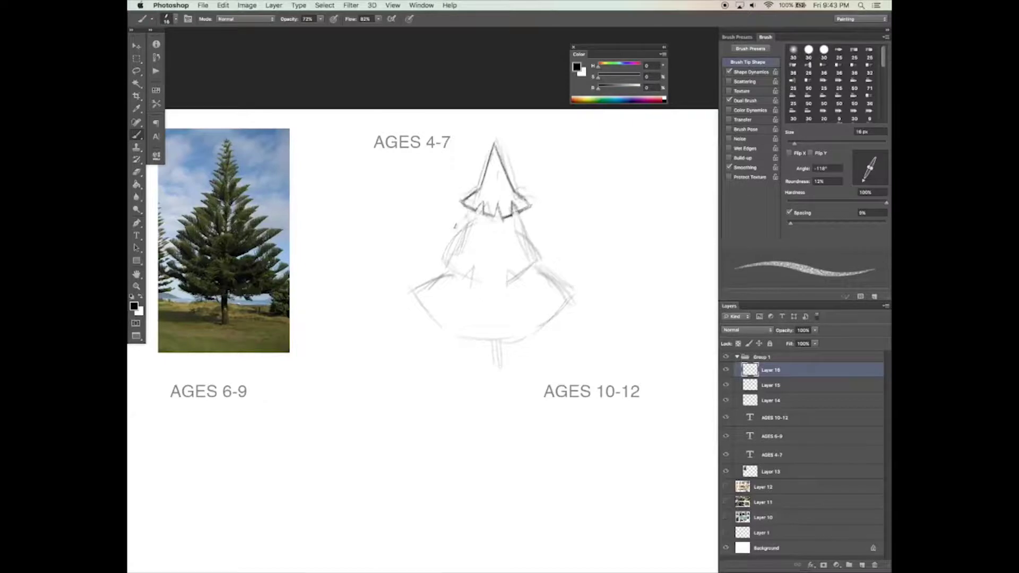
- Ink the right and left sides just below the top tier
key("e")
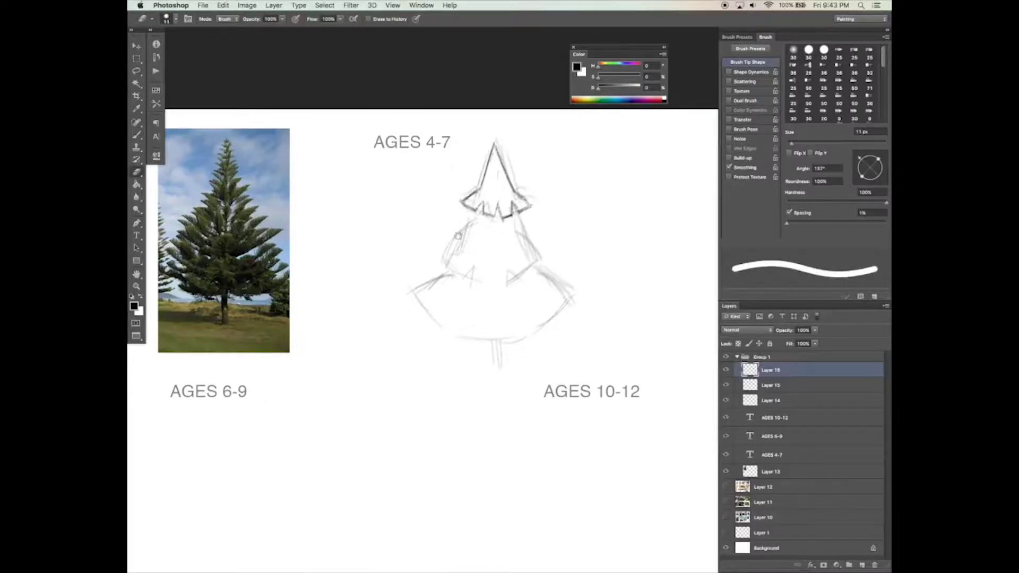
key("b")
key("e")
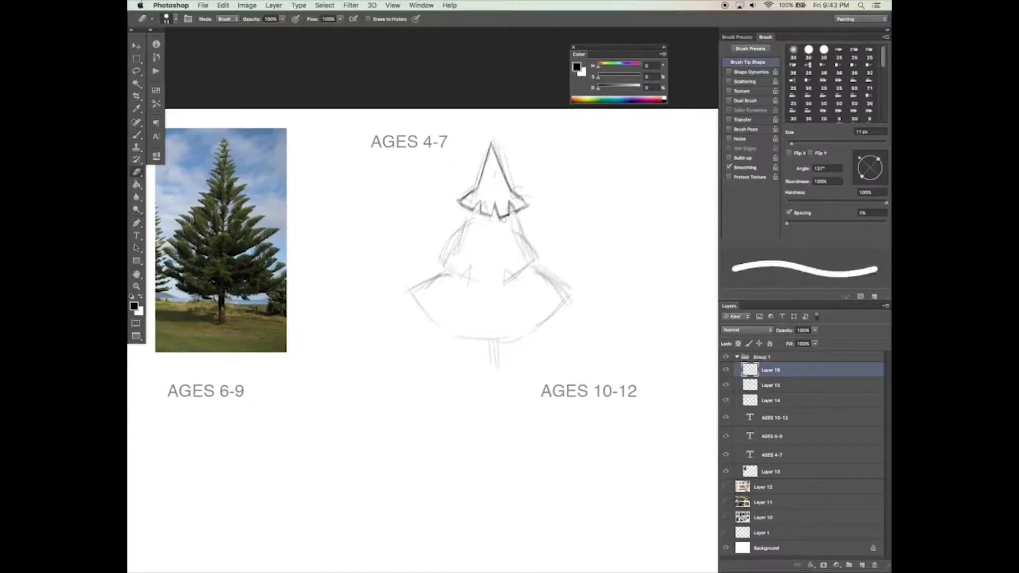
key("b")
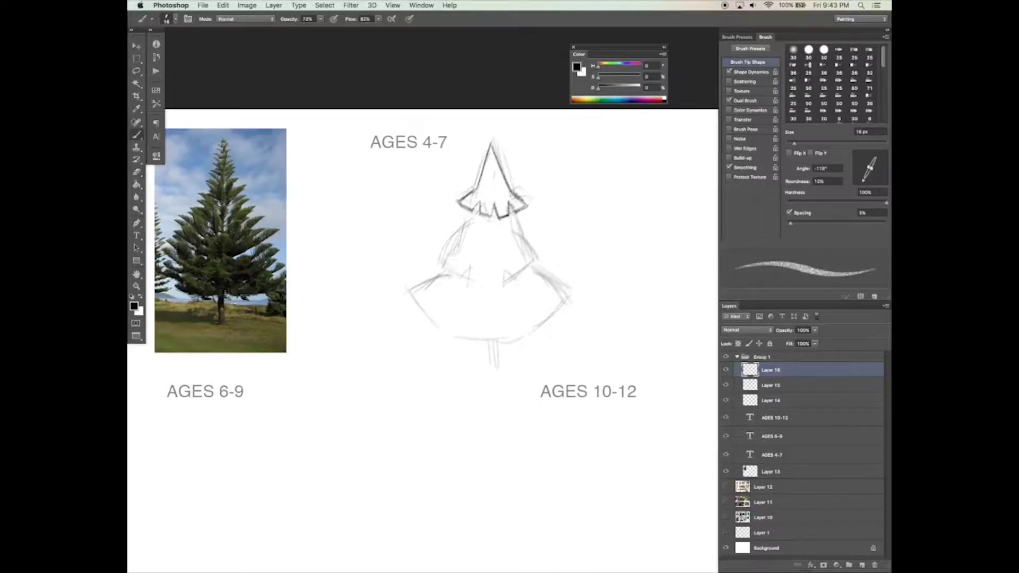
key("e")
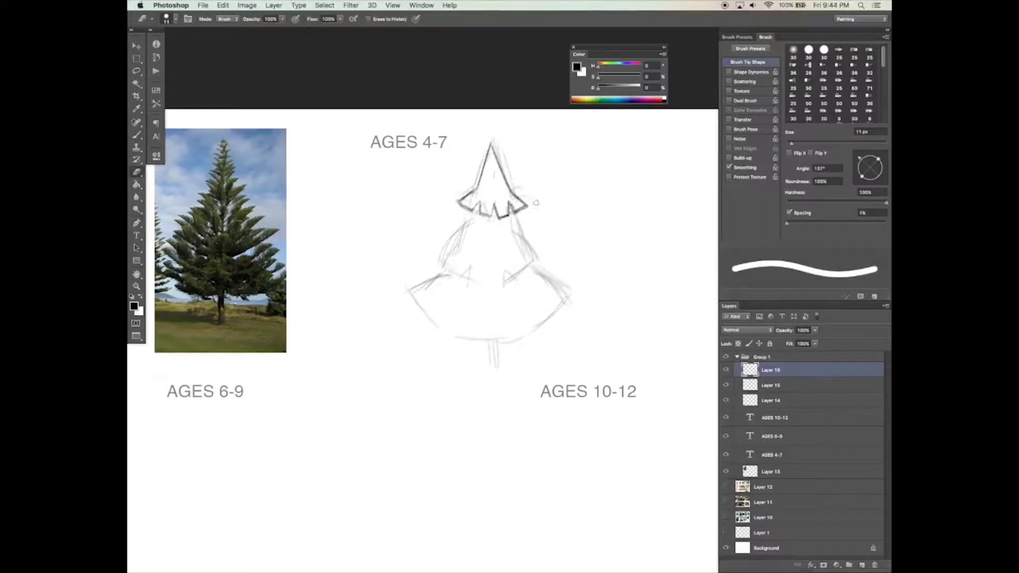
scroll(499, 191, "down", 1)
key("b")
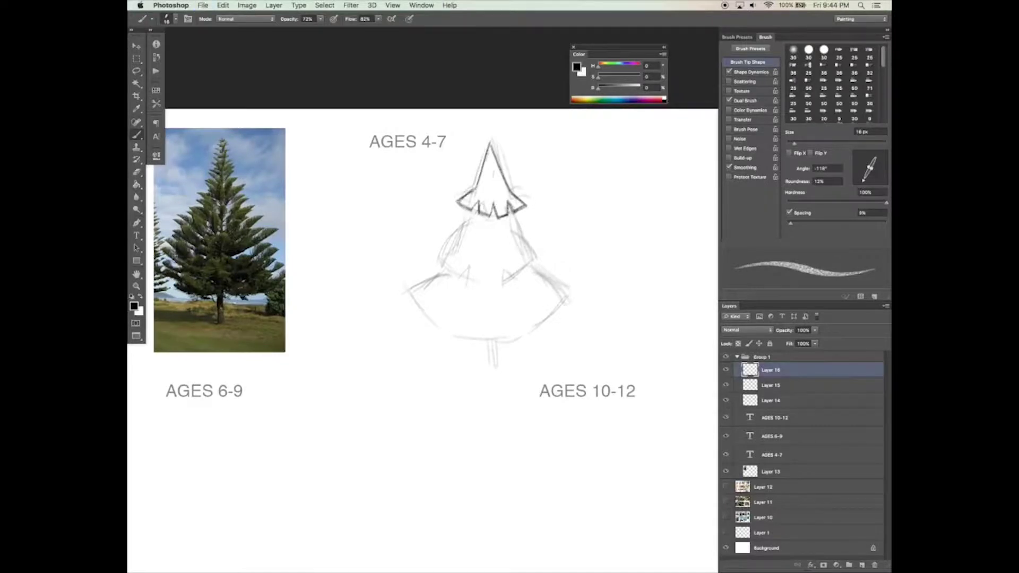
left_click_drag(515, 213, 521, 233)
left_click_drag(474, 211, 442, 249)
- Redraw the middle tier's right-side stroke darker and ink its left branch edge
left_click_drag(522, 233, 540, 254)
key("e")
key("b")
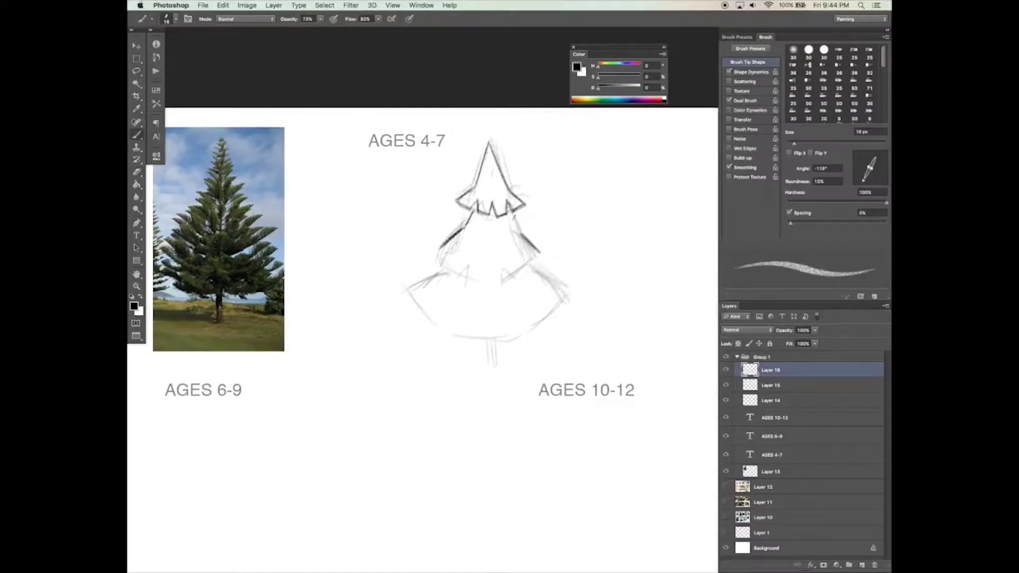
mouse_move(513, 214)
left_mouse_down()
mouse_move(541, 253)
mouse_move(528, 247)
mouse_move(537, 245)
left_mouse_up()
mouse_move(434, 244)
left_mouse_down()
mouse_move(445, 268)
mouse_move(484, 275)
mouse_move(531, 248)
left_mouse_up()
- Erase a stray mark and ink the left and right lower branch edges
key("e")
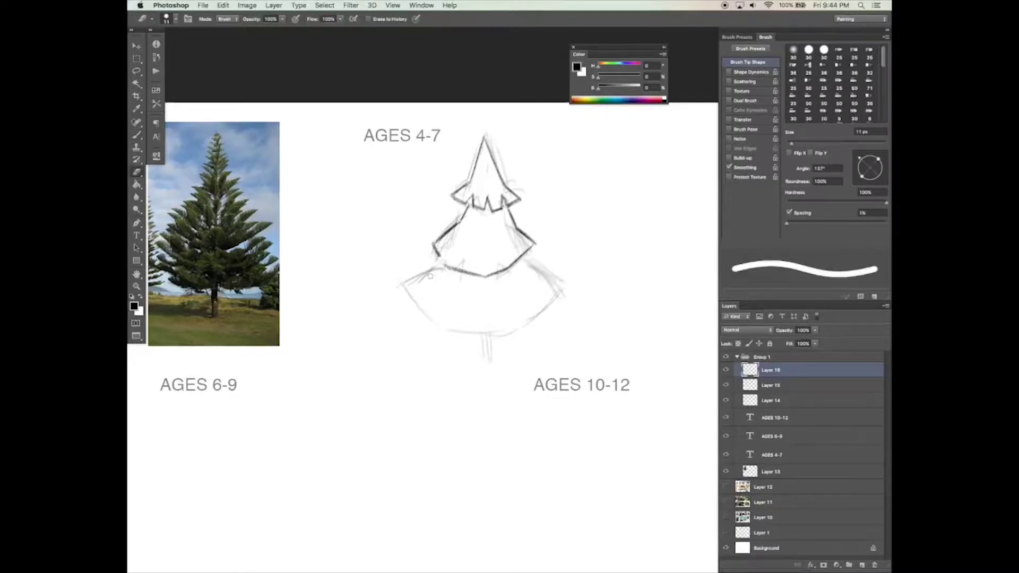
mouse_move(460, 273)
left_mouse_down()
mouse_move(467, 283)
mouse_move(525, 248)
left_mouse_up()
key("b")
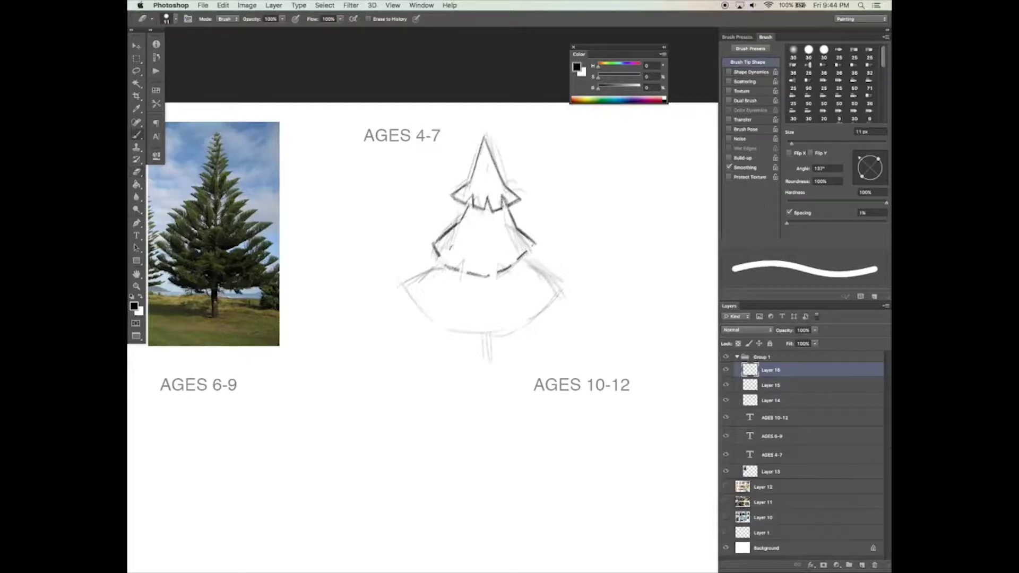
mouse_move(451, 245)
left_mouse_down()
mouse_move(445, 268)
mouse_move(492, 254)
mouse_move(496, 272)
mouse_move(511, 246)
mouse_move(520, 262)
mouse_move(526, 240)
left_mouse_up()
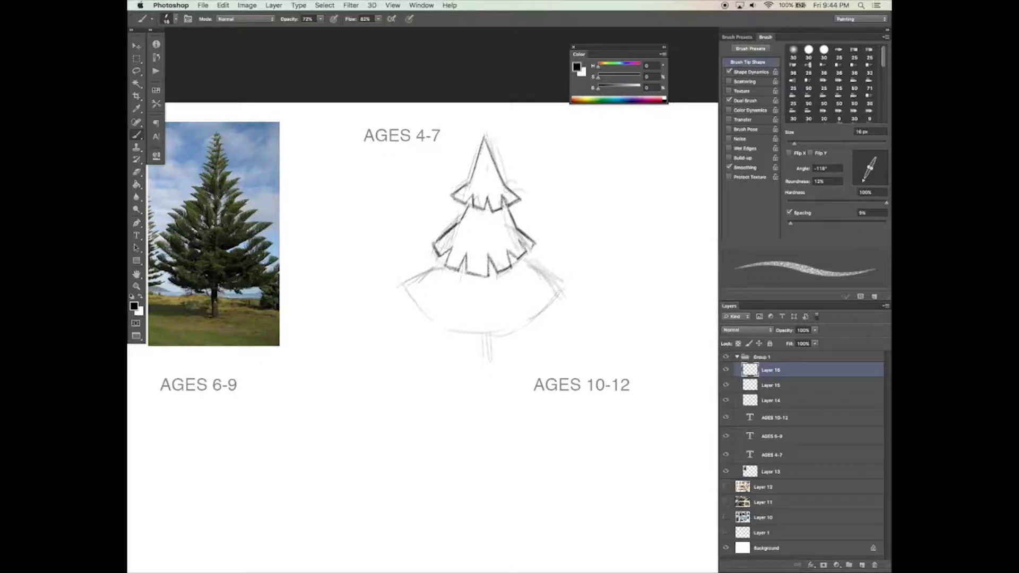
key("e")
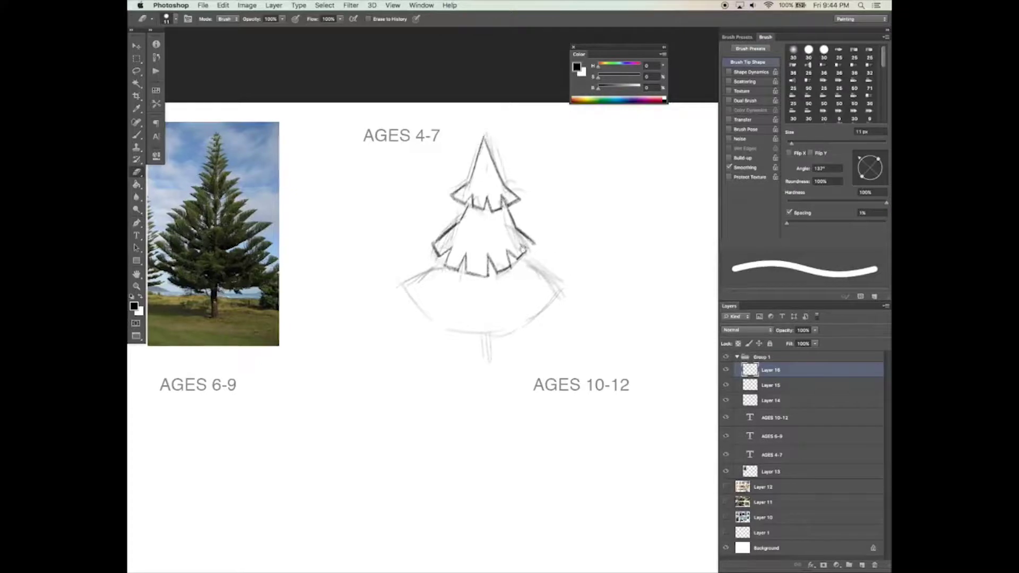
key("b")
left_click_drag(517, 249, 532, 236)
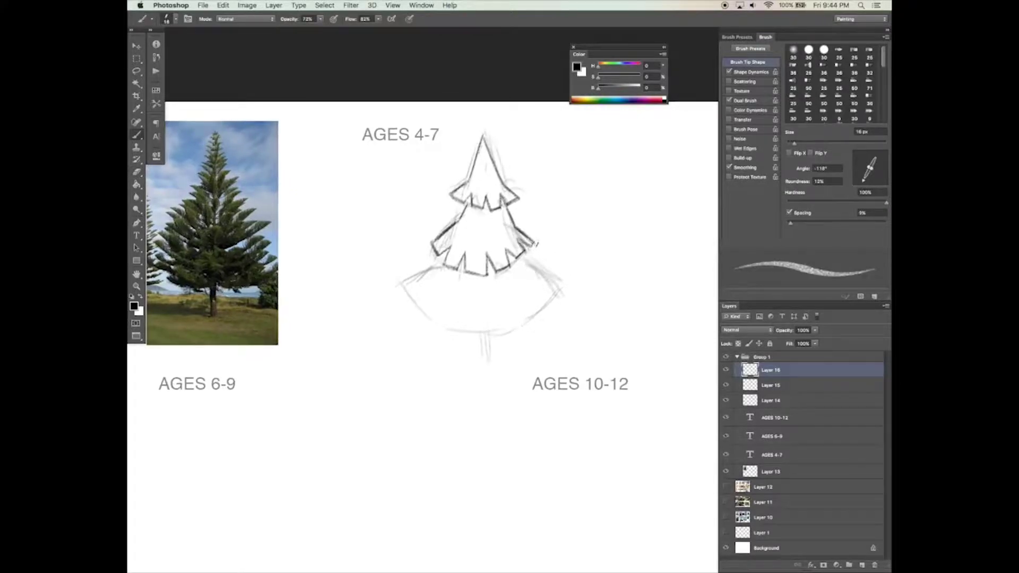
- Darken the lower-left branch line, right branch edge and the bottom tier's full curve
scroll(536, 243, "up", 1)
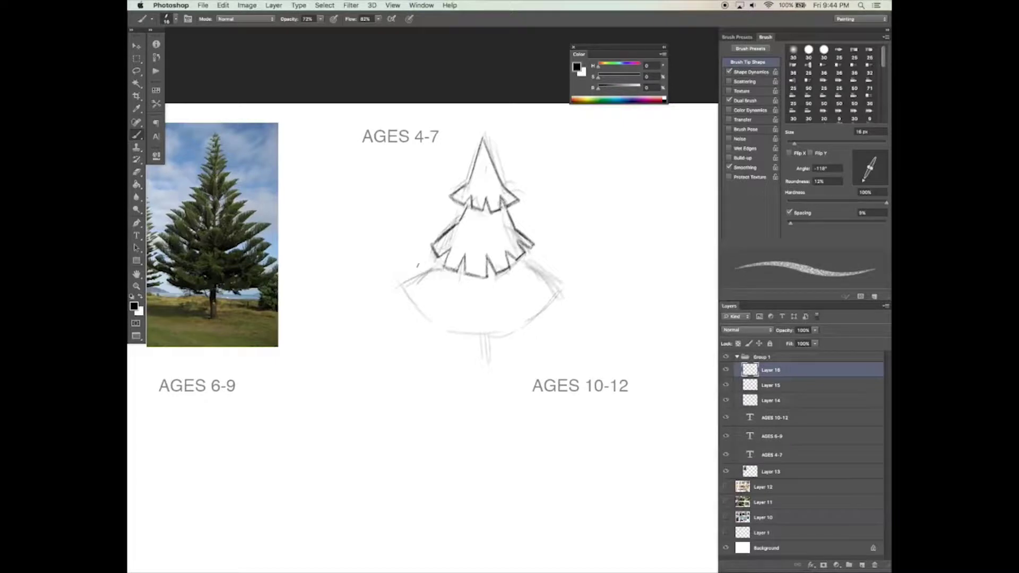
left_click_drag(429, 259, 413, 265)
left_click_drag(434, 255, 401, 271)
left_click_drag(522, 257, 567, 275)
mouse_move(399, 272)
left_mouse_down()
mouse_move(432, 319)
mouse_move(460, 334)
mouse_move(531, 322)
mouse_move(561, 286)
left_mouse_up()
left_click_drag(532, 317, 555, 295)
left_click_drag(555, 297, 570, 274)
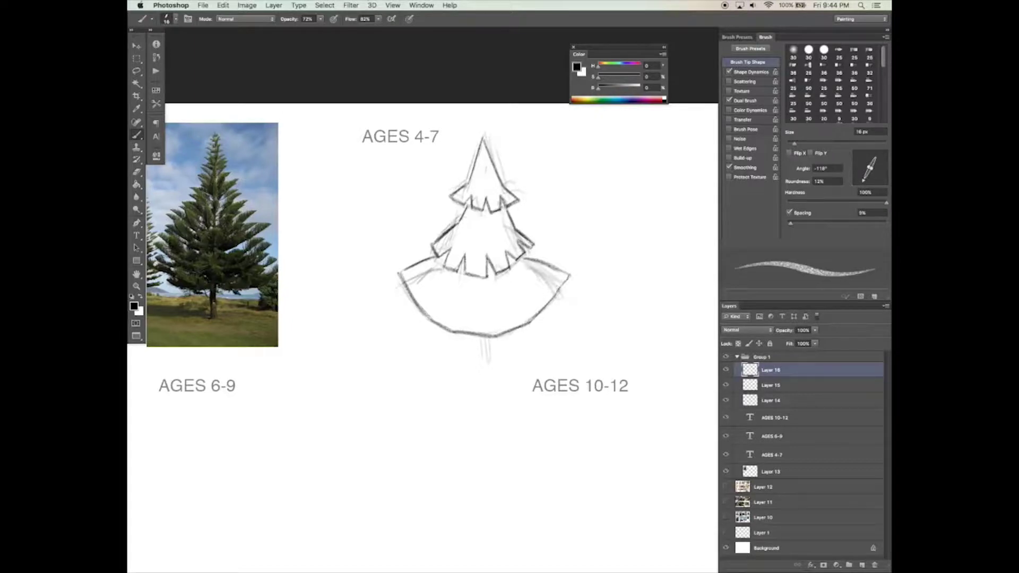
- Lighten part of the bottom curve, ink the lower-left edge and notch the bottom tier
key("e")
left_click_drag(444, 320, 439, 338)
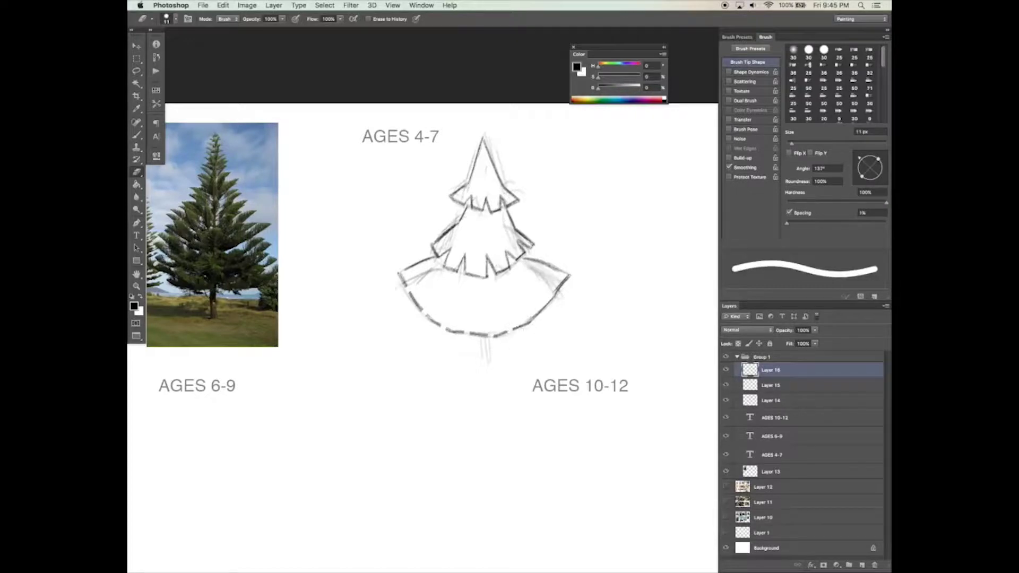
key("b")
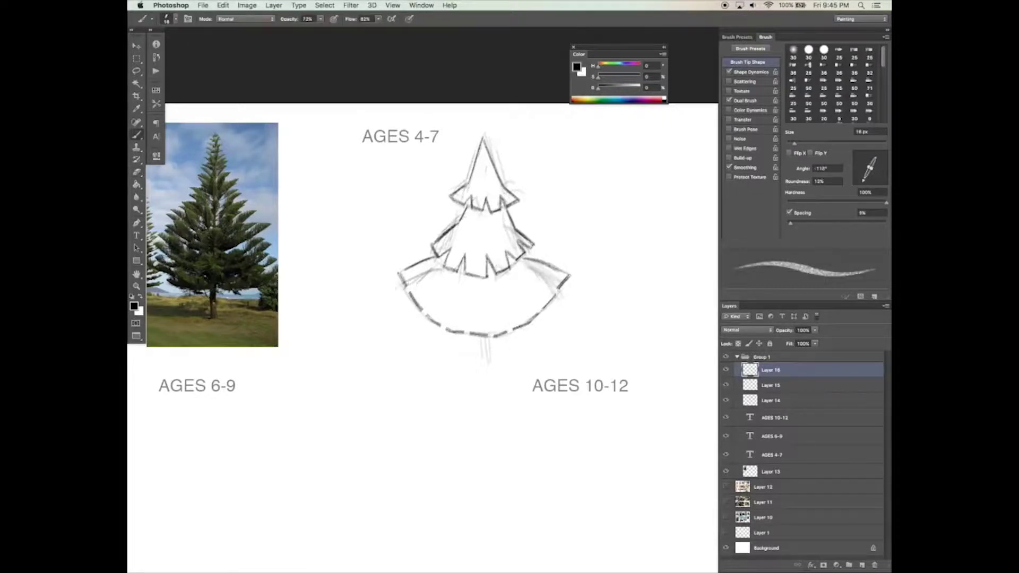
mouse_move(423, 277)
left_mouse_down()
mouse_move(409, 291)
mouse_move(433, 300)
mouse_move(445, 329)
left_mouse_up()
mouse_move(490, 295)
left_mouse_down()
mouse_move(466, 335)
mouse_move(491, 337)
mouse_move(511, 313)
mouse_move(537, 311)
mouse_move(551, 281)
mouse_move(550, 295)
left_mouse_up()
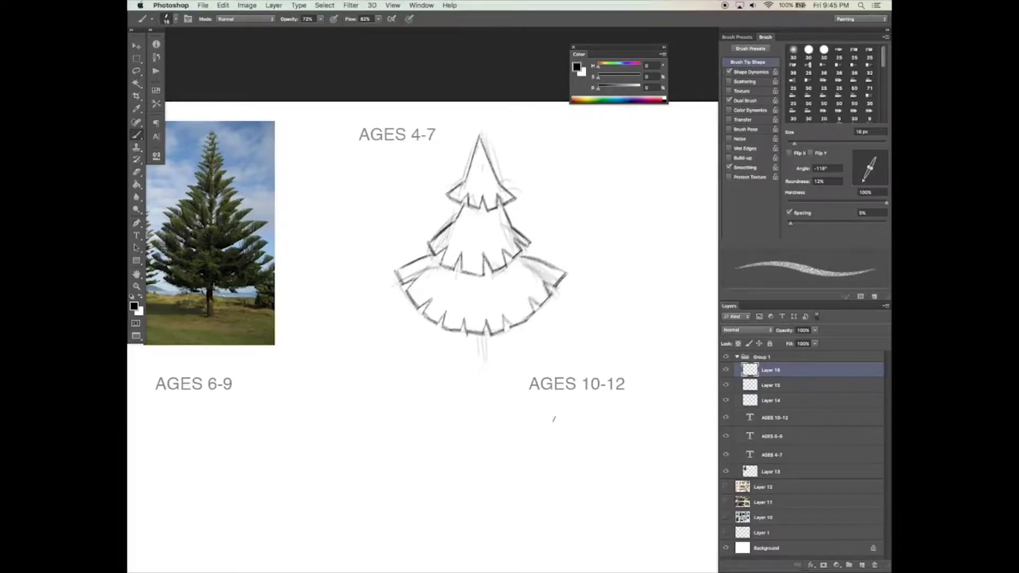
- Draw the trunk below the bottom tier, undoing and redrawing it once
scroll(546, 428, "up", 1)
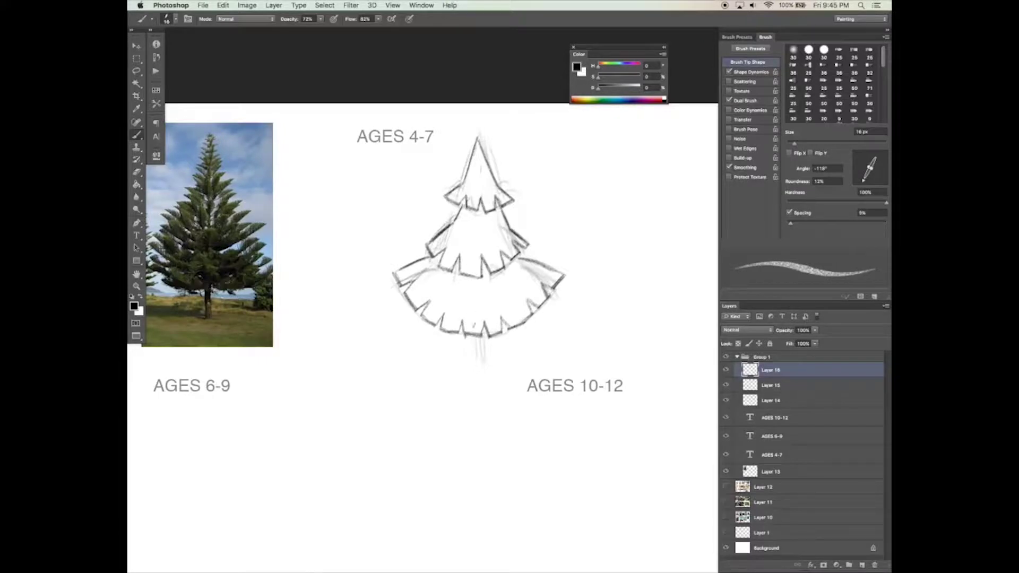
left_click_drag(473, 336, 483, 362)
key("super+alt+z")
key("super+alt+z")
key("super+alt+z")
mouse_move(476, 335)
left_mouse_down()
mouse_move(480, 363)
mouse_move(490, 362)
mouse_move(478, 373)
mouse_move(589, 350)
left_mouse_up()
- Delete the unneeded sketch layer and hide the panels to enlarge the drawing area
left_click_drag(561, 439, 557, 396)
left_click_drag(770, 385, 861, 564)
key("Tab")
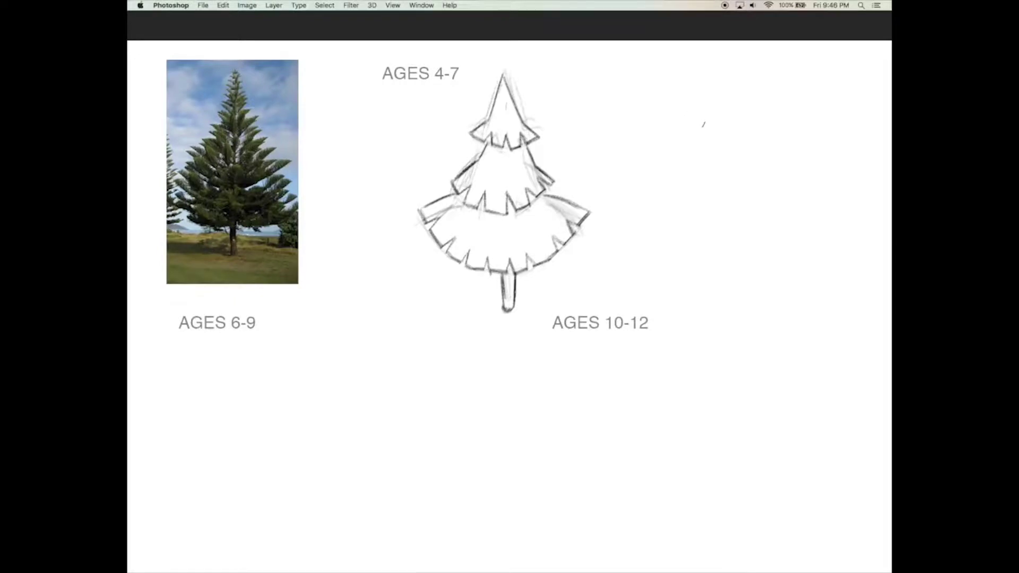
- Sketch the peak, edges and flared base of a second tree right of the first, redoing stray strokes
mouse_move(712, 75)
left_mouse_down()
mouse_move(685, 170)
mouse_move(738, 131)
mouse_move(744, 173)
left_mouse_up()
key("ctrl+z")
key("ctrl+z")
left_click_drag(715, 70, 743, 169)
mouse_move(726, 100)
left_mouse_down()
mouse_move(738, 160)
mouse_move(665, 184)
left_mouse_up()
left_click_drag(738, 164, 754, 180)
left_click_drag(643, 195, 660, 213)
mouse_move(761, 204)
left_mouse_down()
mouse_move(757, 215)
mouse_move(776, 199)
left_mouse_up()
key("ctrl+z")
key("ctrl+z")
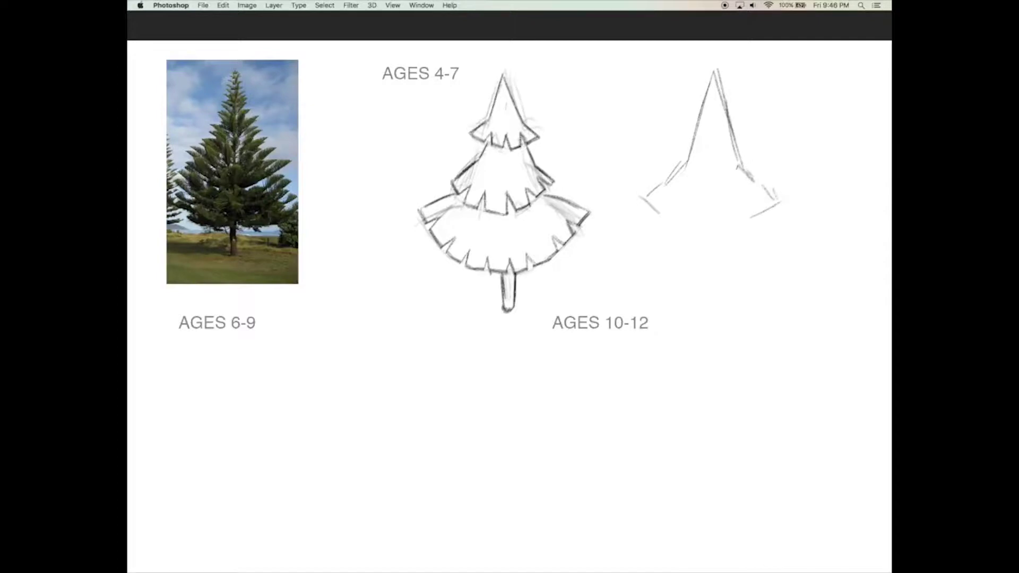
- Add shoulder and base strokes, then select all and clear the attempt to restart
mouse_move(677, 143)
left_mouse_down()
mouse_move(692, 162)
mouse_move(751, 154)
mouse_move(702, 167)
mouse_move(745, 153)
left_mouse_up()
left_click_drag(641, 188, 684, 210)
left_click_drag(744, 215, 771, 198)
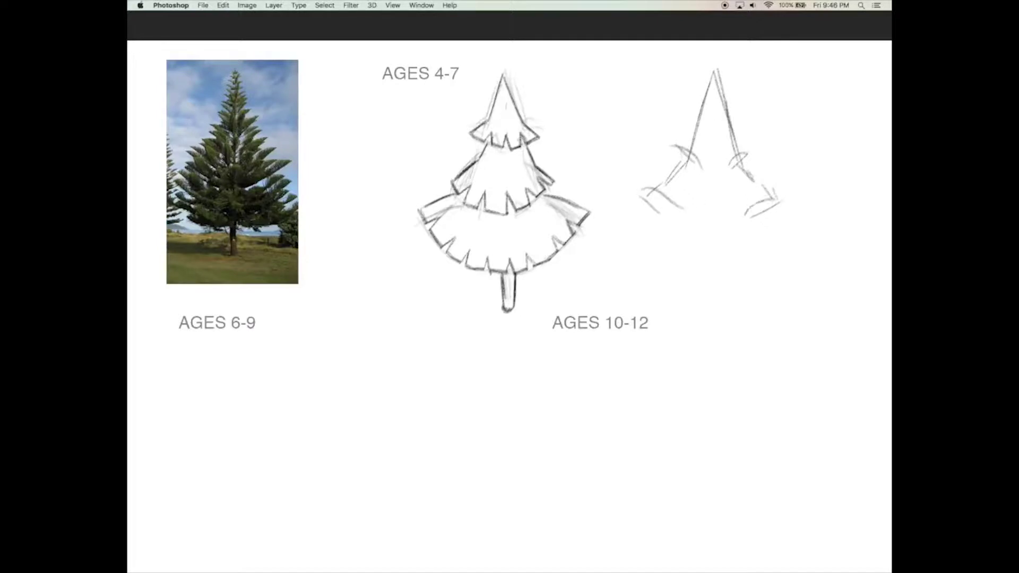
mouse_move(639, 210)
left_mouse_down()
mouse_move(625, 230)
mouse_move(653, 255)
left_mouse_up()
key("ctrl+a")
key("ctrl+c")
key("Delete")
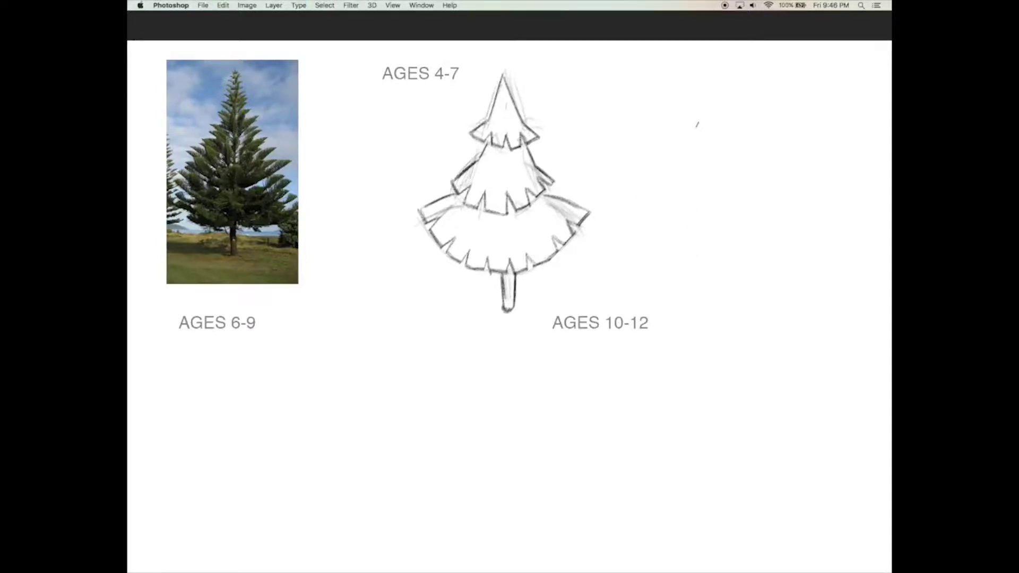
- Sketch a new pointed tree top at right with its left edge extended down to the base
left_click_drag(704, 82, 676, 157)
left_click_drag(704, 61, 709, 121)
mouse_move(706, 85)
left_mouse_down()
mouse_move(720, 173)
mouse_move(653, 194)
left_mouse_up()
left_click_drag(716, 166, 739, 187)
mouse_move(646, 200)
left_mouse_down()
mouse_move(633, 213)
mouse_move(636, 246)
left_mouse_up()
key("ctrl+z")
key("ctrl+z")
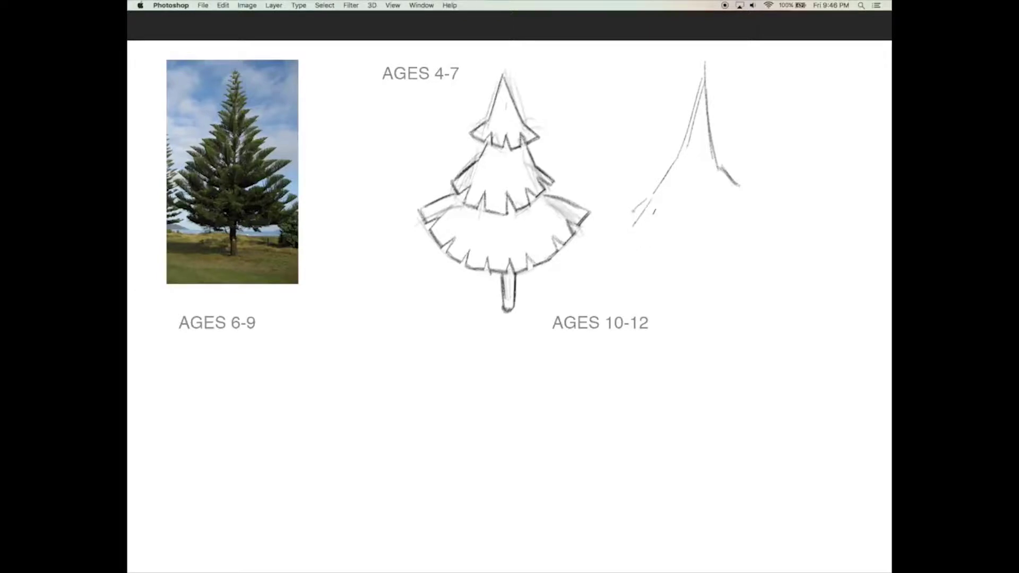
key("ctrl+z")
left_click_drag(647, 201, 629, 228)
left_click_drag(722, 214, 719, 218)
left_click_drag(631, 242, 648, 270)
- Redraw the right edge, close a rounded base, and add a tier line and zigzag tips at the peak
left_click_drag(707, 144, 715, 160)
mouse_move(707, 121)
left_mouse_down()
mouse_move(720, 166)
mouse_move(767, 233)
mouse_move(745, 264)
left_mouse_up()
mouse_move(651, 263)
left_mouse_down()
mouse_move(686, 276)
mouse_move(744, 262)
left_mouse_up()
left_click_drag(689, 277, 743, 263)
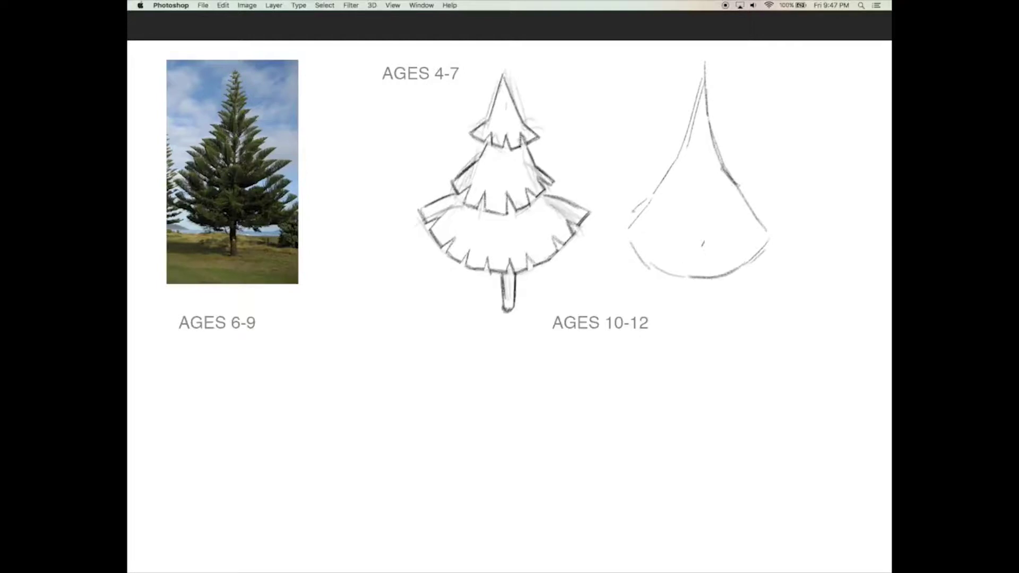
mouse_move(677, 149)
left_mouse_down()
mouse_move(720, 146)
mouse_move(706, 143)
mouse_move(713, 132)
left_mouse_up()
key("super+z")
key("super+z")
left_click_drag(689, 131, 701, 117)
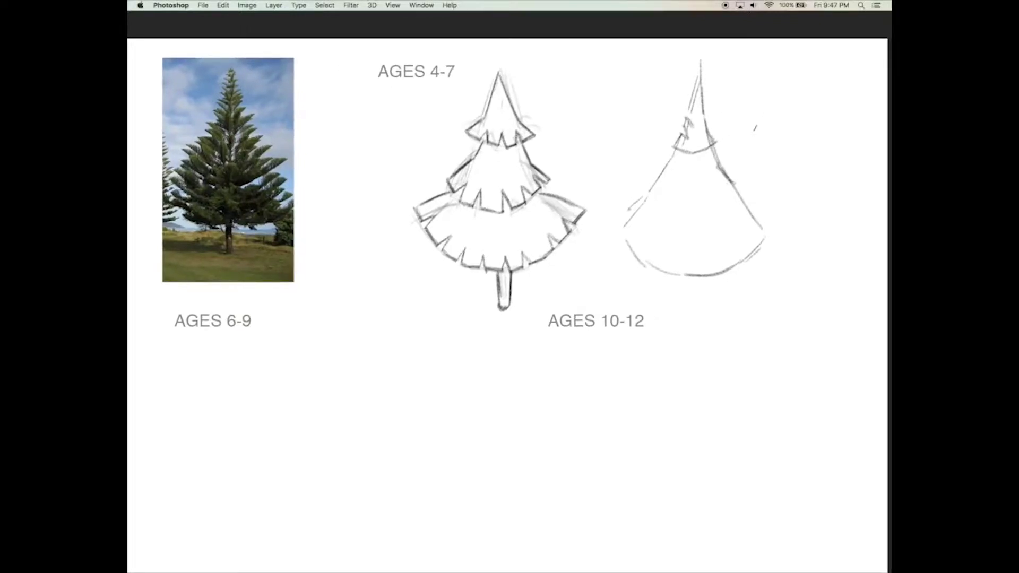
- Add zigzag tips near the peak, erase the tier line's left part, and notch the left edge downward
key("Tab")
key("Tab")
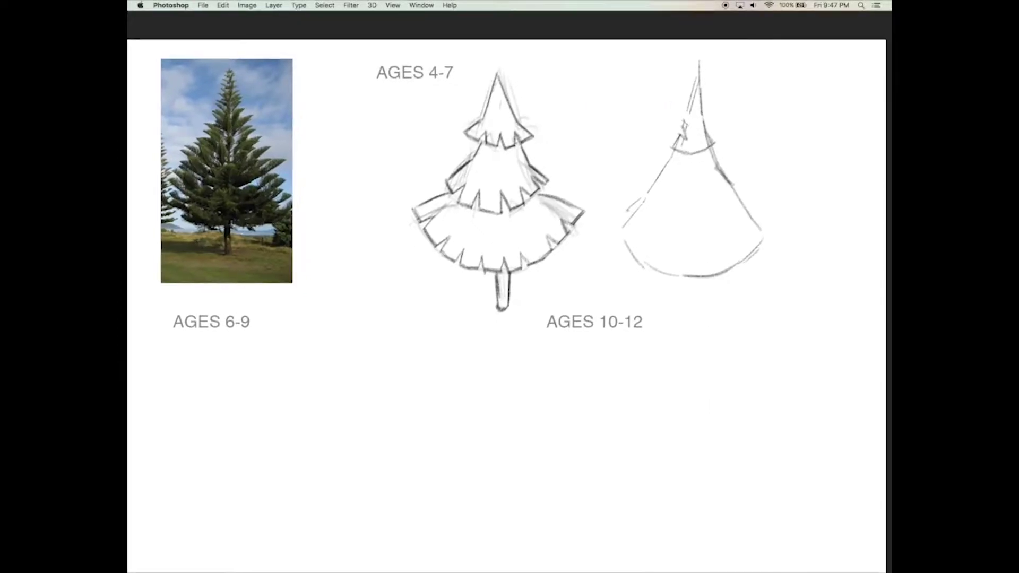
mouse_move(688, 121)
left_mouse_down()
mouse_move(684, 132)
mouse_move(688, 115)
left_mouse_up()
left_click_drag(677, 153, 701, 148)
scroll(709, 145, "down", 1)
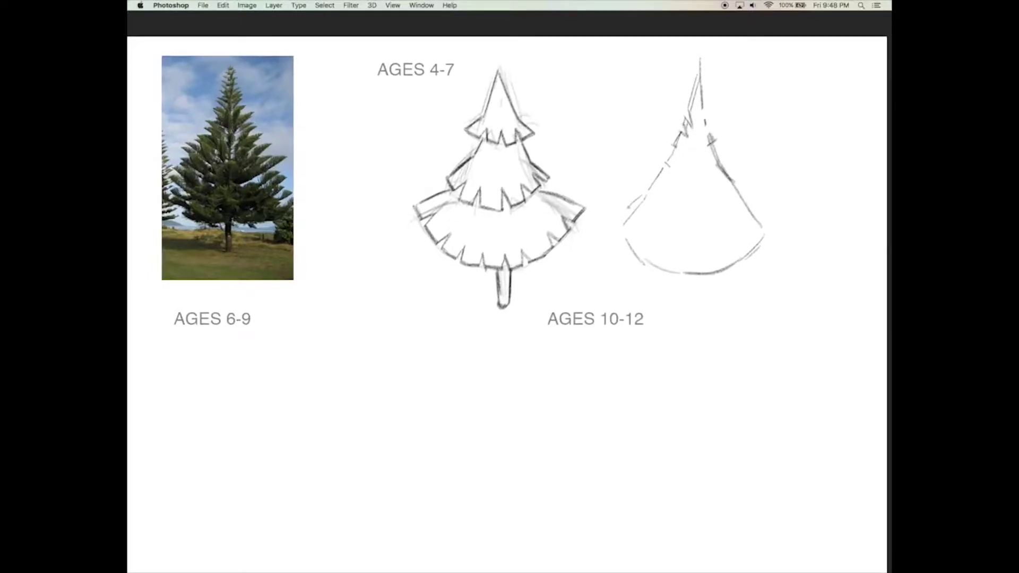
left_click_drag(662, 177, 671, 162)
left_click_drag(651, 201, 657, 207)
mouse_move(627, 218)
left_mouse_down()
mouse_move(652, 257)
mouse_move(637, 228)
mouse_move(624, 241)
left_mouse_up()
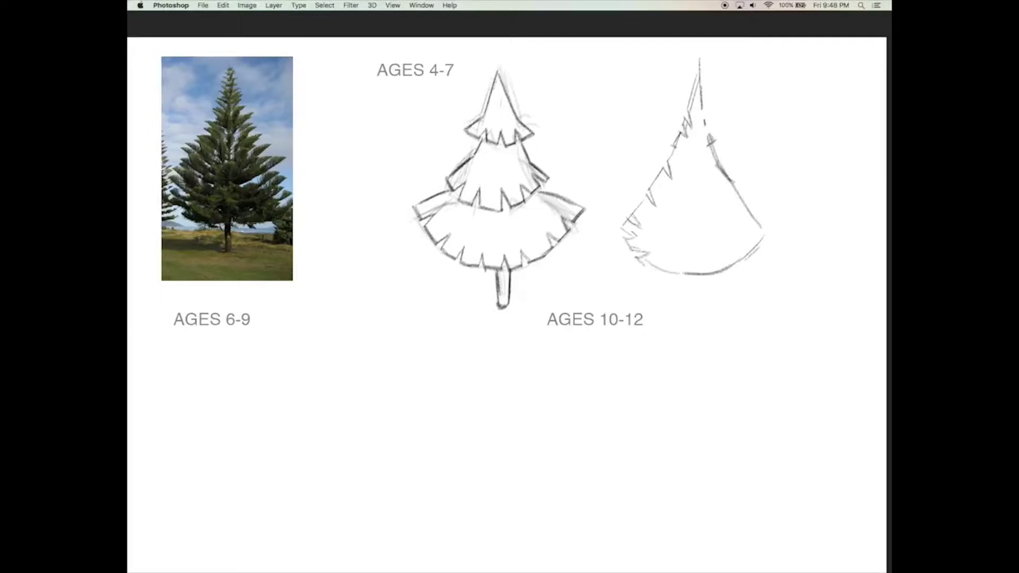
- Add zigzag branch tips near the upper tip and down the upper-right edge
key("Tab")
key("Tab")
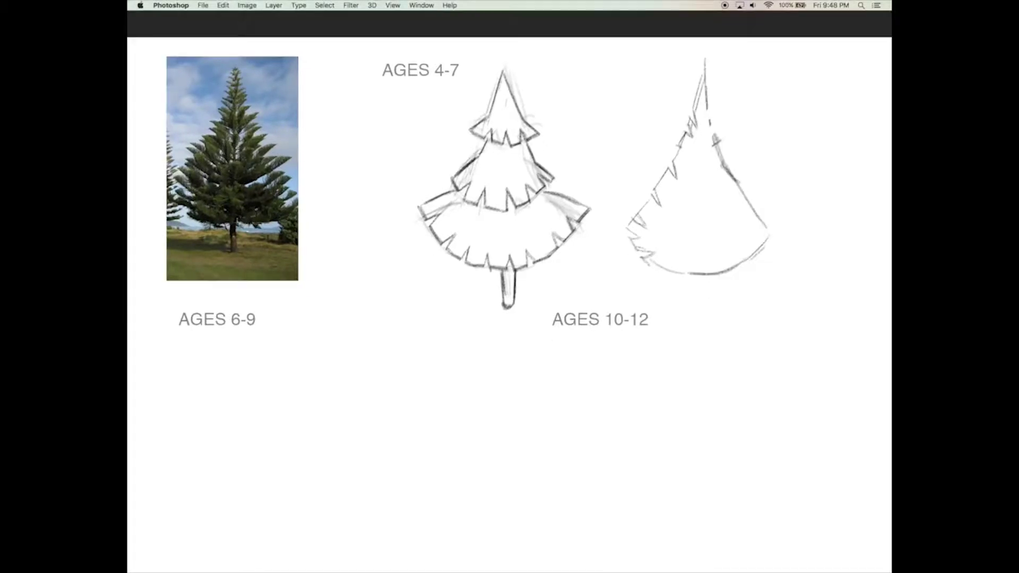
key("Tab")
key("Tab")
left_click_drag(708, 109, 701, 126)
scroll(726, 136, "down", 1)
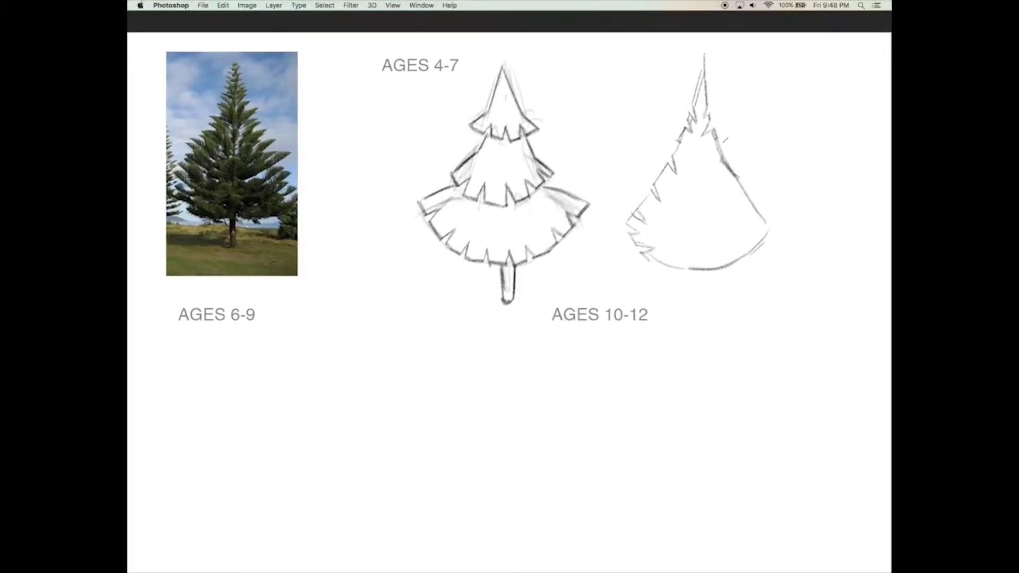
mouse_move(713, 142)
left_mouse_down()
mouse_move(707, 161)
mouse_move(721, 157)
mouse_move(717, 179)
left_mouse_up()
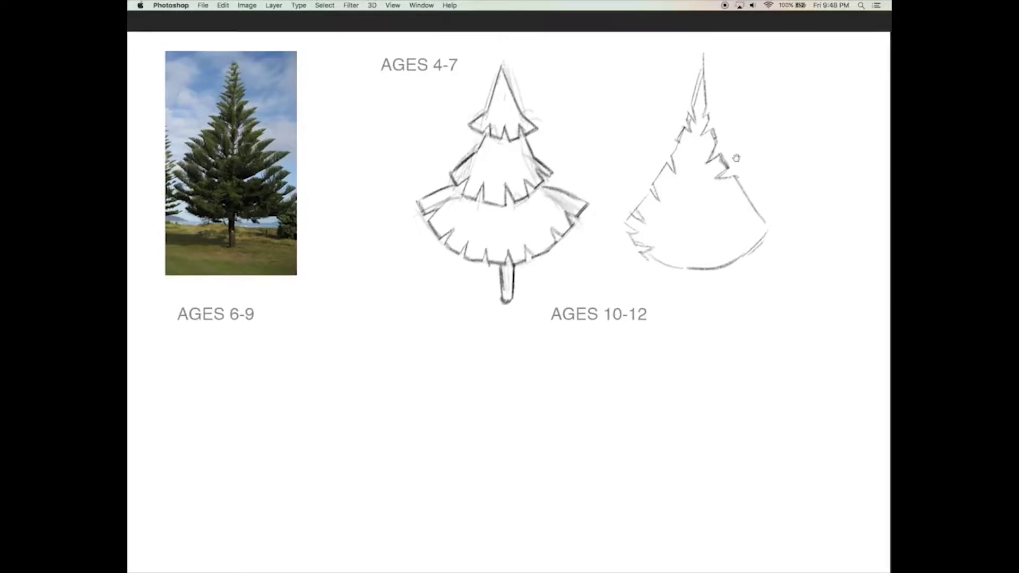
scroll(734, 169, "down", 1)
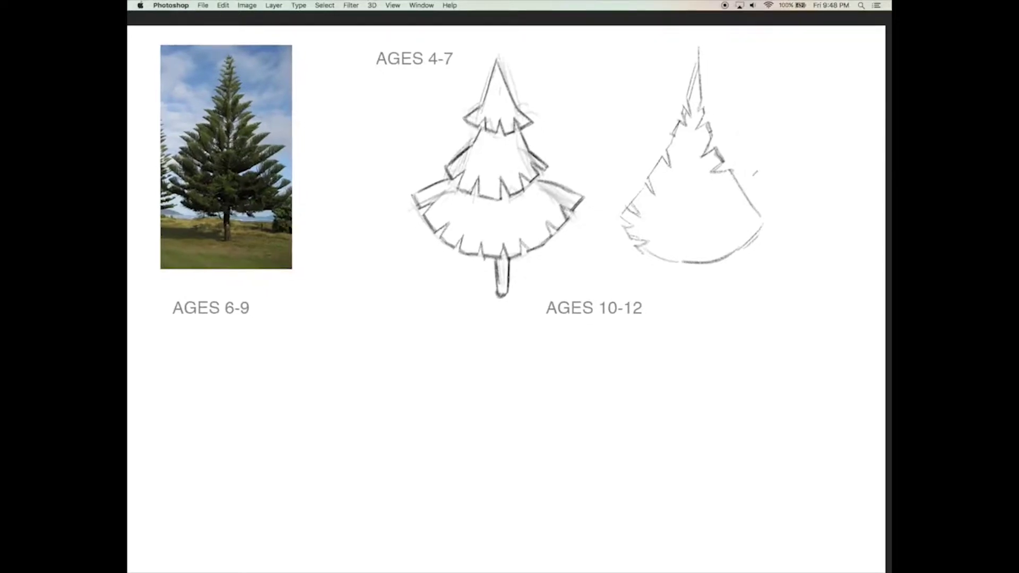
mouse_move(740, 181)
left_mouse_down()
mouse_move(720, 192)
mouse_move(749, 208)
left_mouse_up()
- Add branch tips on the lower-right edge and zigzags along the bottom edge
scroll(739, 184, "down", 1)
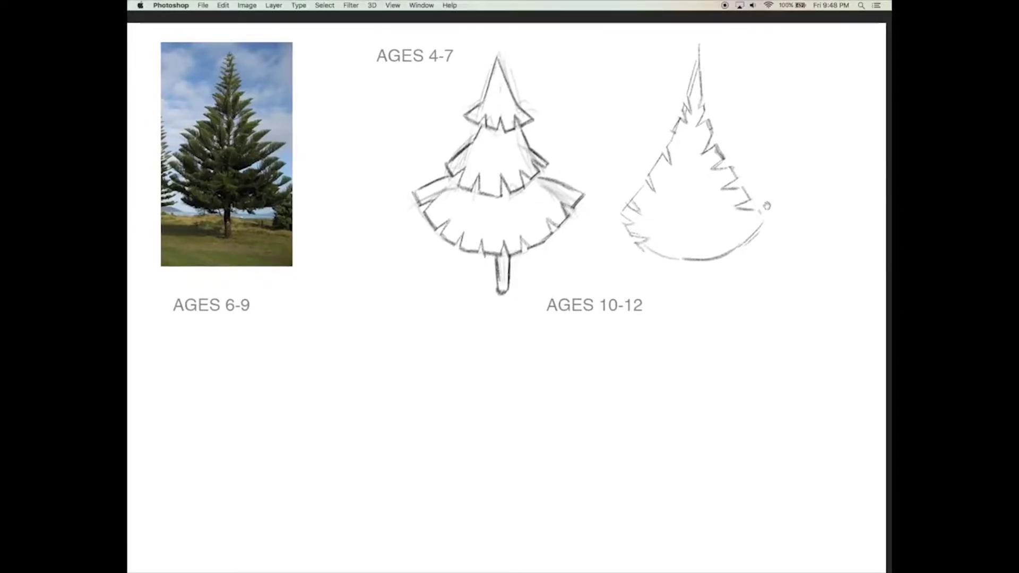
scroll(756, 208, "down", 1)
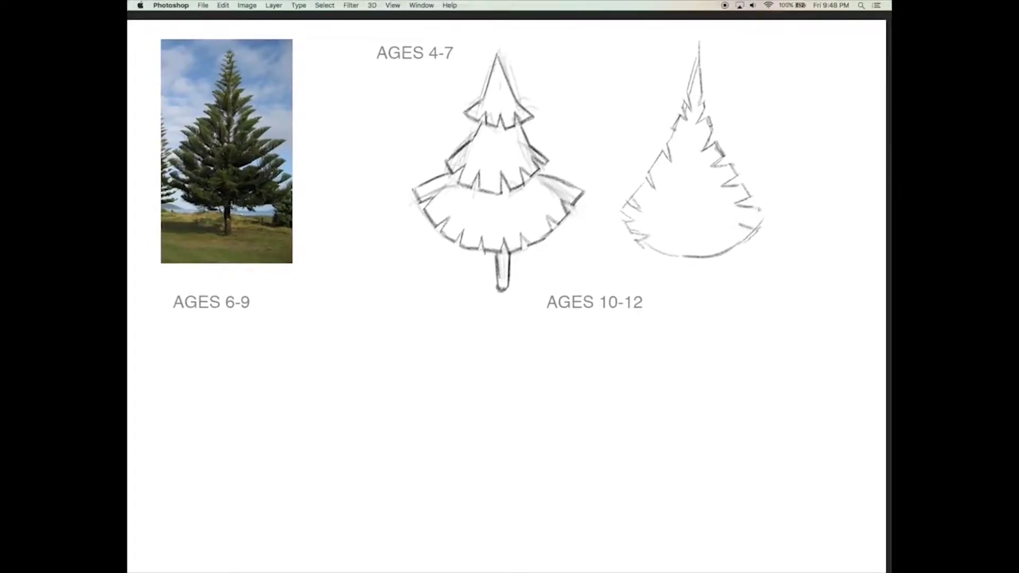
left_click_drag(756, 229, 730, 231)
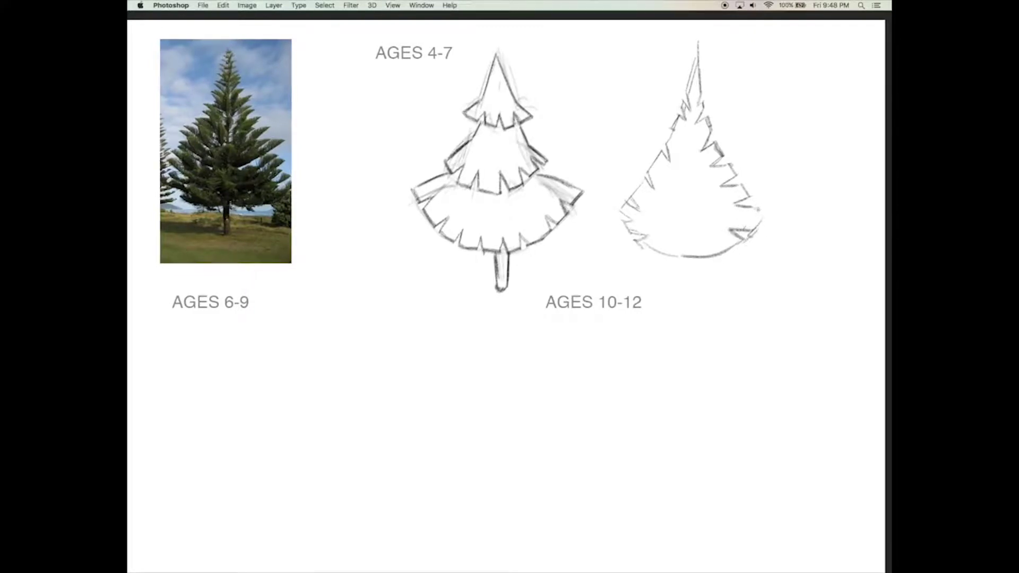
key("Tab")
key("Tab")
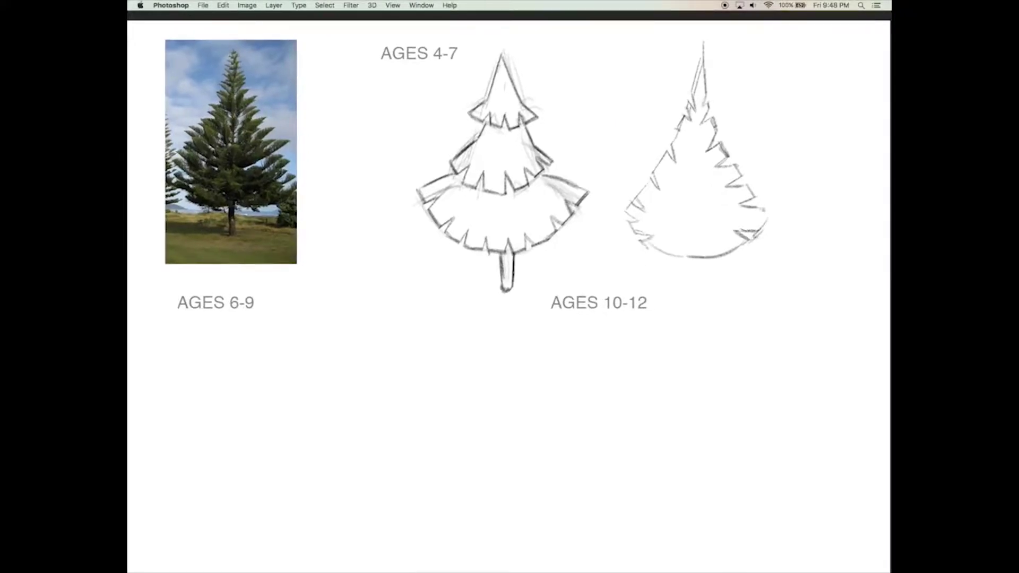
left_click_drag(714, 252, 747, 243)
key("Tab")
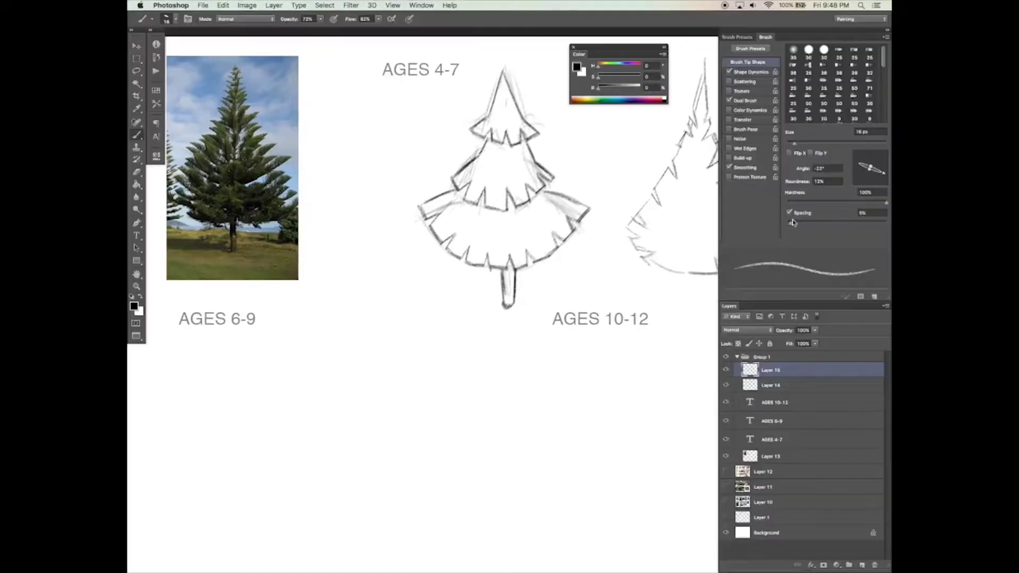
- Change the brush tip angle, then add a lower-left spike and a short trunk beneath the second pine
left_click_drag(870, 165, 857, 183)
key("Tab")
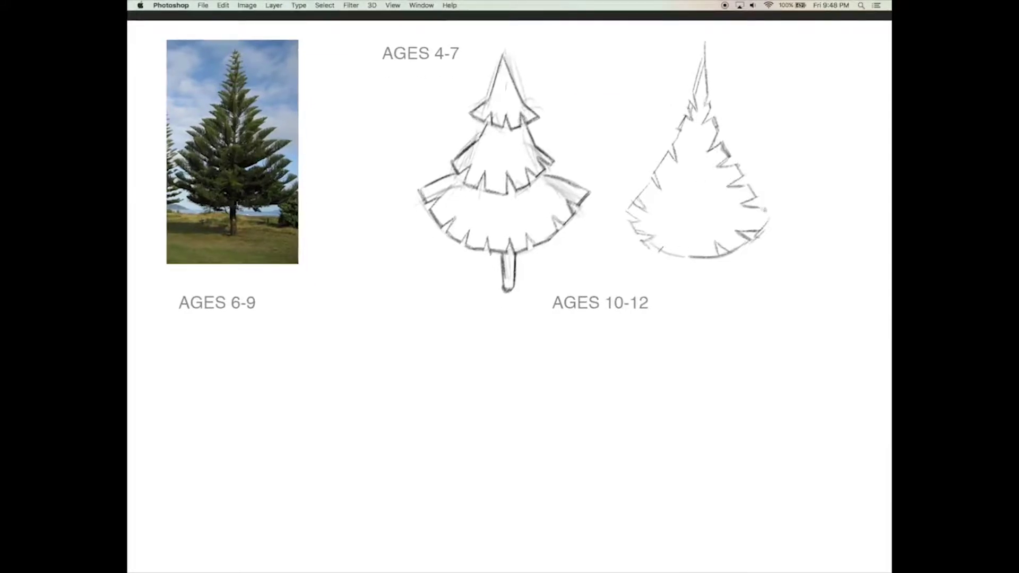
left_click_drag(664, 253, 673, 254)
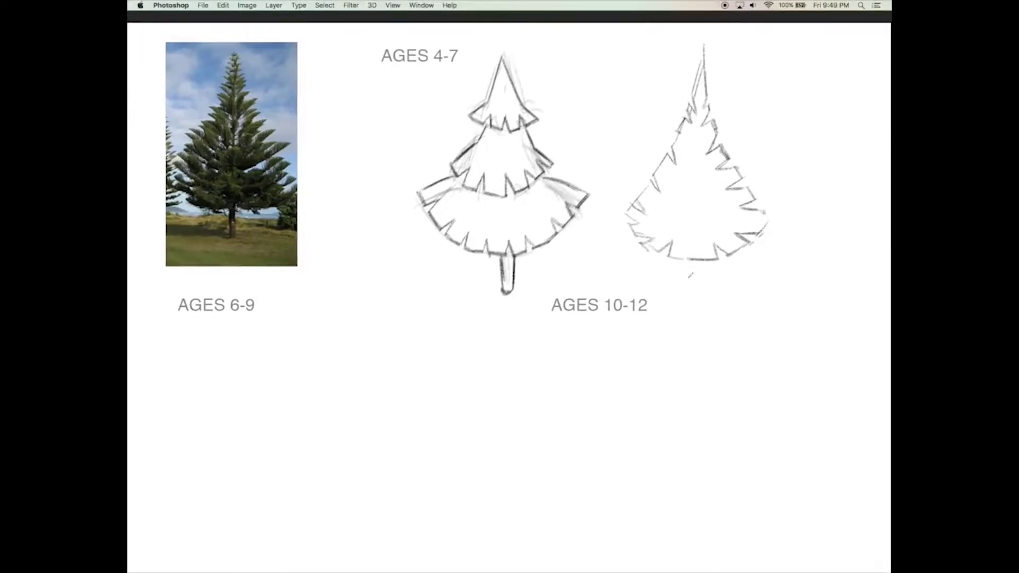
left_click_drag(688, 260, 688, 281)
key("super+z")
mouse_move(690, 259)
left_mouse_down()
mouse_move(686, 277)
mouse_move(702, 291)
mouse_move(691, 288)
mouse_move(704, 296)
mouse_move(704, 284)
mouse_move(698, 297)
left_mouse_up()
key("Tab")
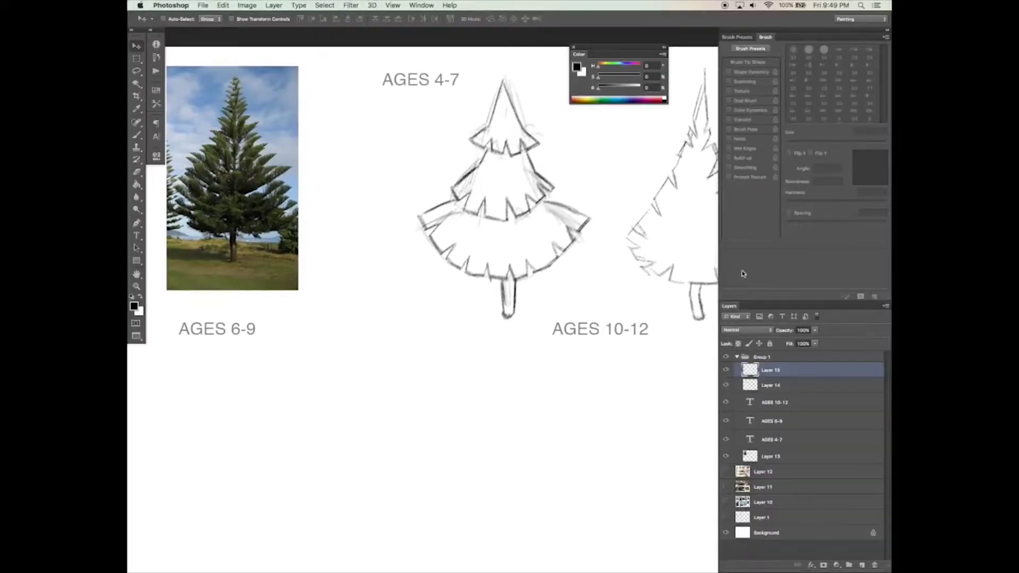
- Move both tree sketches to the left and return to the Brush tool
key("ctrl+e")
left_click_drag(651, 276, 577, 276)
key("b")
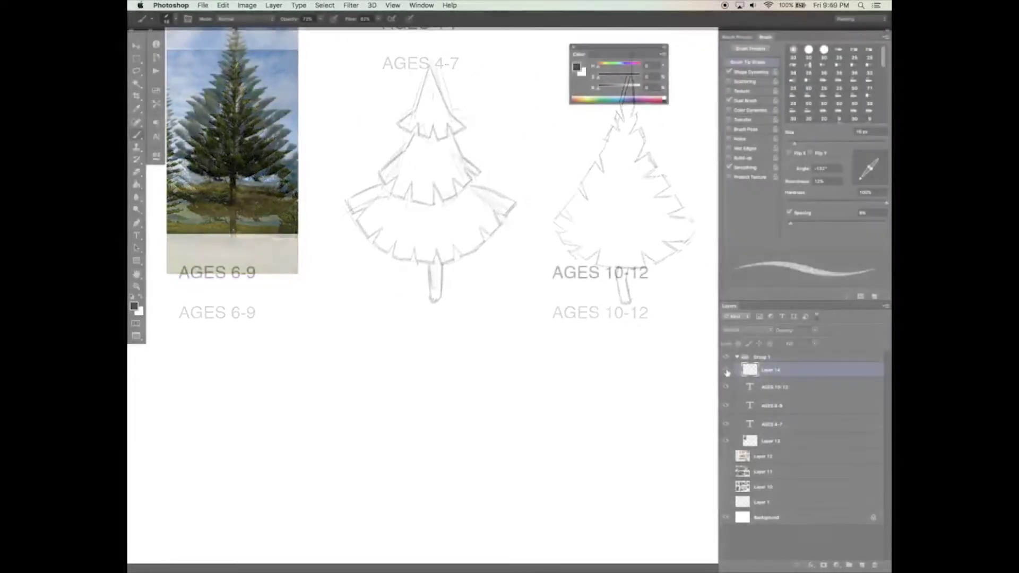
- Add a new empty layer and pan the view toward the next drawing area
left_click(861, 565)
scroll(632, 370, "left", 5)
scroll(620, 345, "down", 2)
scroll(468, 232, "left", 2)
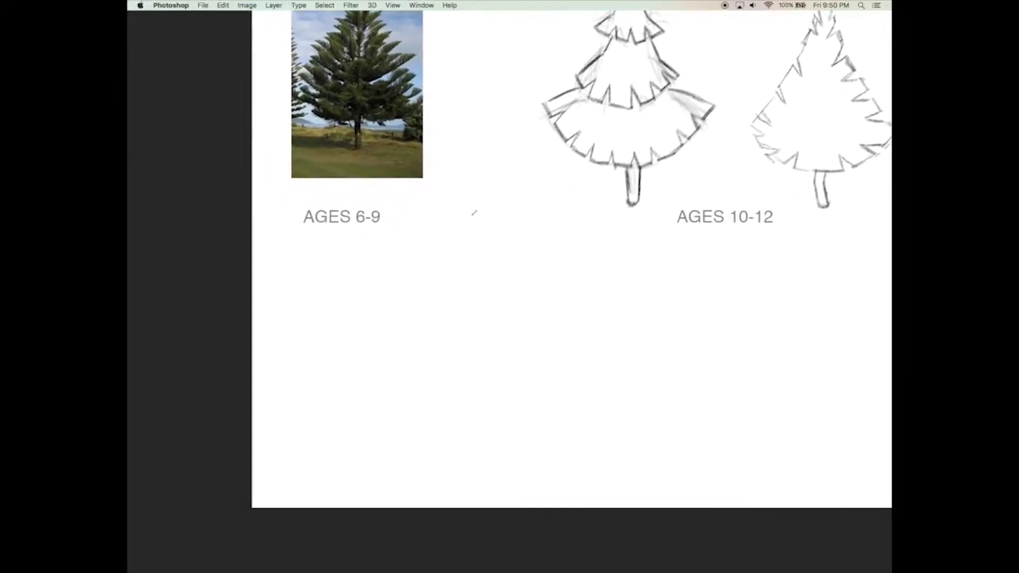
scroll(477, 211, "up", 3)
scroll(467, 295, "up", 2)
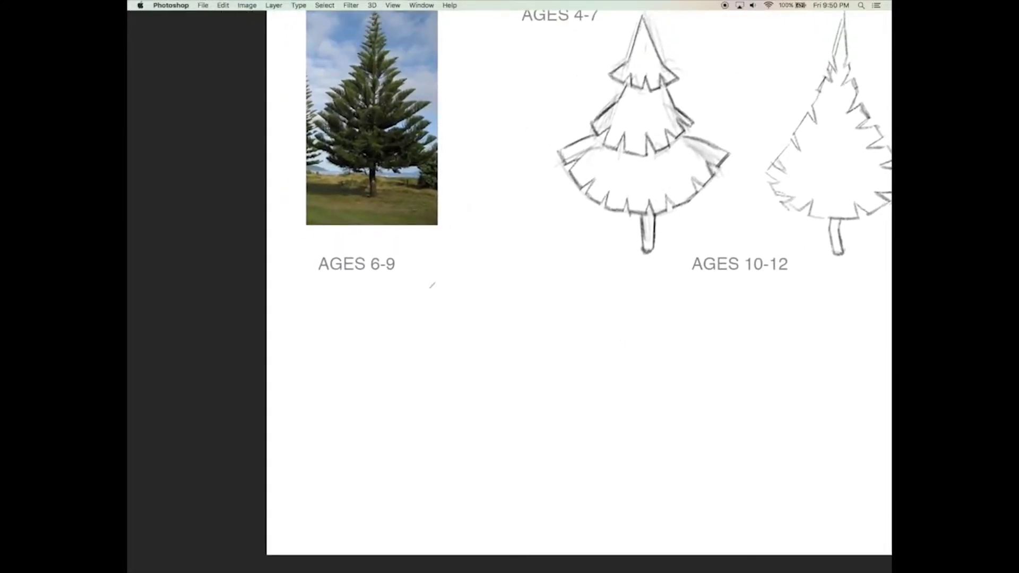
- Sketch a pointed tree top below AGES 6-9 and outline the curved second tier
mouse_move(442, 279)
left_mouse_down()
mouse_move(457, 308)
mouse_move(435, 339)
mouse_move(417, 345)
mouse_move(440, 354)
mouse_move(458, 315)
mouse_move(476, 326)
mouse_move(480, 348)
mouse_move(464, 359)
mouse_move(480, 330)
mouse_move(437, 358)
mouse_move(462, 360)
left_mouse_up()
scroll(496, 310, "down", 1)
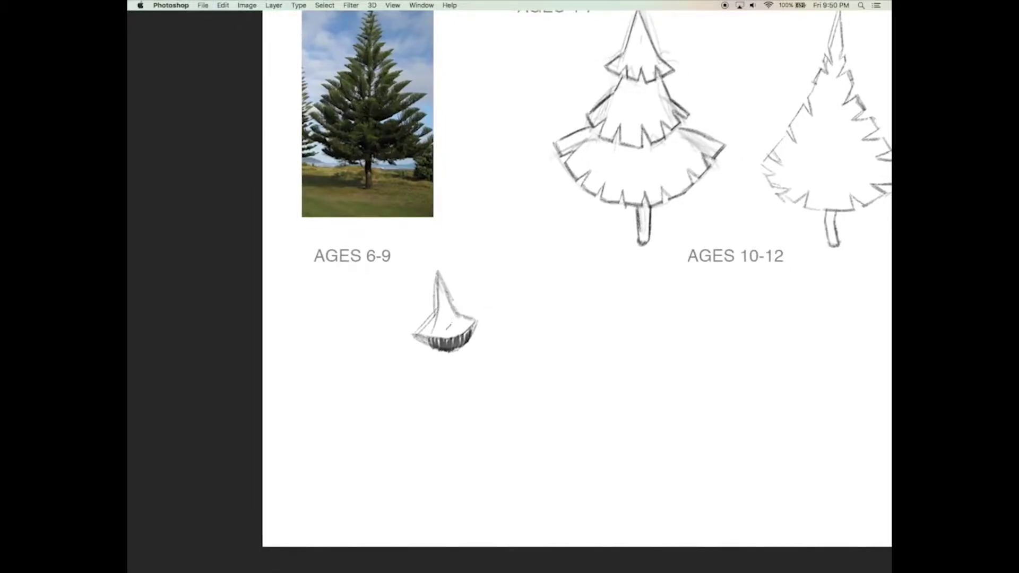
left_click_drag(414, 351, 433, 355)
mouse_move(431, 353)
left_mouse_down()
mouse_move(408, 357)
mouse_move(444, 390)
left_mouse_up()
mouse_move(469, 355)
left_mouse_down()
mouse_move(433, 360)
mouse_move(488, 338)
mouse_move(476, 383)
left_mouse_up()
scroll(450, 373, "down", 1)
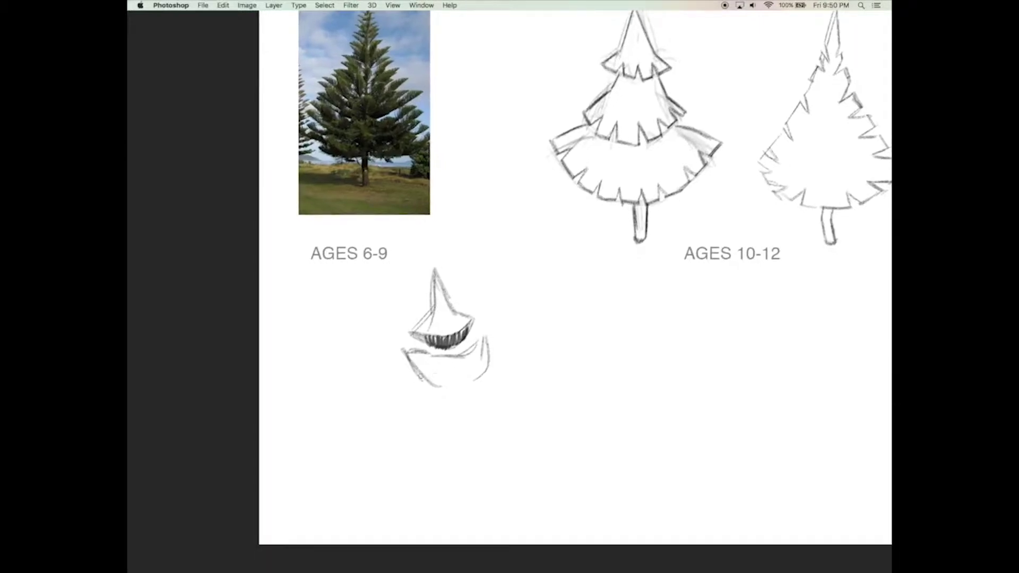
scroll(452, 386, "down", 1)
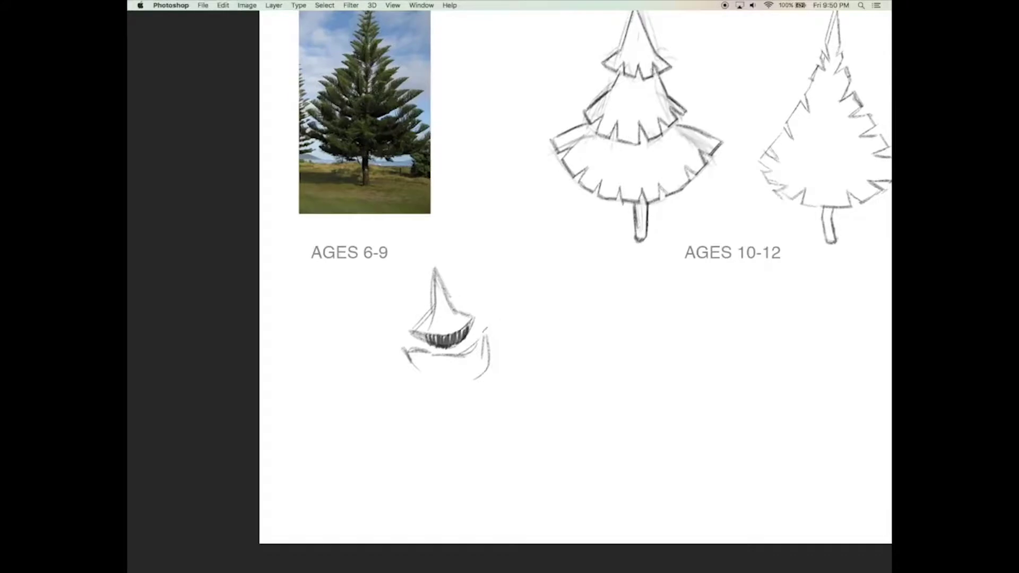
scroll(487, 339, "down", 1)
- Erase part of the lower tier stroke and add short strokes under the small tree and top tier
mouse_move(429, 349)
left_mouse_down()
mouse_move(462, 353)
mouse_move(413, 350)
left_mouse_up()
scroll(435, 352, "right", 1)
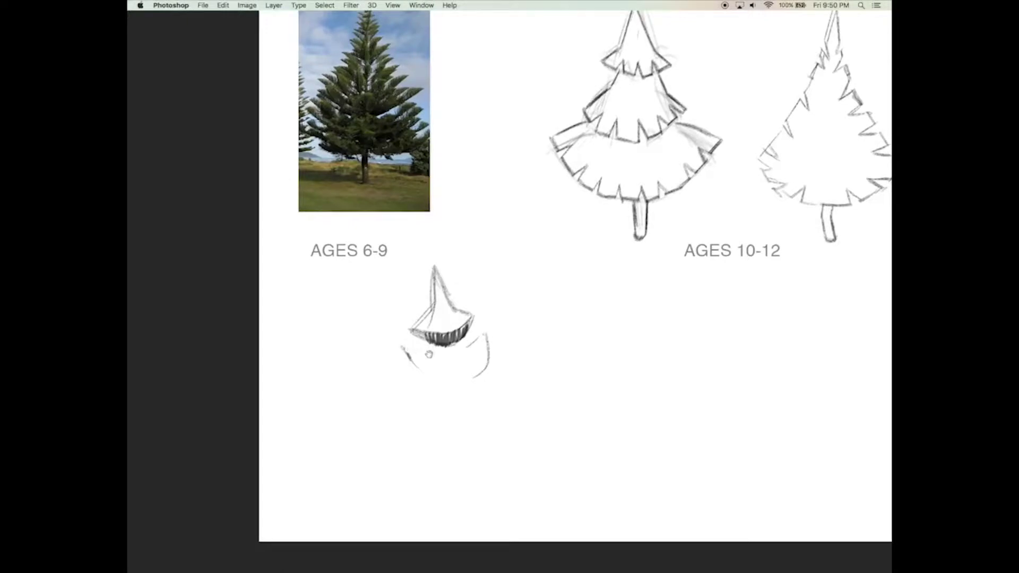
scroll(433, 350, "left", 1)
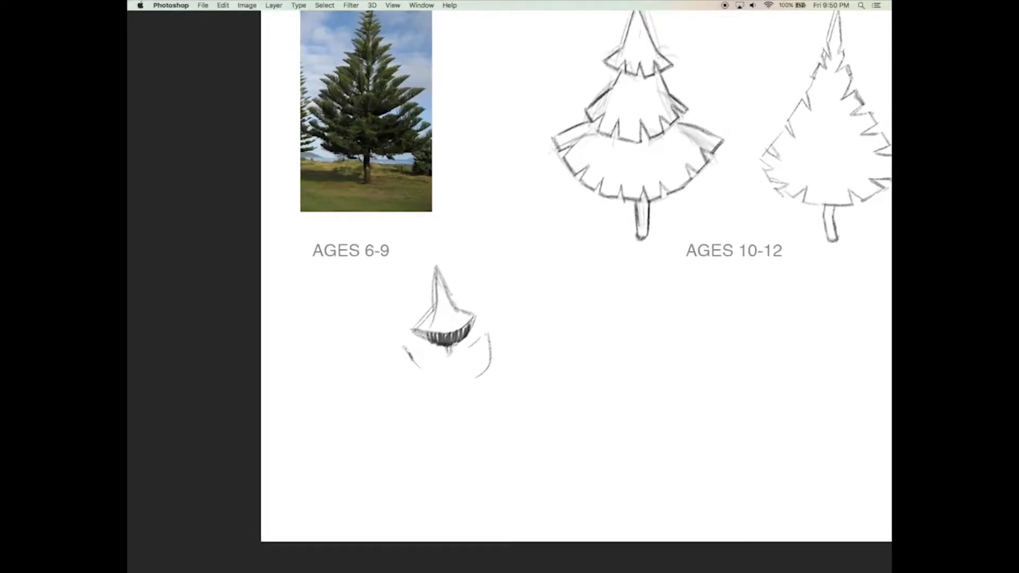
mouse_move(449, 376)
left_mouse_down()
mouse_move(428, 401)
mouse_move(442, 399)
left_mouse_up()
mouse_move(451, 382)
left_mouse_down()
mouse_move(461, 397)
mouse_move(451, 395)
left_mouse_up()
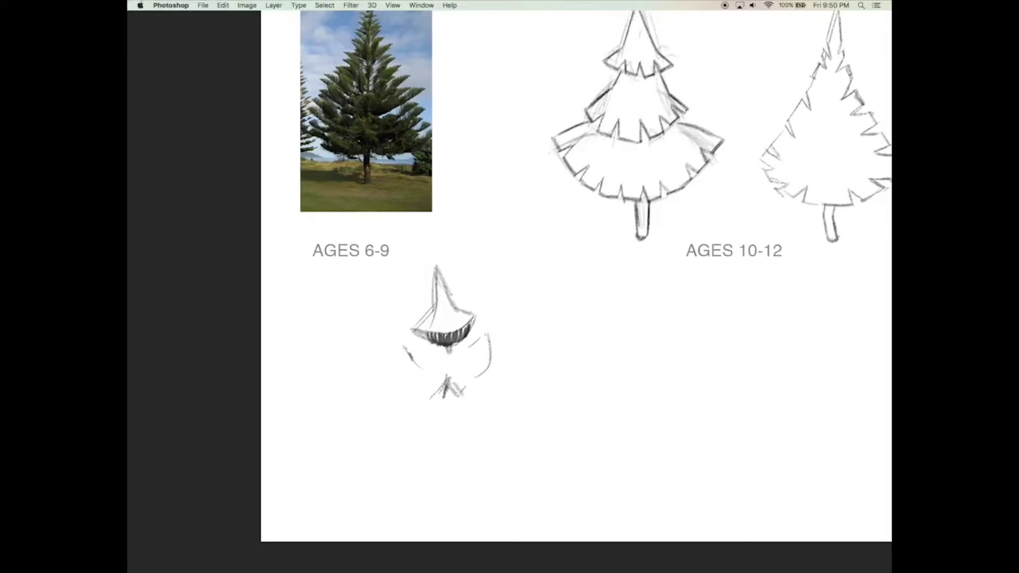
mouse_move(415, 342)
left_mouse_down()
mouse_move(452, 353)
mouse_move(419, 367)
mouse_move(433, 385)
mouse_move(488, 373)
left_mouse_up()
scroll(418, 365, "down", 1)
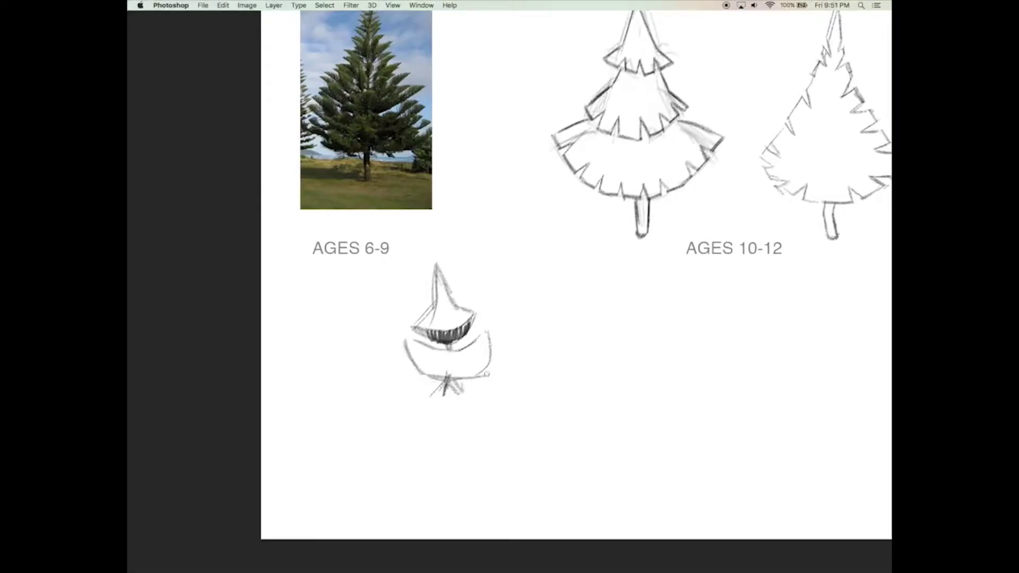
scroll(489, 373, "down", 1)
- Redraw the lower tier's curved bottom and darkly shade its right edge
mouse_move(461, 376)
left_mouse_down()
mouse_move(426, 374)
mouse_move(455, 385)
left_mouse_up()
scroll(427, 374, "down", 1)
mouse_move(401, 333)
left_mouse_down()
mouse_move(442, 370)
mouse_move(470, 378)
mouse_move(492, 355)
mouse_move(474, 369)
mouse_move(414, 362)
mouse_move(466, 383)
left_mouse_up()
left_click_drag(491, 348, 482, 367)
left_click_drag(489, 345, 477, 369)
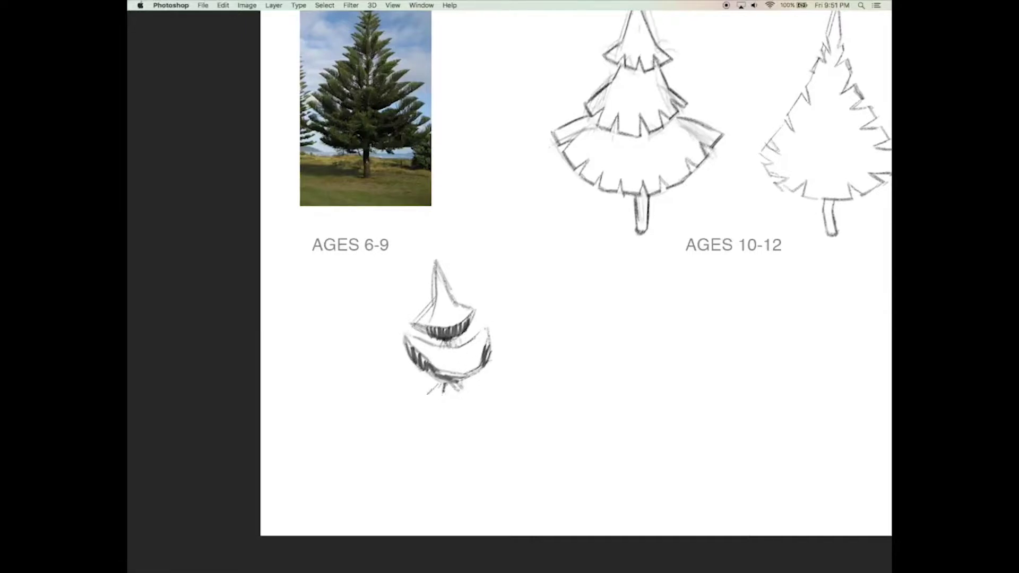
left_click_drag(420, 365, 447, 355)
- Hatch and shade the tiers of the AGES 6-9 tree, trying and undoing a larger bottom tier
key("super+z")
mouse_move(406, 339)
left_mouse_down()
mouse_move(439, 376)
mouse_move(488, 359)
mouse_move(489, 341)
left_mouse_up()
mouse_move(414, 326)
left_mouse_down()
mouse_move(443, 334)
mouse_move(473, 313)
left_mouse_up()
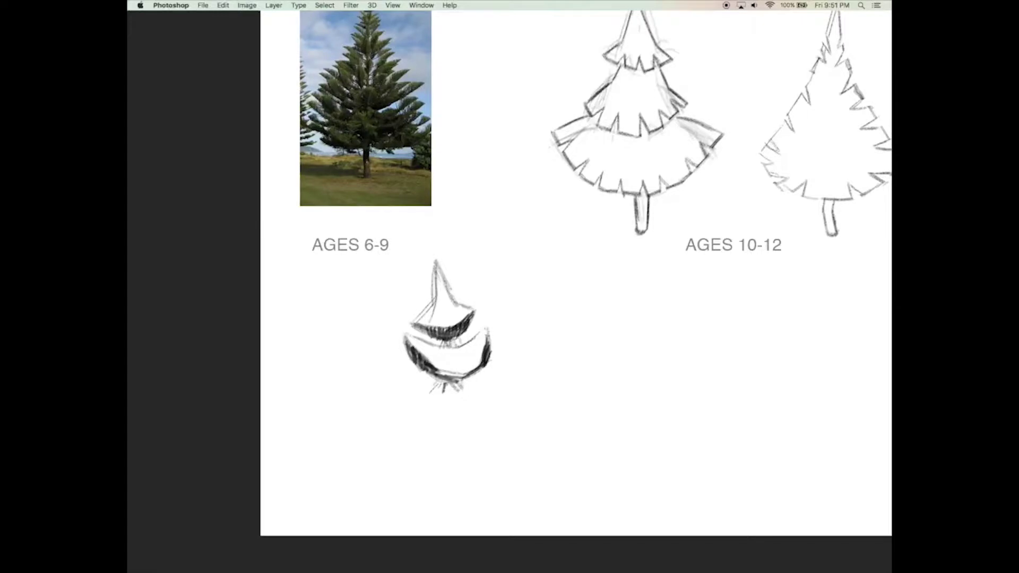
mouse_move(408, 367)
left_mouse_down()
mouse_move(438, 390)
mouse_move(471, 387)
mouse_move(507, 361)
left_mouse_up()
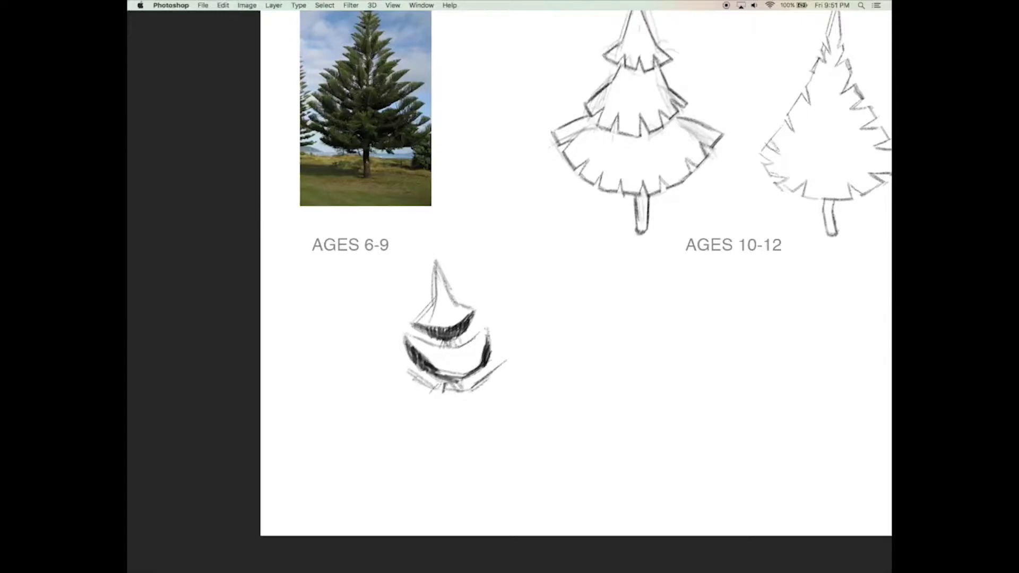
mouse_move(399, 361)
left_mouse_down()
mouse_move(391, 427)
mouse_move(489, 461)
left_mouse_up()
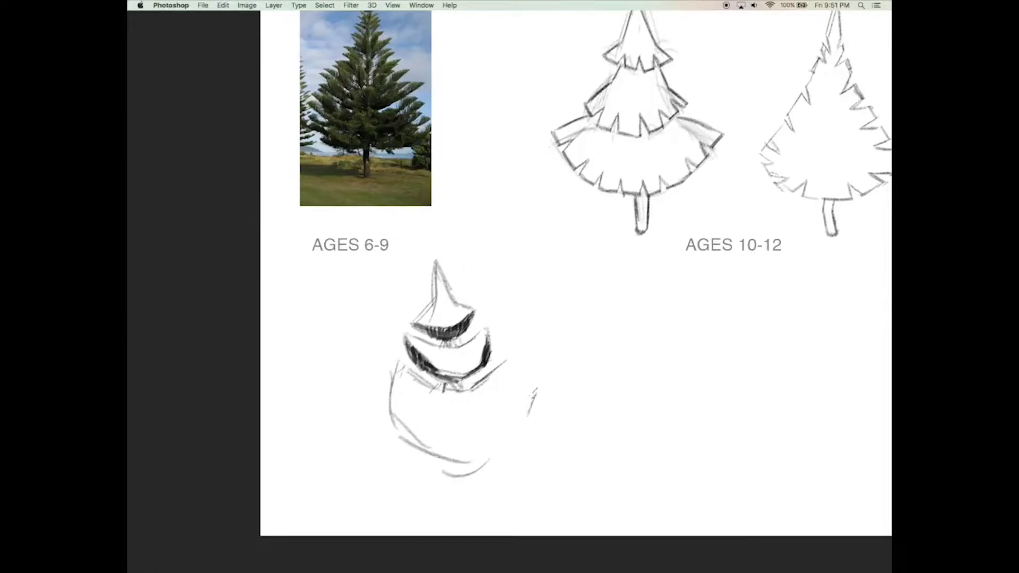
scroll(544, 377, "down", 2)
key("super+z")
- Widen the small tree sketch to the right and rotate it slightly
key("super+t")
mouse_move(519, 437)
left_mouse_down()
mouse_move(529, 438)
mouse_move(504, 421)
left_mouse_up()
key("Return")
scroll(510, 412, "up", 1)
key("super+t")
mouse_move(529, 345)
left_mouse_down()
mouse_move(522, 360)
mouse_move(548, 344)
mouse_move(558, 354)
mouse_move(549, 419)
mouse_move(496, 440)
mouse_move(552, 408)
left_mouse_up()
key("Return")
- Draw the large rounded bottom tier with darkened left and right curves and upper-right shoulder
mouse_move(406, 339)
left_mouse_down()
mouse_move(402, 408)
mouse_move(432, 430)
mouse_move(488, 438)
mouse_move(540, 427)
mouse_move(546, 414)
left_mouse_up()
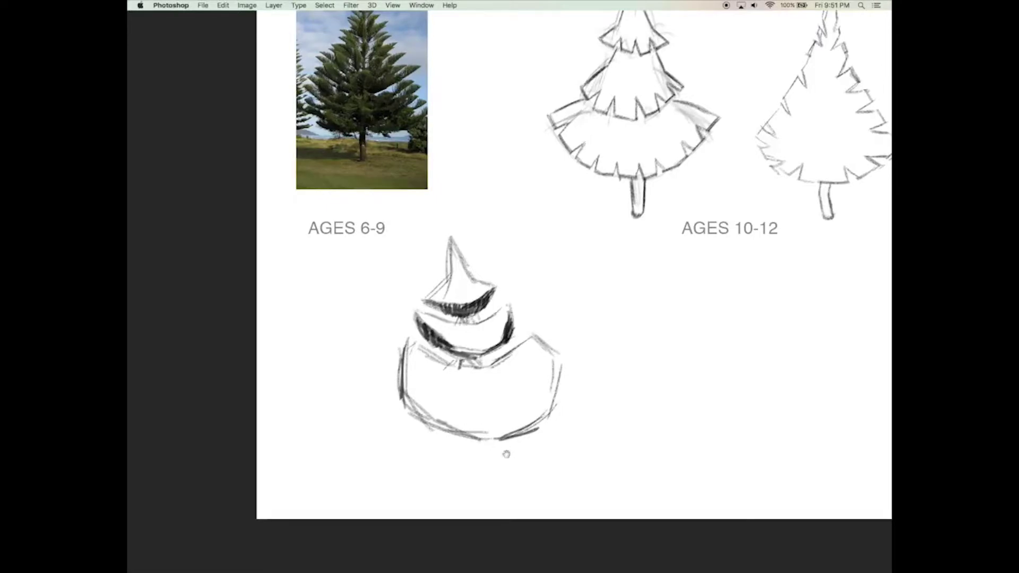
scroll(502, 451, "down", 1)
left_click_drag(478, 436, 541, 413)
left_click_drag(554, 358, 529, 424)
left_click_drag(554, 377, 538, 414)
mouse_move(562, 352)
left_mouse_down()
mouse_move(550, 408)
mouse_move(499, 435)
mouse_move(451, 434)
mouse_move(402, 398)
left_mouse_up()
mouse_move(455, 433)
left_mouse_down()
mouse_move(402, 397)
mouse_move(405, 350)
left_mouse_up()
left_click_drag(424, 413, 403, 326)
left_click_drag(513, 348, 534, 329)
mouse_move(536, 321)
left_mouse_down()
mouse_move(554, 368)
mouse_move(462, 467)
left_mouse_up()
- Draw a short trunk under the tree and fill it with vertical hatching
left_click_drag(492, 431, 497, 465)
left_click_drag(467, 433, 459, 479)
mouse_move(460, 477)
left_mouse_down()
mouse_move(482, 467)
mouse_move(480, 477)
left_mouse_up()
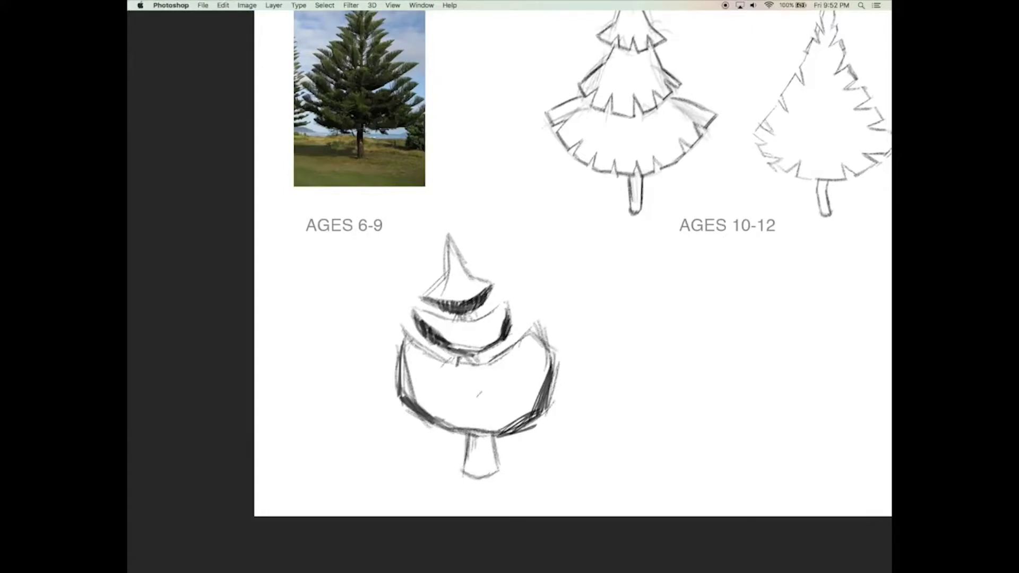
left_click_drag(473, 353, 474, 366)
mouse_move(468, 434)
left_mouse_down()
mouse_move(469, 470)
mouse_move(492, 474)
left_mouse_up()
left_click_drag(495, 438, 495, 472)
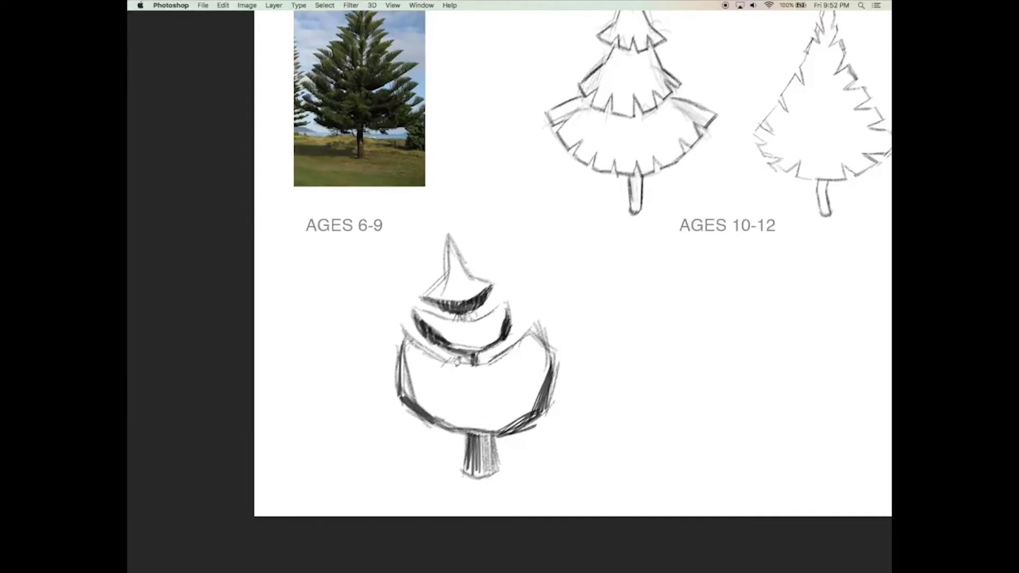
- Lighten the dark bands of the top and middle tiers of the AGES 6-9 tree
scroll(473, 397, "up", 2)
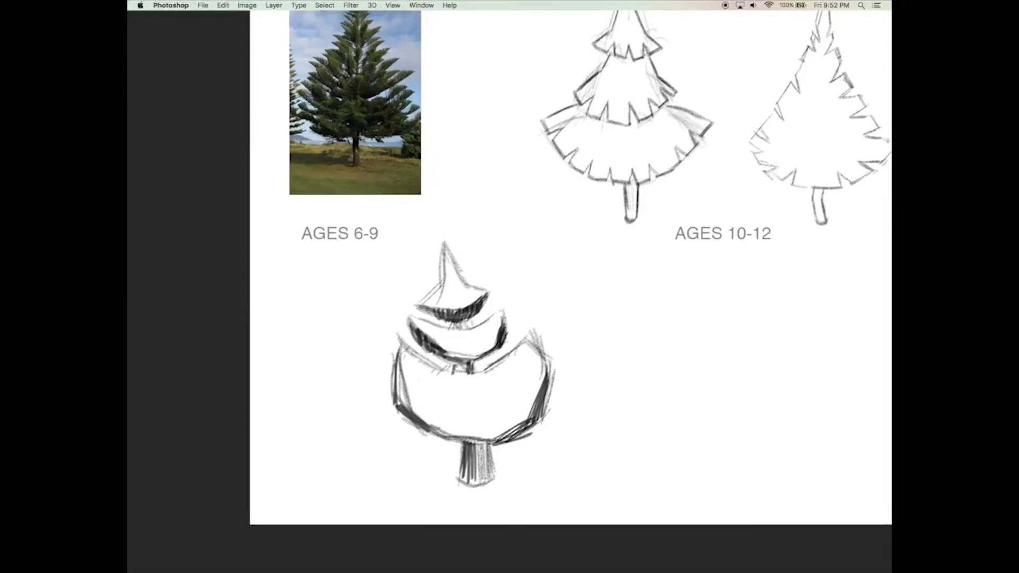
scroll(570, 276, "up", 3)
scroll(570, 276, "up", 1)
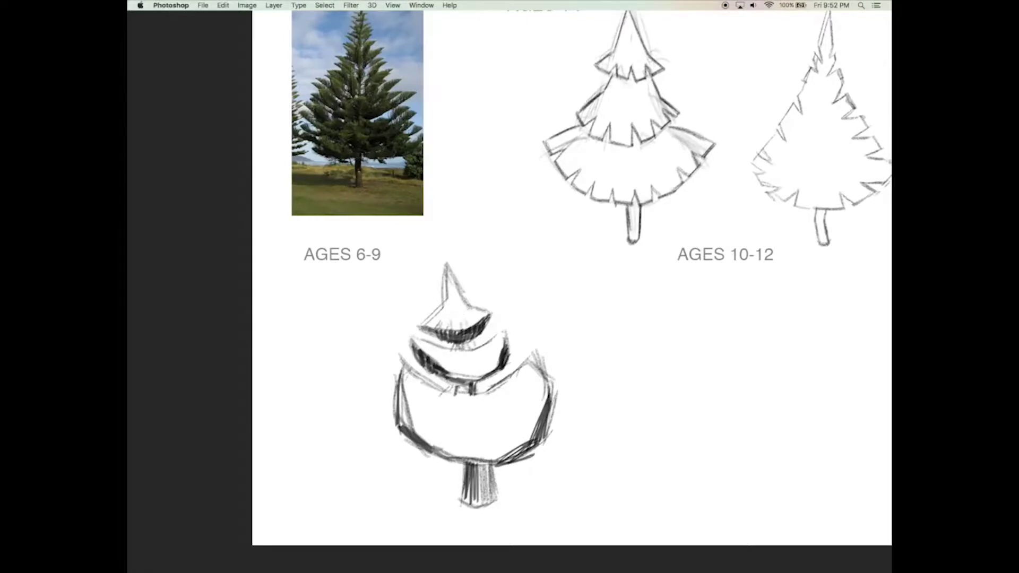
left_click_drag(454, 333, 481, 317)
left_click_drag(419, 351, 446, 362)
left_click(442, 367)
left_click_drag(518, 336, 552, 278)
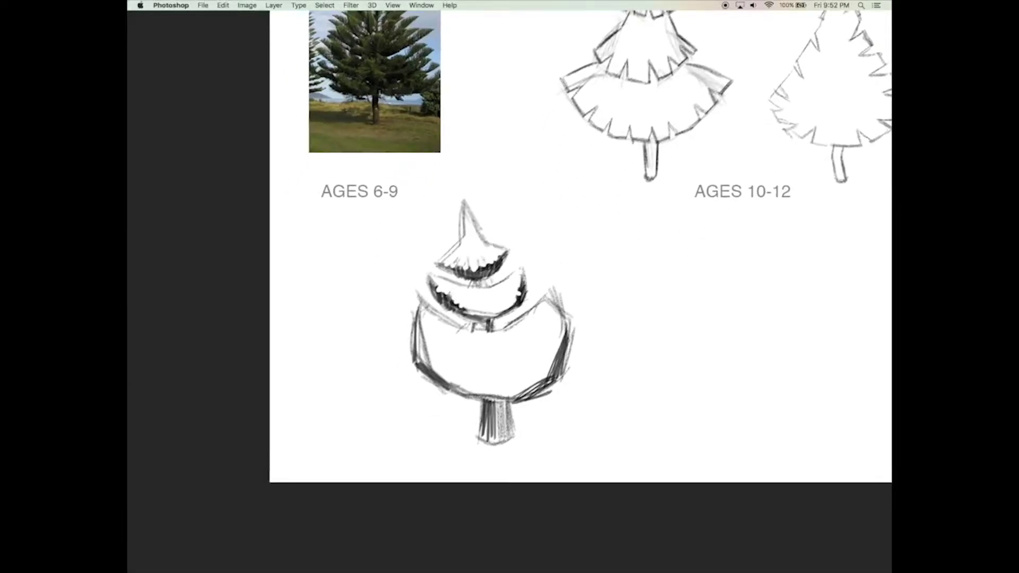
- Add light needle strokes inside the tiers and dark hatching along the bottom tier's left edge
left_click_drag(454, 296, 471, 306)
mouse_move(519, 277)
left_mouse_down()
mouse_move(498, 286)
mouse_move(494, 304)
left_mouse_up()
mouse_move(417, 319)
left_mouse_down()
mouse_move(416, 364)
mouse_move(431, 373)
left_mouse_up()
mouse_move(416, 321)
left_mouse_down()
mouse_move(422, 345)
mouse_move(470, 393)
mouse_move(521, 398)
mouse_move(555, 373)
mouse_move(520, 397)
mouse_move(447, 391)
left_mouse_up()
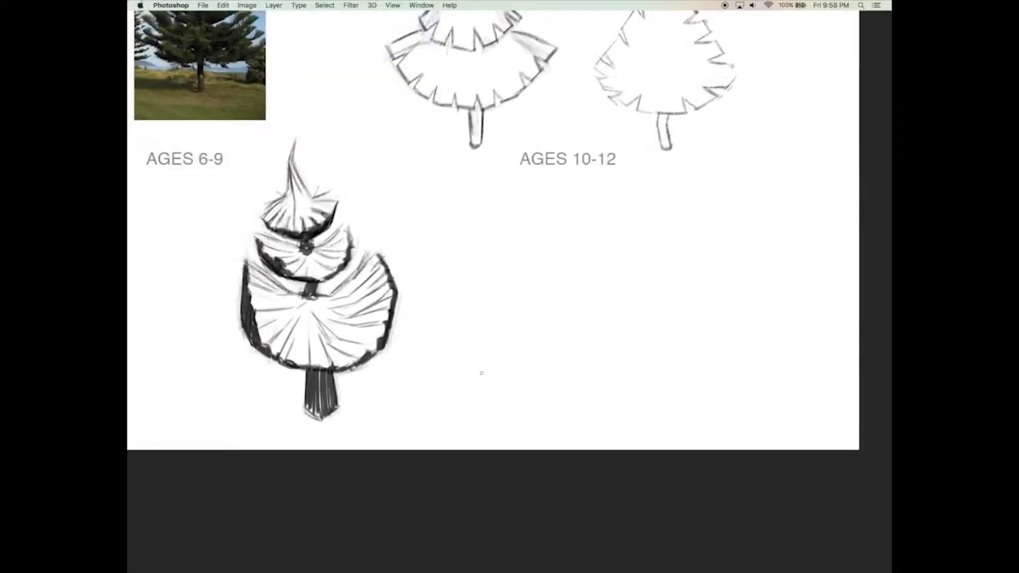
key("Tab")
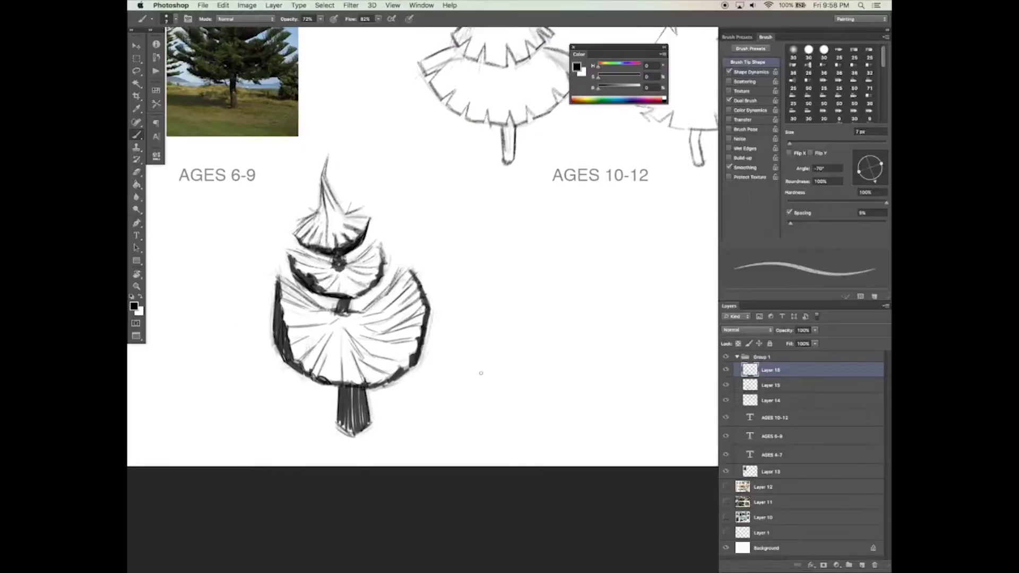
- Move the AGES 6-9 tree further left and merge it into the layer below
key("v")
left_click_drag(447, 380, 409, 378)
key("super+e")
left_click_drag(409, 377, 348, 371)
key("super+e")
- On a new layer with a tilted brush, sketch the next tree's pointed peak and its first tier line
key("b")
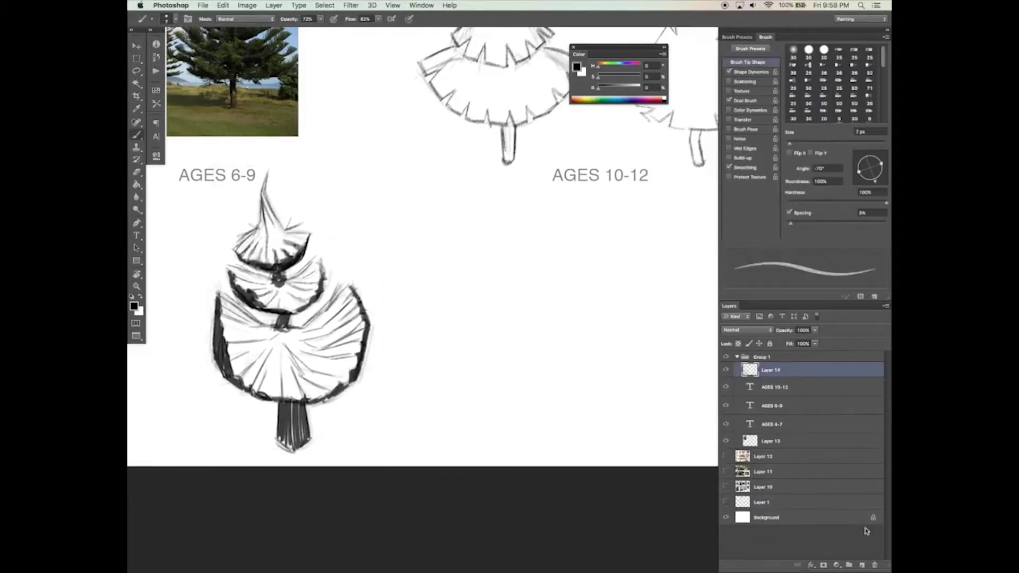
left_click(862, 566)
left_click_drag(881, 168, 866, 160)
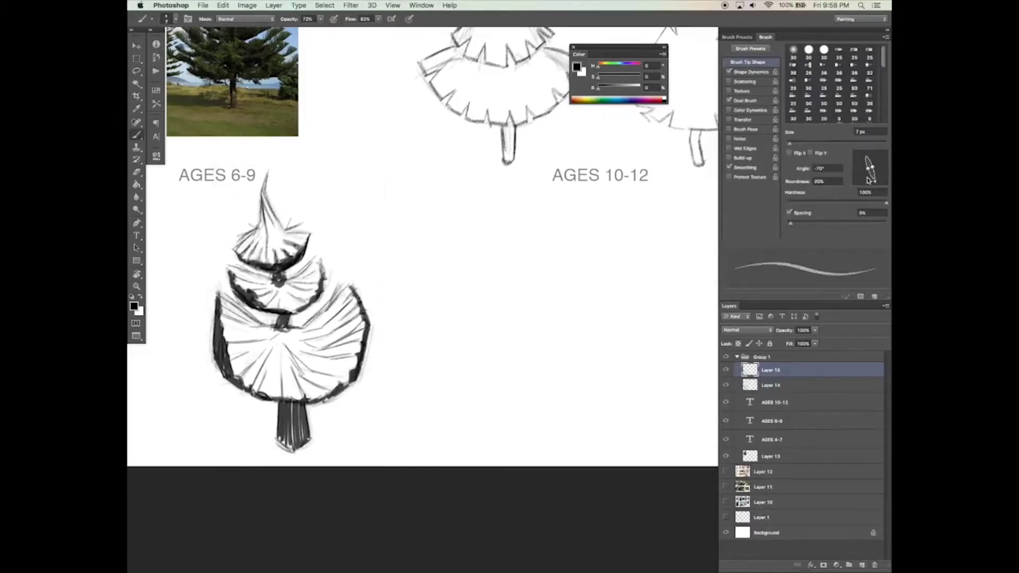
key("Tab")
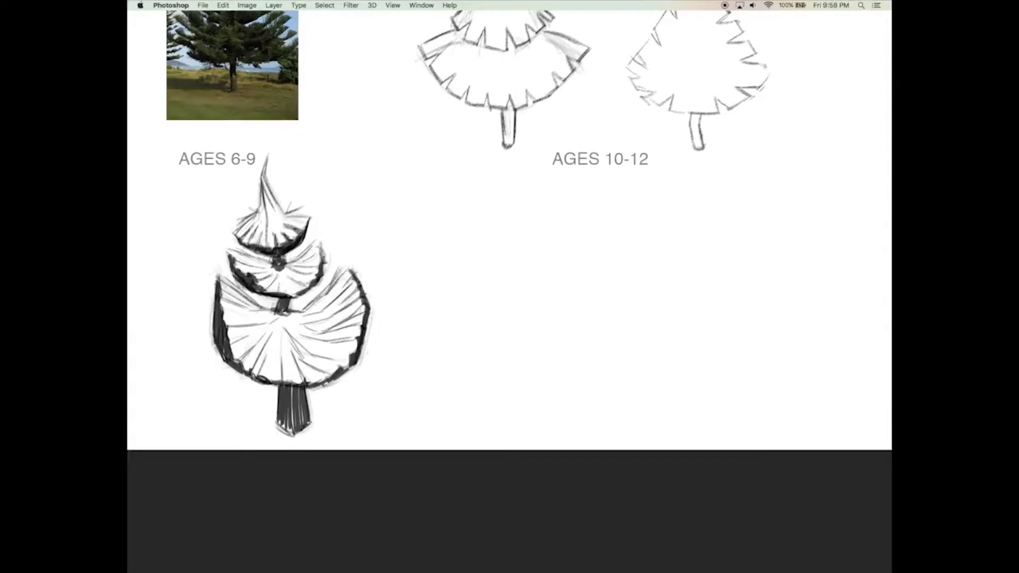
mouse_move(427, 161)
left_mouse_down()
mouse_move(435, 192)
mouse_move(445, 190)
mouse_move(452, 205)
mouse_move(412, 221)
mouse_move(482, 185)
mouse_move(506, 198)
left_mouse_up()
mouse_move(436, 210)
left_mouse_down()
mouse_move(465, 222)
mouse_move(491, 208)
left_mouse_up()
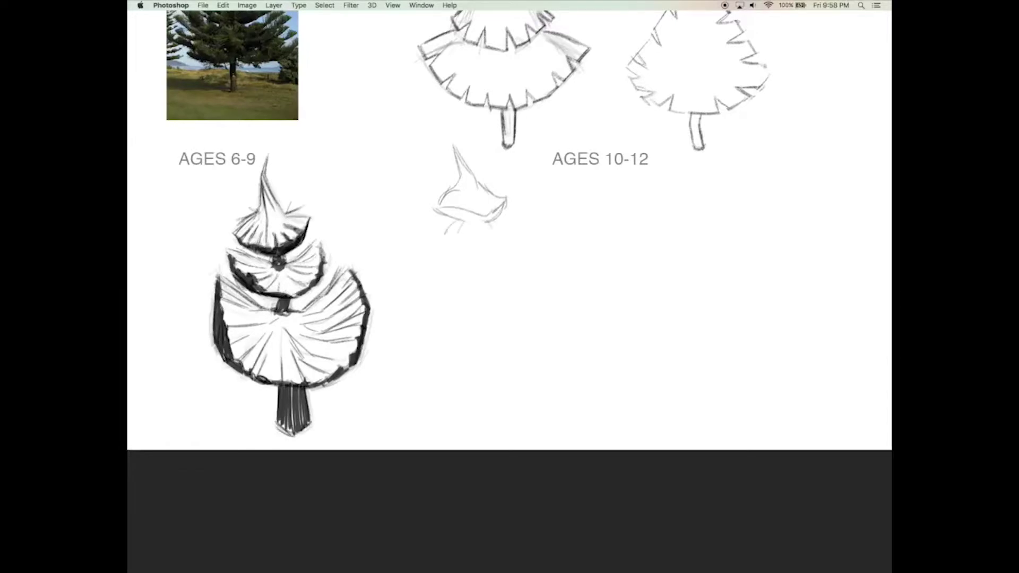
- Sketch the second tier and a wavy lower tier beneath the new tree's peak
mouse_move(445, 226)
left_mouse_down()
mouse_move(423, 249)
mouse_move(510, 264)
left_mouse_up()
mouse_move(460, 229)
left_mouse_down()
mouse_move(527, 229)
mouse_move(512, 259)
left_mouse_up()
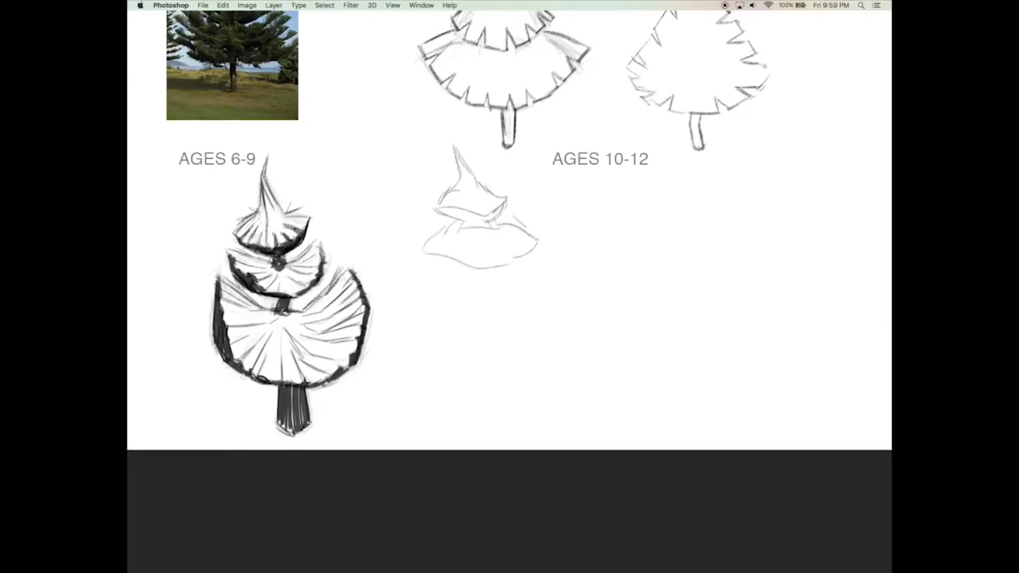
mouse_move(441, 259)
left_mouse_down()
mouse_move(399, 278)
mouse_move(445, 306)
mouse_move(500, 315)
left_mouse_up()
mouse_move(534, 257)
left_mouse_down()
mouse_move(577, 277)
mouse_move(546, 310)
left_mouse_up()
left_click_drag(501, 319, 536, 315)
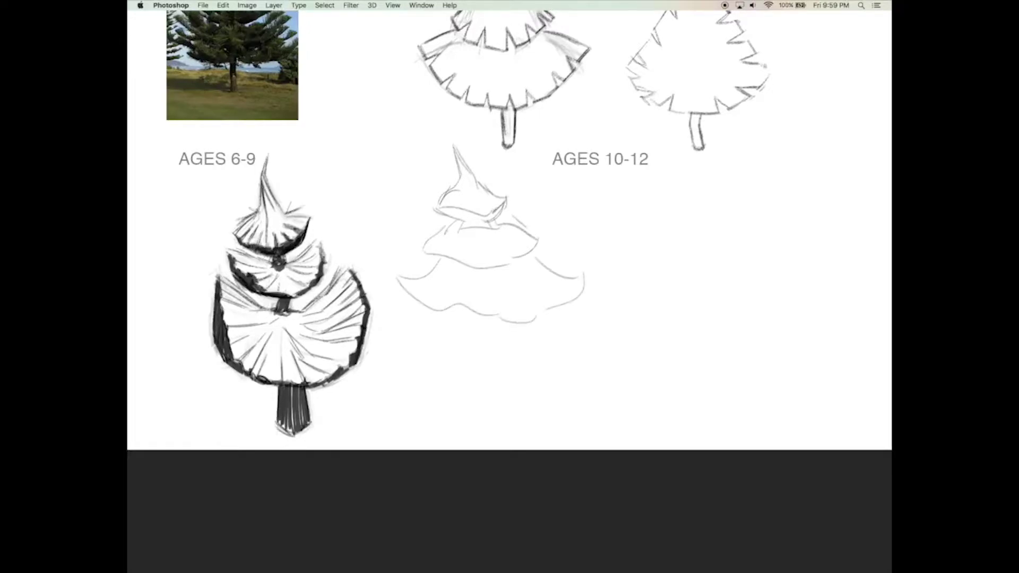
left_click_drag(413, 301, 402, 356)
- Redraw the bottom tier's left curve, wavy lower edge and right side
key("super+z")
mouse_move(412, 296)
left_mouse_down()
mouse_move(376, 321)
mouse_move(400, 371)
mouse_move(537, 382)
left_mouse_up()
key("super+z")
key("super+z")
mouse_move(415, 298)
left_mouse_down()
mouse_move(391, 342)
mouse_move(430, 376)
left_mouse_up()
left_click_drag(461, 370, 549, 383)
left_click_drag(585, 346, 547, 375)
mouse_move(601, 286)
left_mouse_down()
mouse_move(580, 348)
mouse_move(597, 347)
mouse_move(589, 343)
left_mouse_up()
left_click_drag(423, 355, 442, 338)
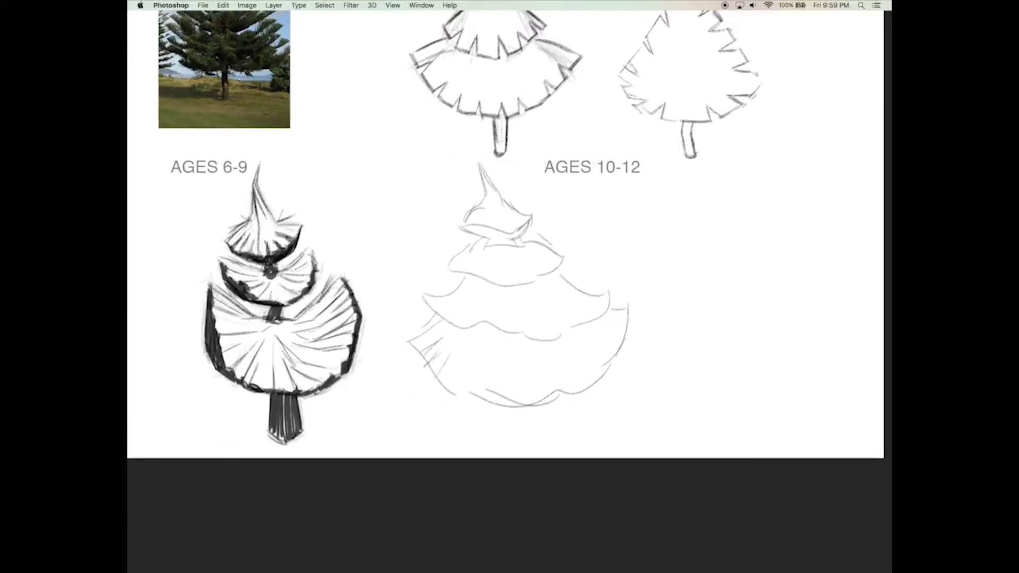
mouse_move(456, 356)
left_mouse_down()
mouse_move(444, 388)
mouse_move(463, 391)
left_mouse_up()
- Add a short trunk and light needle hatching across the tree's tiers
key("Tab")
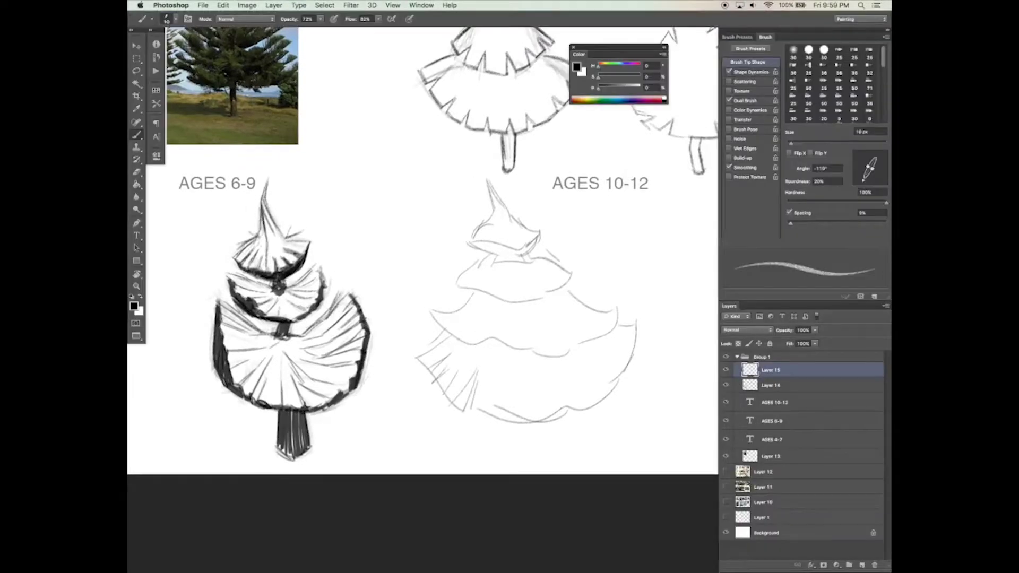
key("Tab")
left_click_drag(494, 371, 484, 401)
left_click_drag(552, 398, 556, 430)
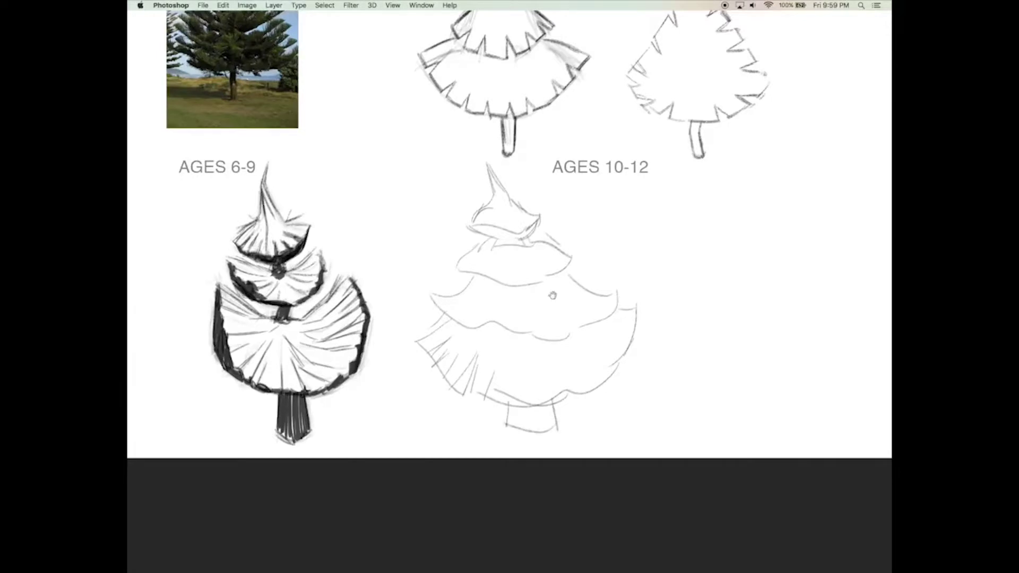
left_click_drag(531, 379, 541, 404)
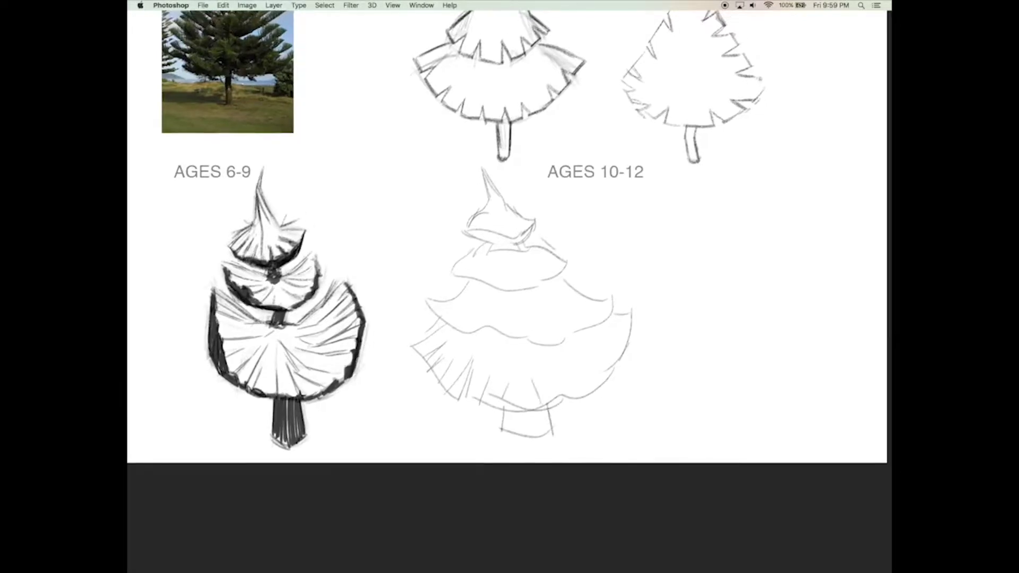
left_click_drag(587, 351, 615, 364)
left_click_drag(604, 348, 629, 344)
left_click_drag(479, 300, 460, 317)
left_click_drag(481, 306, 459, 324)
left_click_drag(529, 317, 531, 346)
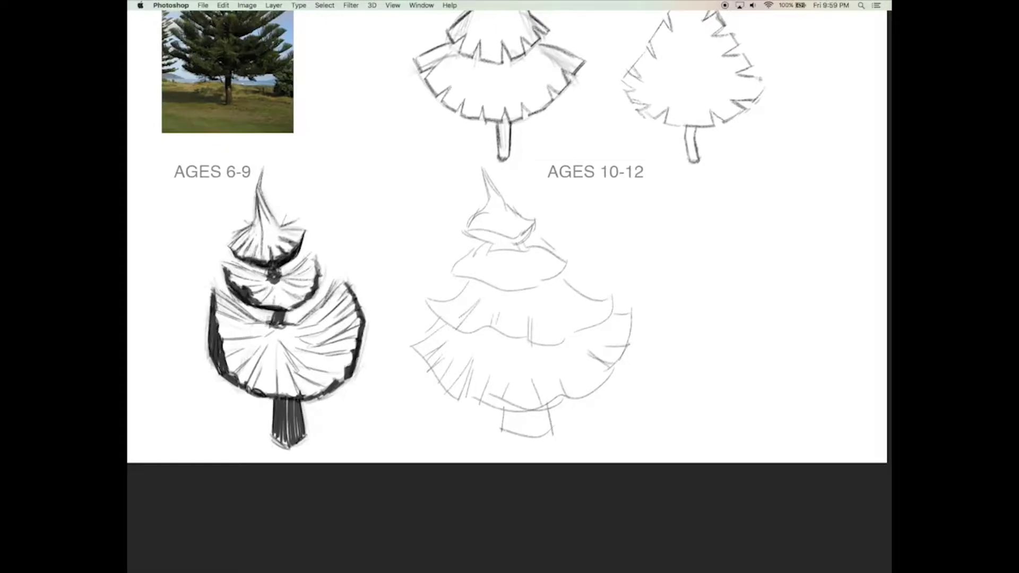
left_click_drag(481, 262, 467, 279)
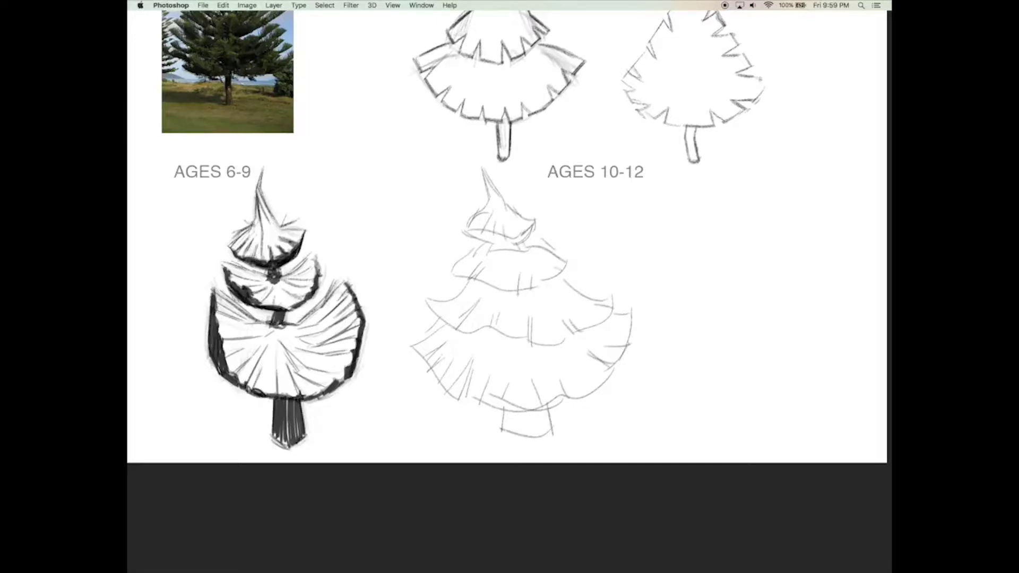
key("Tab")
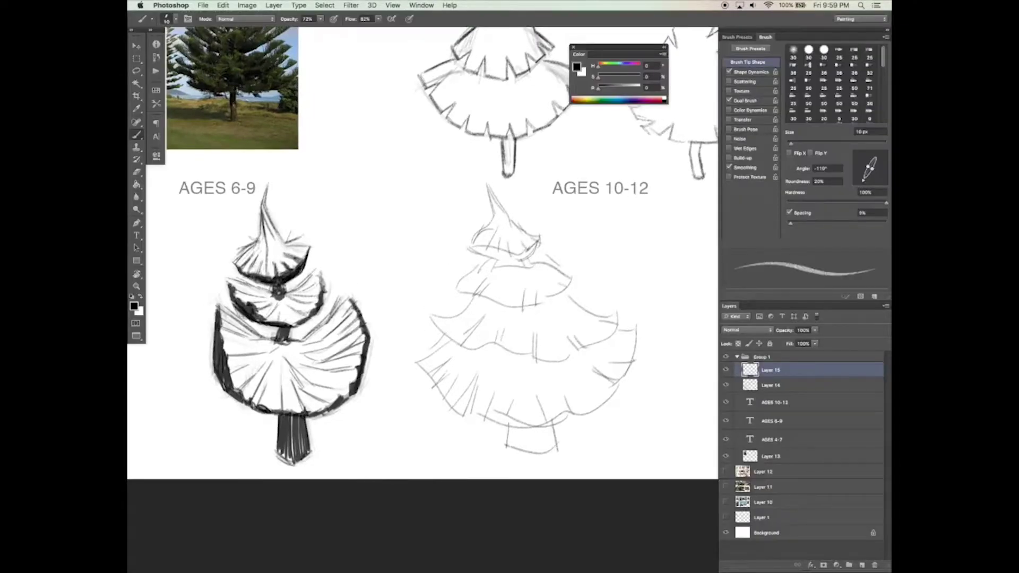
- Fade Layer 15 to 38% opacity, add a new layer, and enlarge the brush to 20 px
left_click_drag(815, 330, 787, 340)
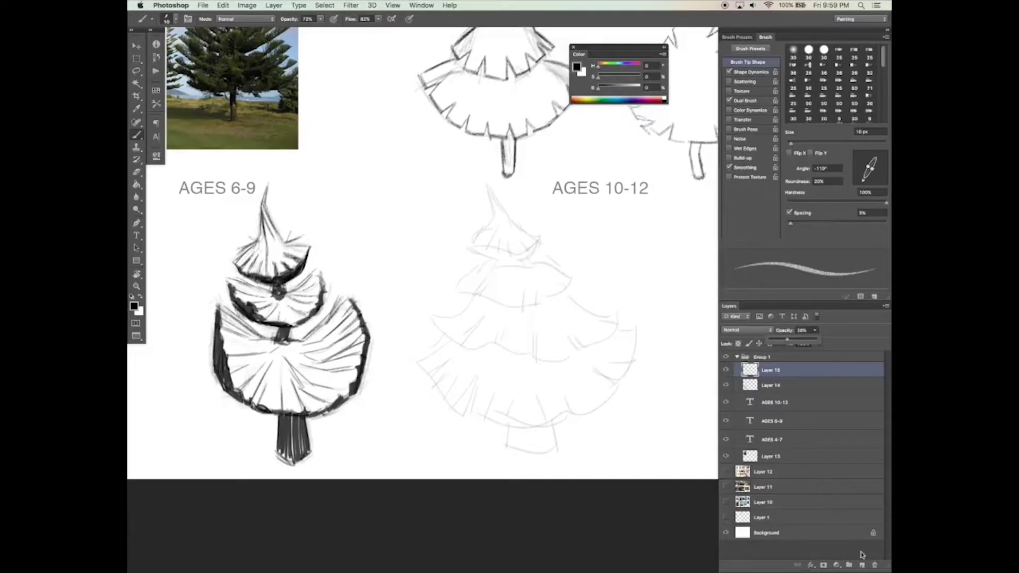
left_click(862, 565)
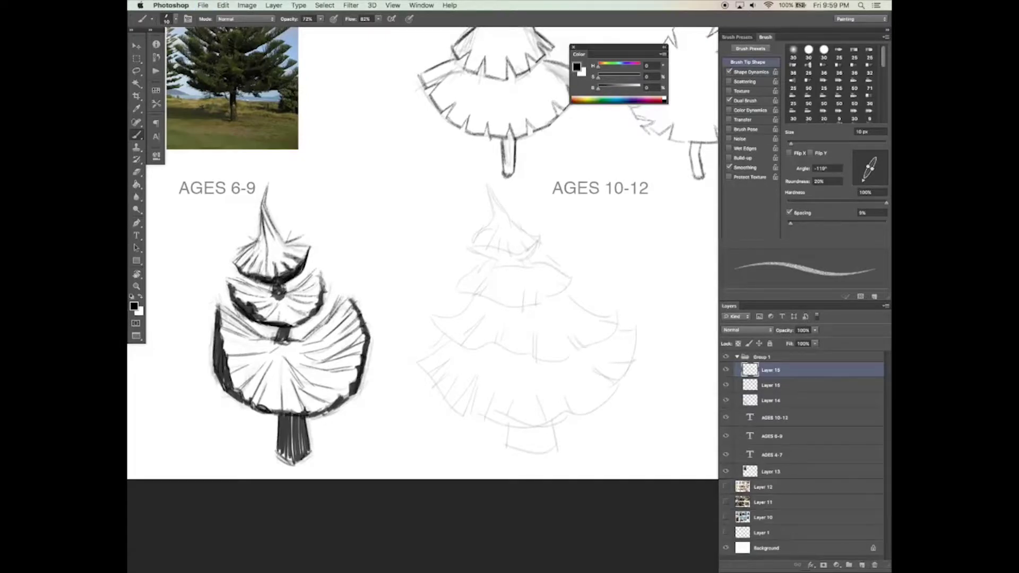
key("bracketright")
scroll(549, 217, "down", 2)
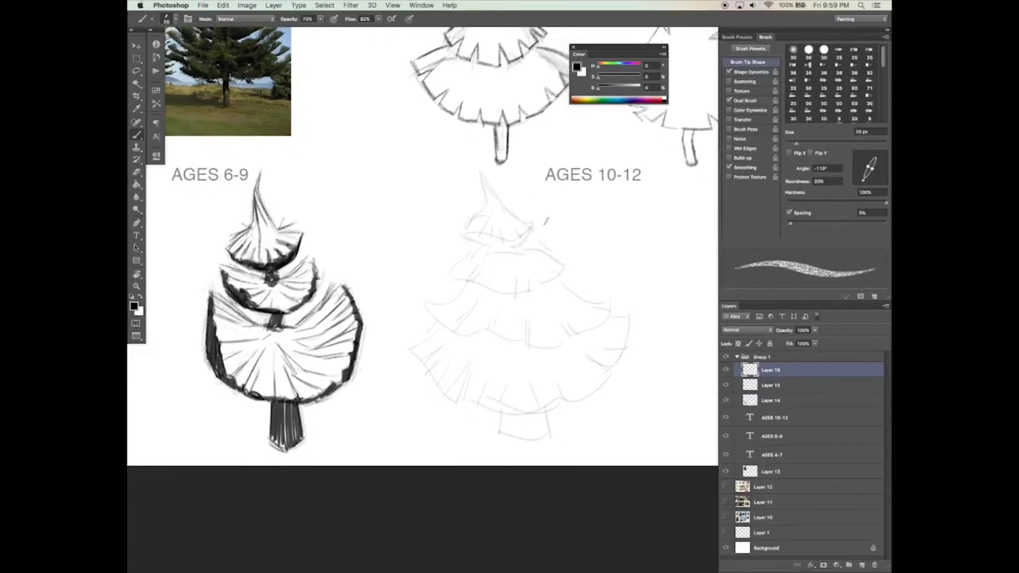
key("Tab")
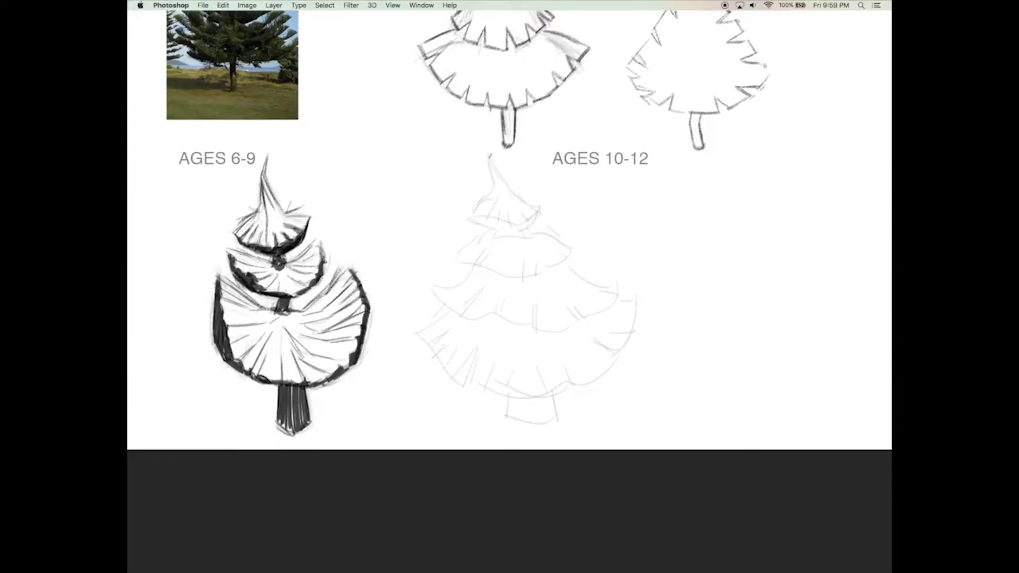
- Ink the dark outline and hatching of the tree's top cone
mouse_move(487, 157)
left_mouse_down()
mouse_move(493, 186)
mouse_move(473, 211)
mouse_move(496, 210)
mouse_move(486, 217)
left_mouse_up()
mouse_move(504, 198)
left_mouse_down()
mouse_move(498, 219)
mouse_move(521, 228)
mouse_move(474, 226)
mouse_move(505, 233)
left_mouse_up()
key("Tab")
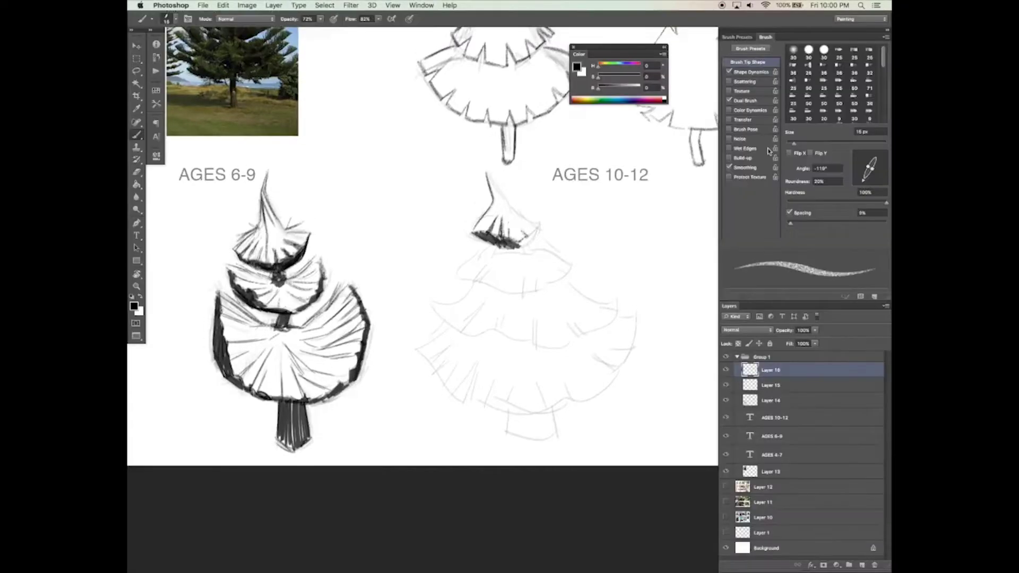
key("Tab")
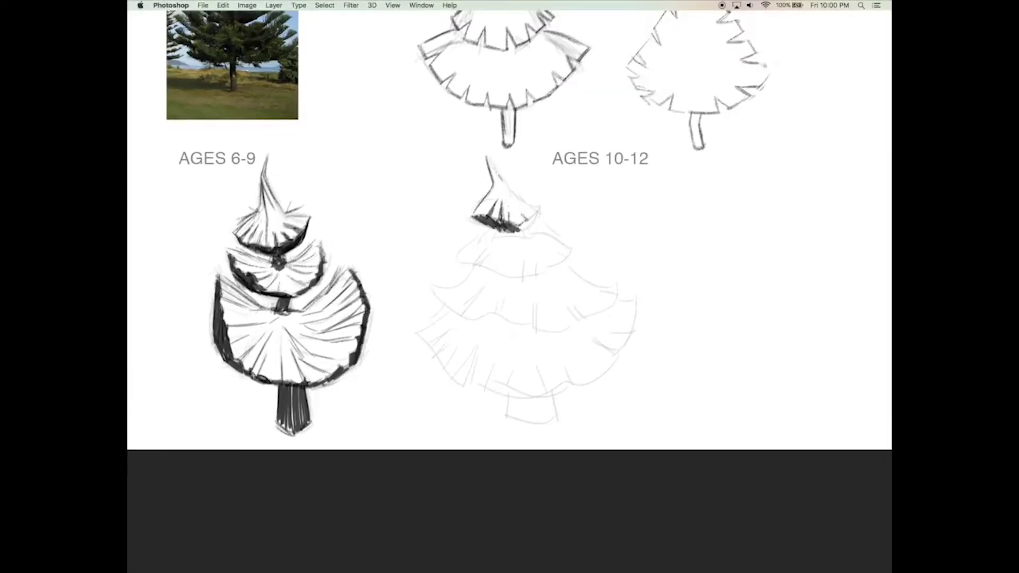
mouse_move(487, 158)
left_mouse_down()
mouse_move(539, 211)
mouse_move(502, 234)
mouse_move(517, 222)
mouse_move(510, 192)
left_mouse_up()
mouse_move(509, 234)
left_mouse_down()
mouse_move(461, 252)
mouse_move(555, 236)
mouse_move(572, 242)
mouse_move(560, 259)
left_mouse_up()
- Ink and hatch the second tier, adding grey shading on the right
mouse_move(488, 252)
left_mouse_down()
mouse_move(460, 270)
mouse_move(487, 265)
left_mouse_up()
key("Tab")
key("Tab")
left_click_drag(525, 263, 531, 277)
left_click_drag(572, 243, 544, 269)
left_click_drag(475, 245, 526, 276)
mouse_move(543, 256)
left_mouse_down()
mouse_move(545, 270)
mouse_move(497, 268)
left_mouse_up()
left_click_drag(560, 247, 577, 242)
left_click_drag(480, 263, 460, 288)
mouse_move(568, 260)
left_mouse_down()
mouse_move(590, 282)
mouse_move(623, 285)
left_mouse_up()
- Ink the third and bottom tiers with hatching, then draw the trunk
key("Tab")
mouse_move(466, 284)
left_mouse_down()
mouse_move(433, 290)
mouse_move(462, 315)
mouse_move(559, 333)
mouse_move(622, 282)
mouse_move(600, 310)
left_mouse_up()
key("Tab")
key("Tab")
key("Tab")
mouse_move(474, 291)
left_mouse_down()
mouse_move(462, 315)
mouse_move(494, 316)
left_mouse_up()
mouse_move(532, 300)
left_mouse_down()
mouse_move(533, 328)
mouse_move(567, 320)
left_mouse_up()
left_click_drag(449, 308, 419, 332)
mouse_move(611, 294)
left_mouse_down()
mouse_move(630, 300)
mouse_move(632, 337)
left_mouse_up()
mouse_move(419, 330)
left_mouse_down()
mouse_move(464, 387)
mouse_move(416, 340)
left_mouse_up()
left_click_drag(443, 306, 415, 321)
mouse_move(477, 356)
left_mouse_down()
mouse_move(473, 384)
mouse_move(462, 385)
mouse_move(568, 385)
left_mouse_up()
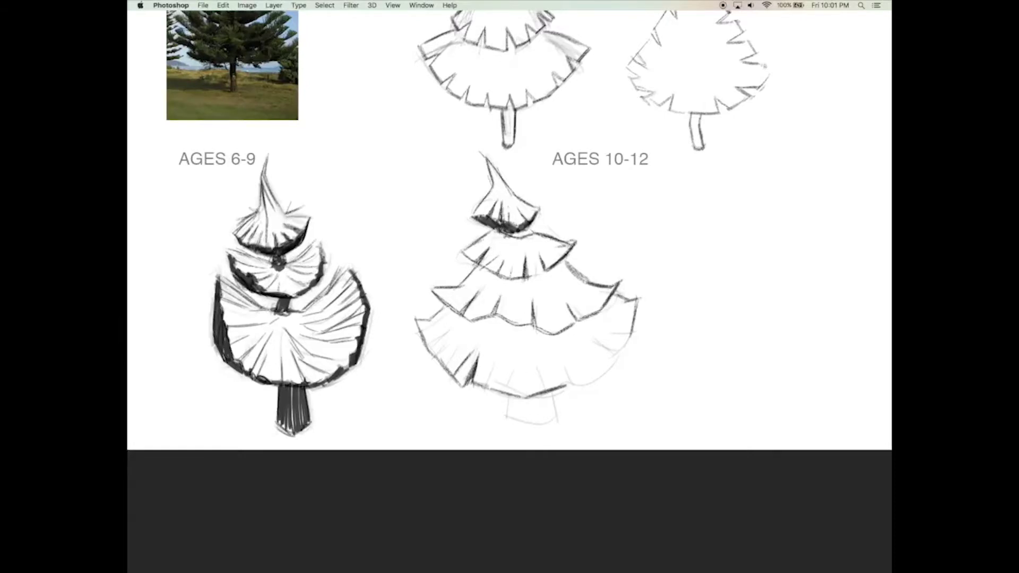
left_click_drag(629, 334, 504, 417)
left_click_drag(550, 392, 554, 416)
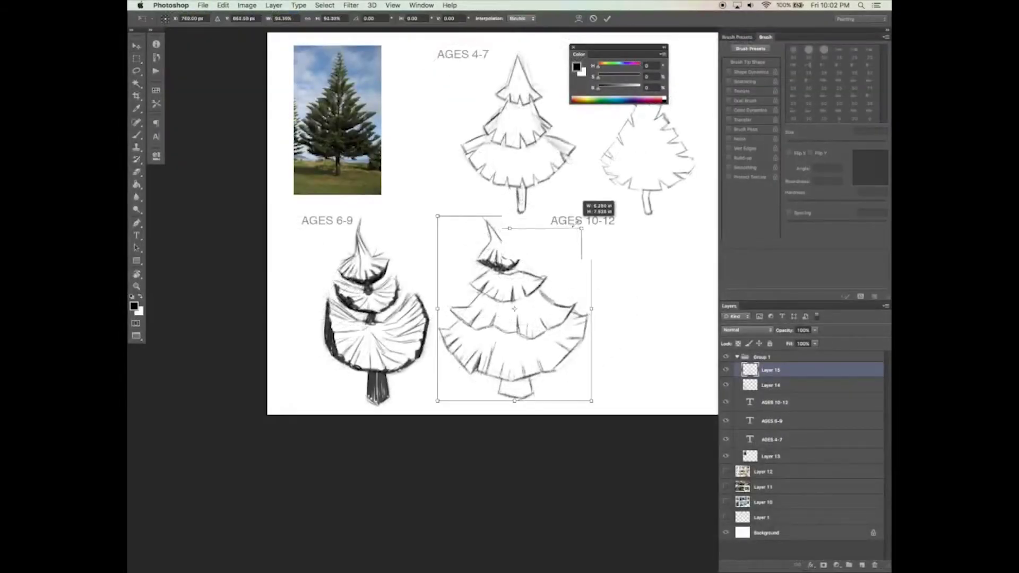
- Shrink the 10-12 tree, merge it down, and lasso both lower trees
left_click_drag(590, 216, 578, 229)
key("Return")
left_click_drag(541, 337, 541, 313)
key("ctrl+e")
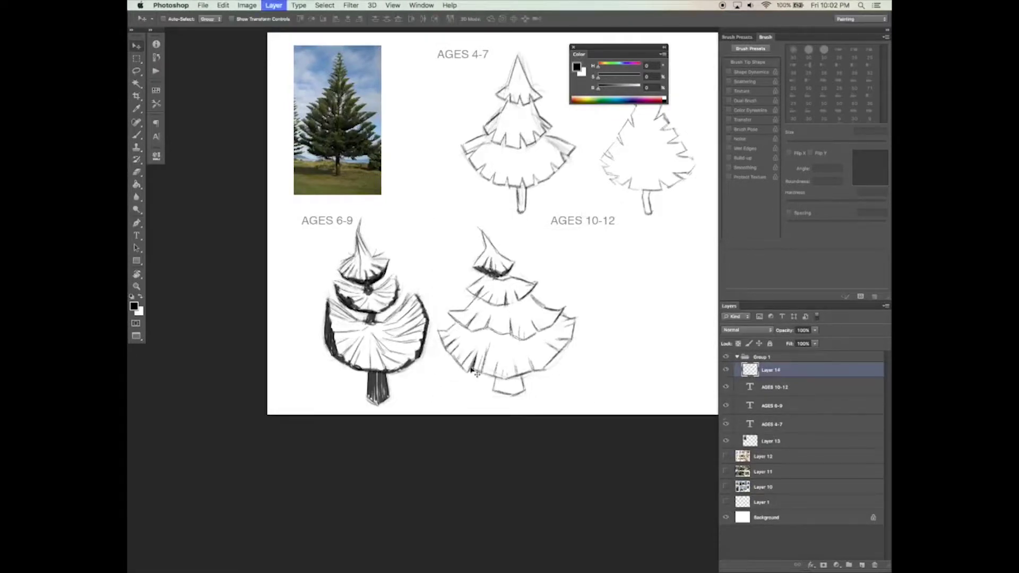
key("l")
left_click_drag(546, 240, 595, 289)
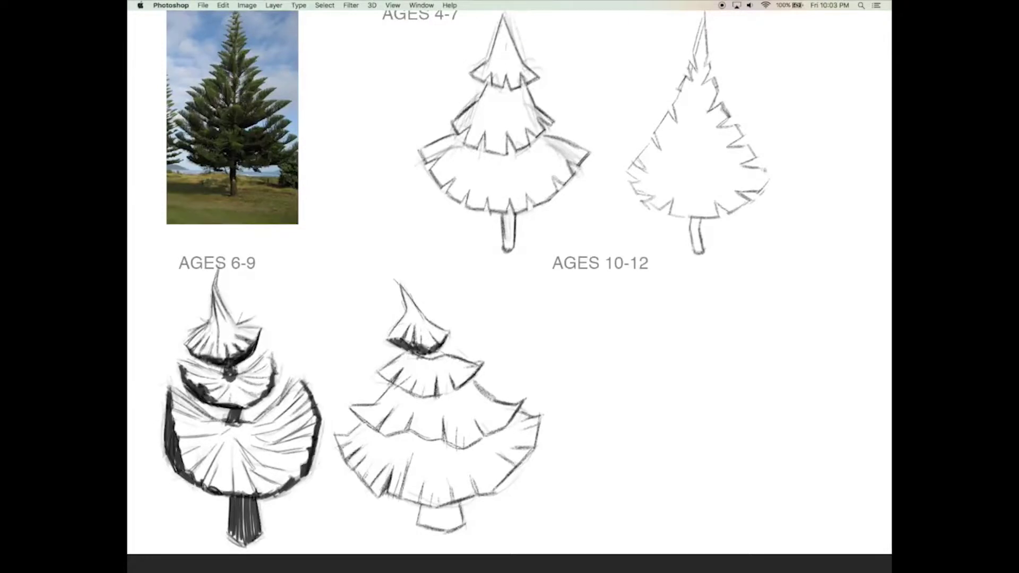
- Draw new pencil strokes under AGES 10-12 and recenter the view there
left_click_drag(685, 270, 674, 305)
scroll(677, 290, "down", 4)
scroll(676, 291, "right", 3)
left_click_drag(594, 165, 576, 199)
scroll(576, 199, "up", 1)
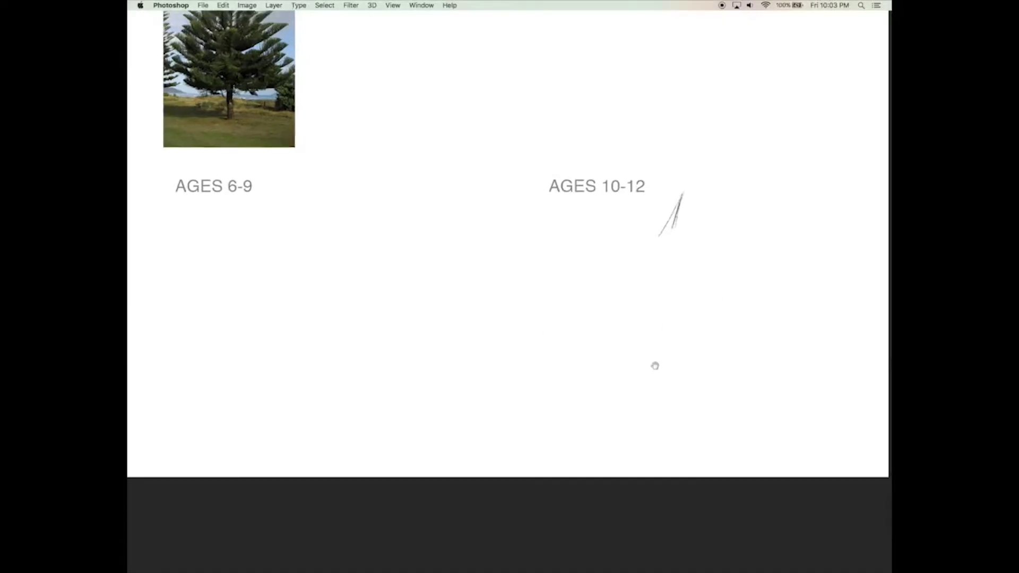
mouse_move(682, 221)
left_mouse_down()
mouse_move(594, 222)
mouse_move(556, 198)
mouse_move(520, 216)
left_mouse_up()
- Sketch the pine's tall central trunk line beside AGES 10-12
left_click_drag(536, 174, 523, 204)
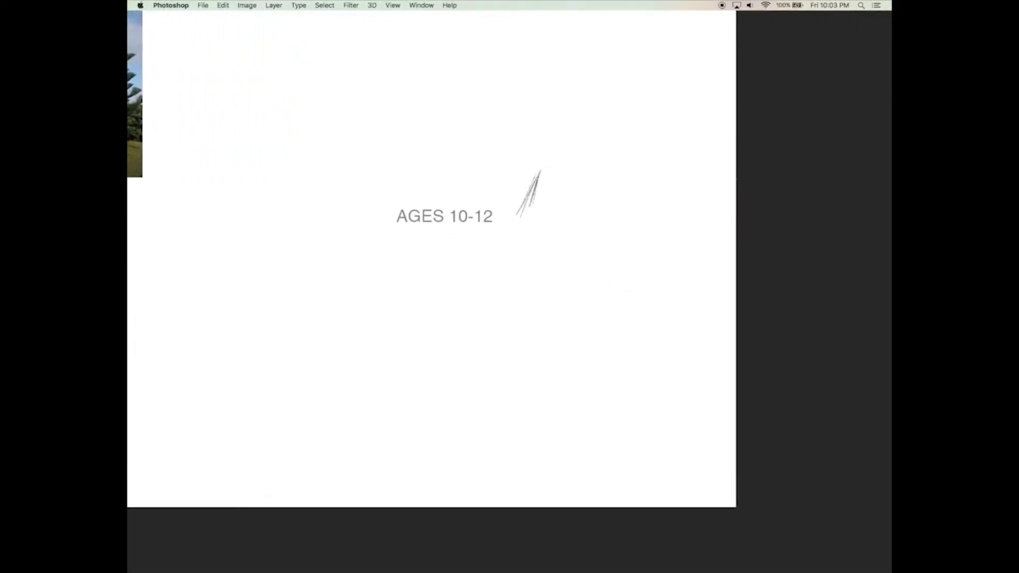
left_click_drag(541, 151, 539, 242)
left_click_drag(540, 173, 531, 391)
left_click_drag(538, 328, 530, 446)
left_click_drag(534, 350, 531, 467)
left_click_drag(530, 374, 530, 467)
- Add drooping branch arcs on both sides of the treetop
mouse_move(535, 177)
left_mouse_down()
mouse_move(503, 216)
mouse_move(537, 234)
left_mouse_up()
left_click_drag(541, 135, 553, 215)
left_click_drag(542, 145, 558, 223)
left_click_drag(548, 185, 576, 218)
mouse_move(580, 202)
left_mouse_down()
mouse_move(577, 230)
mouse_move(544, 239)
mouse_move(572, 240)
left_mouse_up()
left_click_drag(498, 224, 584, 221)
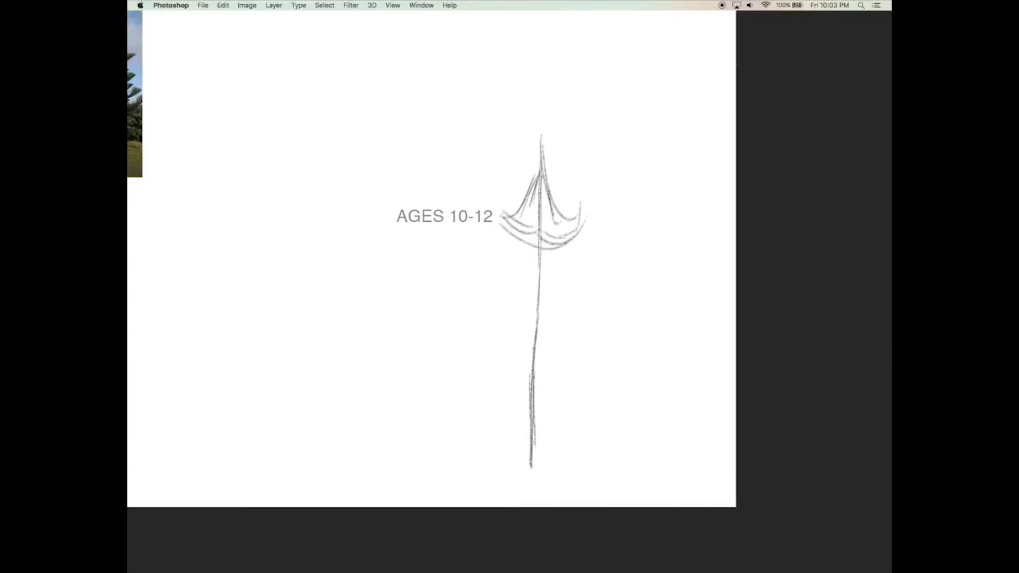
- Sketch a wider middle tier with broad left and right branches and shading
mouse_move(497, 244)
left_mouse_down()
mouse_move(522, 241)
mouse_move(546, 263)
left_mouse_up()
mouse_move(530, 267)
left_mouse_down()
mouse_move(576, 260)
mouse_move(603, 234)
mouse_move(560, 272)
mouse_move(525, 269)
left_mouse_up()
left_click_drag(497, 256, 576, 272)
left_click_drag(514, 276, 459, 296)
left_click_drag(581, 273, 626, 288)
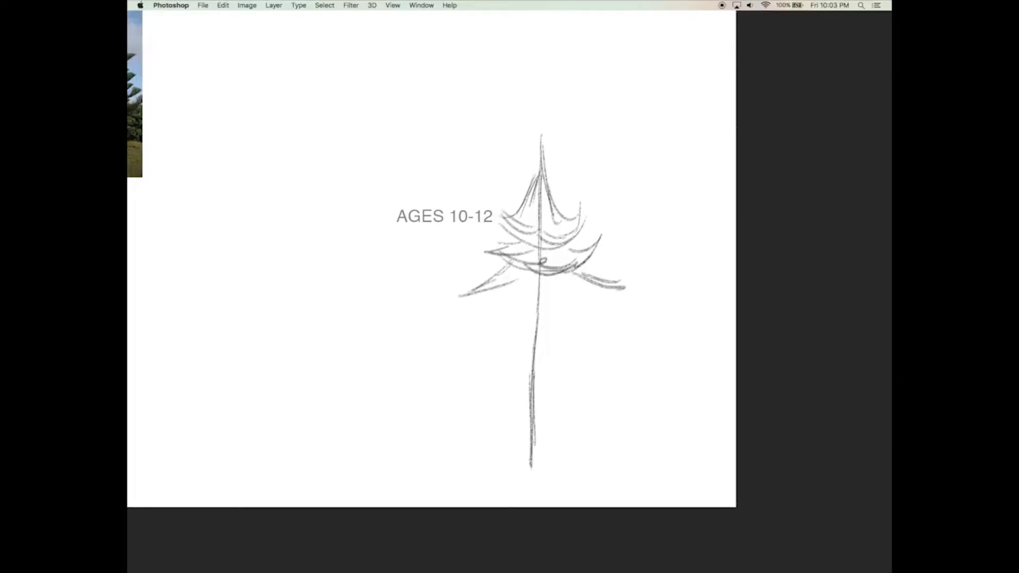
mouse_move(542, 282)
left_mouse_down()
mouse_move(594, 301)
mouse_move(622, 286)
left_mouse_up()
mouse_move(524, 286)
left_mouse_down()
mouse_move(586, 305)
mouse_move(623, 289)
left_mouse_up()
left_click_drag(571, 292, 607, 298)
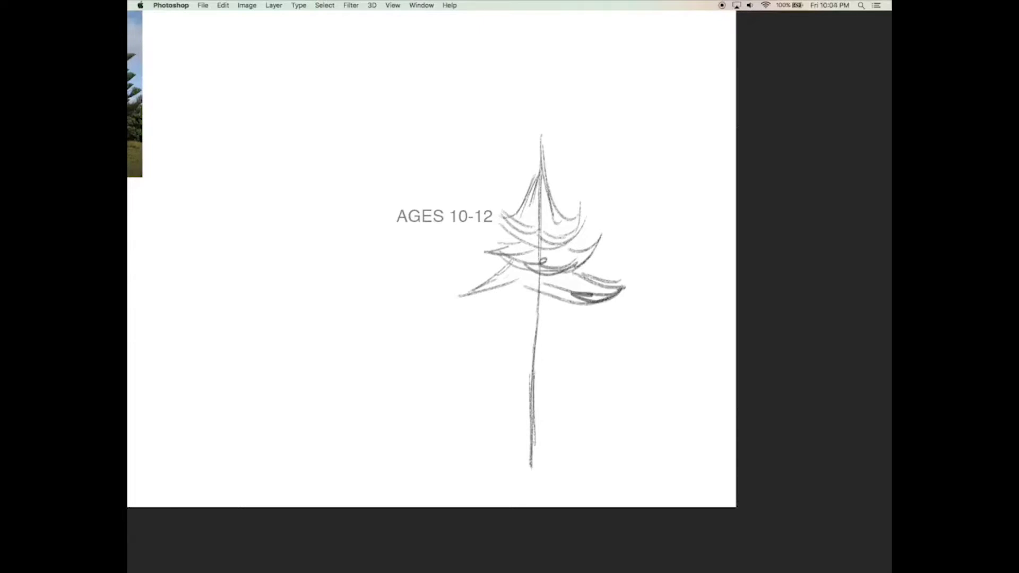
- Draw long scalloped lower branches on both sides and curves near the trunk base
mouse_move(501, 291)
left_mouse_down()
mouse_move(462, 348)
mouse_move(397, 358)
left_mouse_up()
mouse_move(590, 307)
left_mouse_down()
mouse_move(618, 342)
mouse_move(674, 351)
left_mouse_up()
left_click_drag(421, 346, 508, 338)
mouse_move(508, 339)
left_mouse_down()
mouse_move(608, 395)
mouse_move(668, 361)
mouse_move(662, 299)
left_mouse_up()
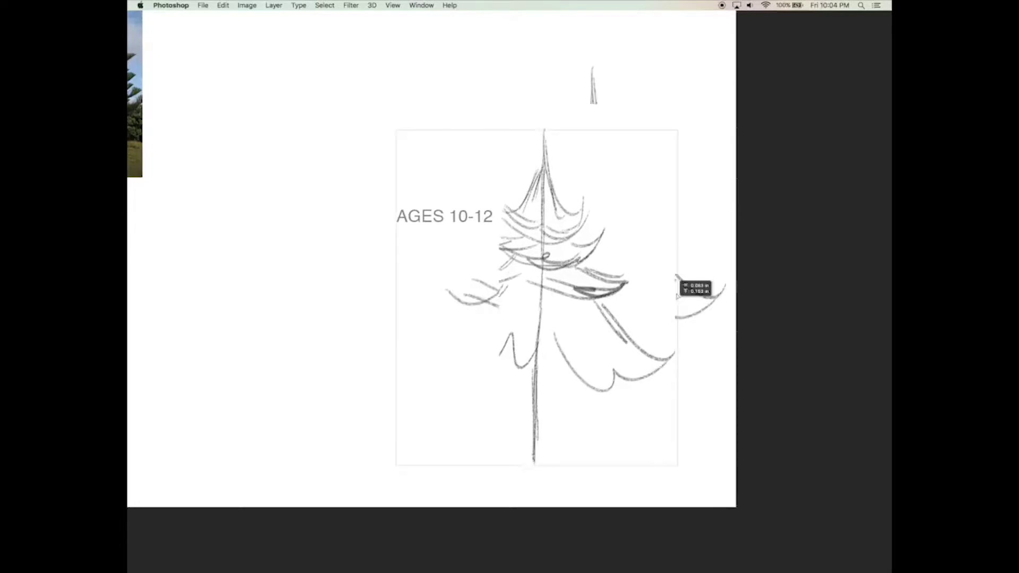
mouse_move(551, 320)
left_mouse_down()
mouse_move(427, 366)
mouse_move(591, 342)
mouse_move(697, 377)
left_mouse_up()
left_click_drag(429, 366, 557, 429)
mouse_move(571, 354)
left_mouse_down()
mouse_move(595, 397)
mouse_move(697, 372)
left_mouse_up()
left_click_drag(600, 440, 664, 431)
left_click_drag(558, 403, 604, 441)
left_click_drag(471, 367, 528, 409)
left_click_drag(631, 371, 675, 346)
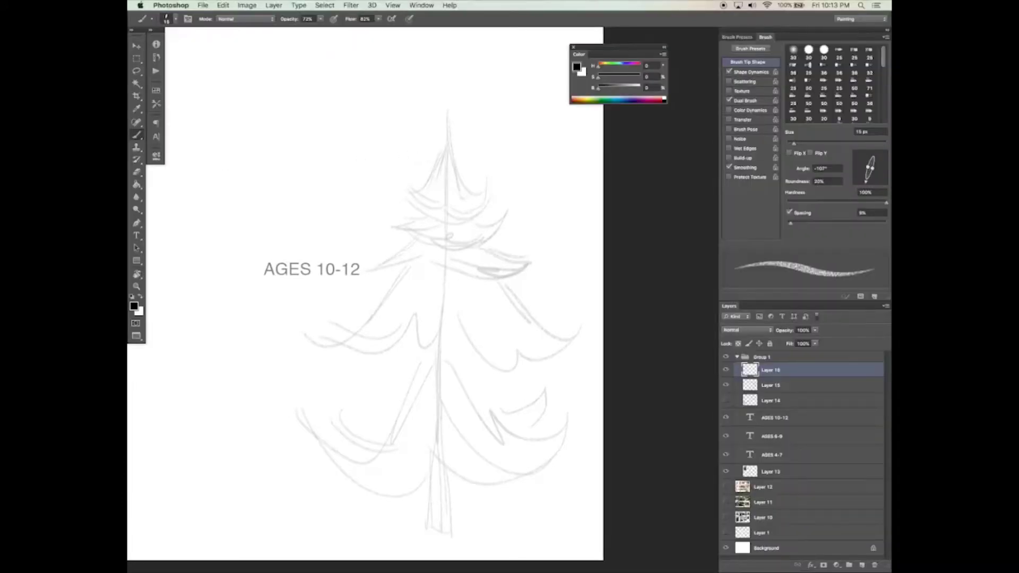
- Ink darker strokes over the AGES 10-12 pine's peak and its right-side branch curls
left_click_drag(424, 191, 414, 216)
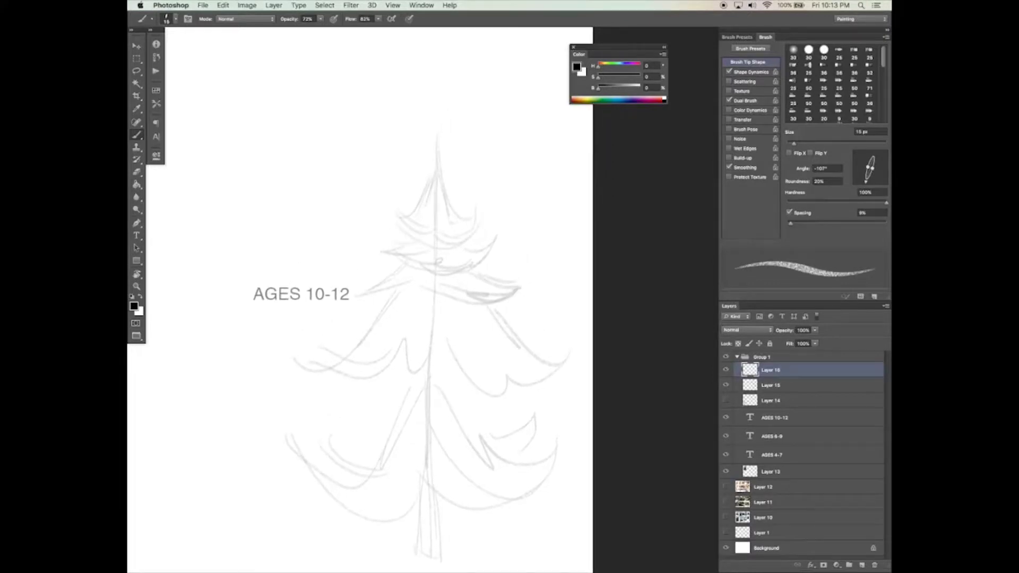
mouse_move(436, 140)
left_mouse_down()
mouse_move(431, 183)
mouse_move(408, 214)
mouse_move(425, 225)
left_mouse_up()
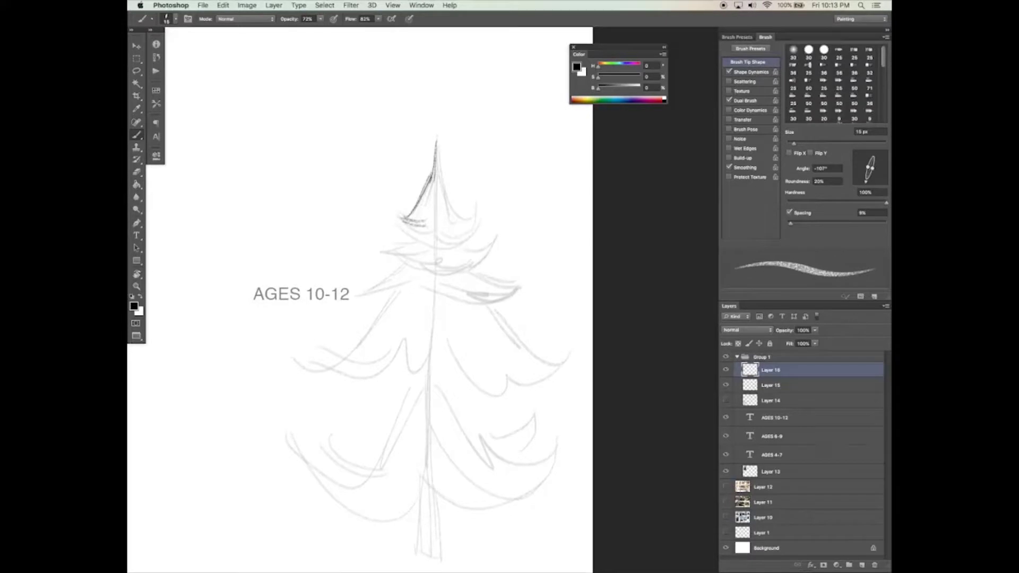
key("e")
key("b")
mouse_move(425, 226)
left_mouse_down()
mouse_move(396, 234)
mouse_move(433, 223)
left_mouse_up()
left_click_drag(866, 181, 875, 181)
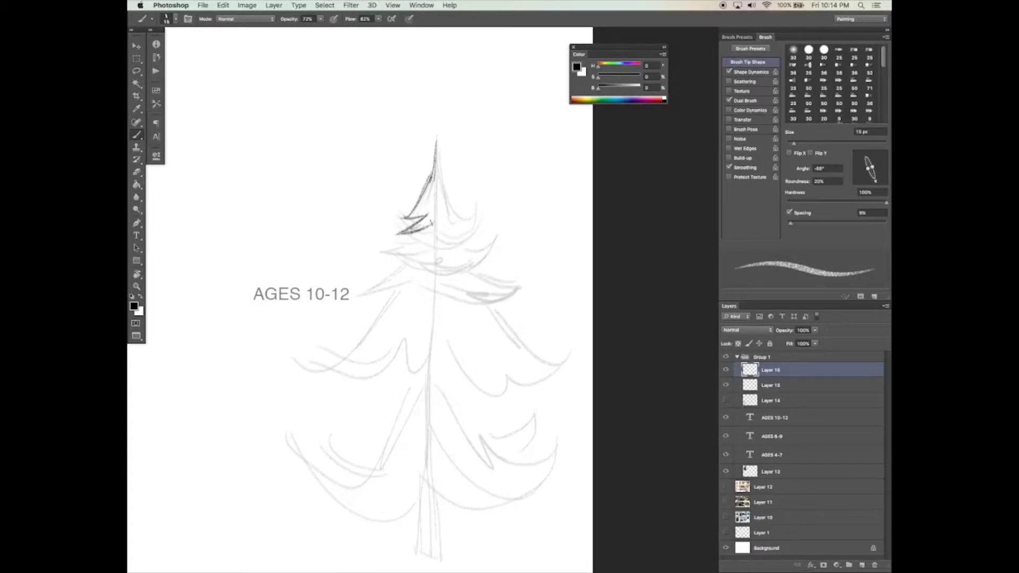
mouse_move(431, 220)
left_mouse_down()
mouse_move(434, 261)
mouse_move(441, 227)
mouse_move(437, 265)
mouse_move(438, 255)
left_mouse_up()
mouse_move(436, 137)
left_mouse_down()
mouse_move(455, 217)
mouse_move(468, 223)
mouse_move(476, 206)
left_mouse_up()
left_click_drag(467, 225, 470, 244)
left_click_drag(471, 234, 478, 204)
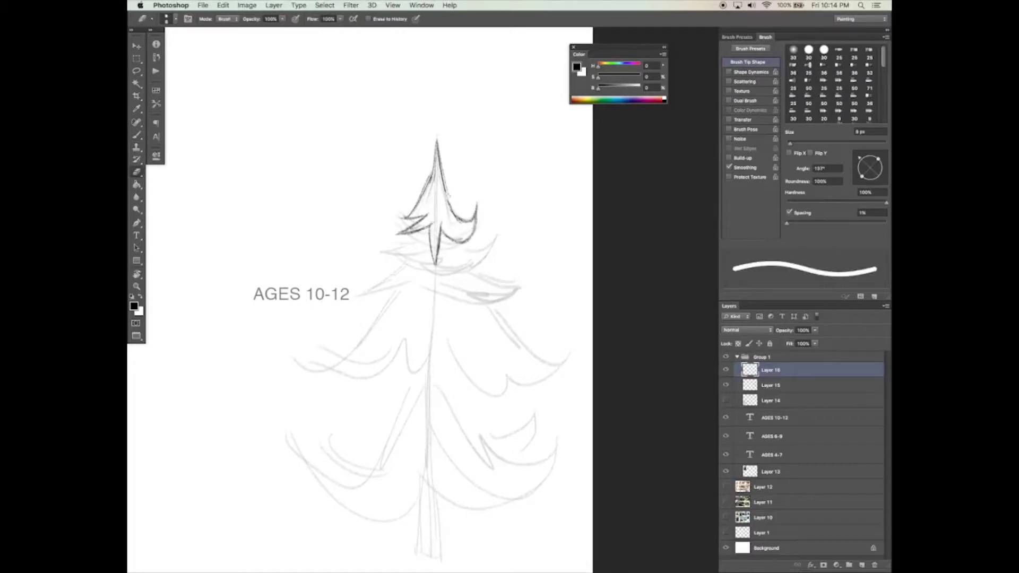
left_click_drag(446, 192, 452, 204)
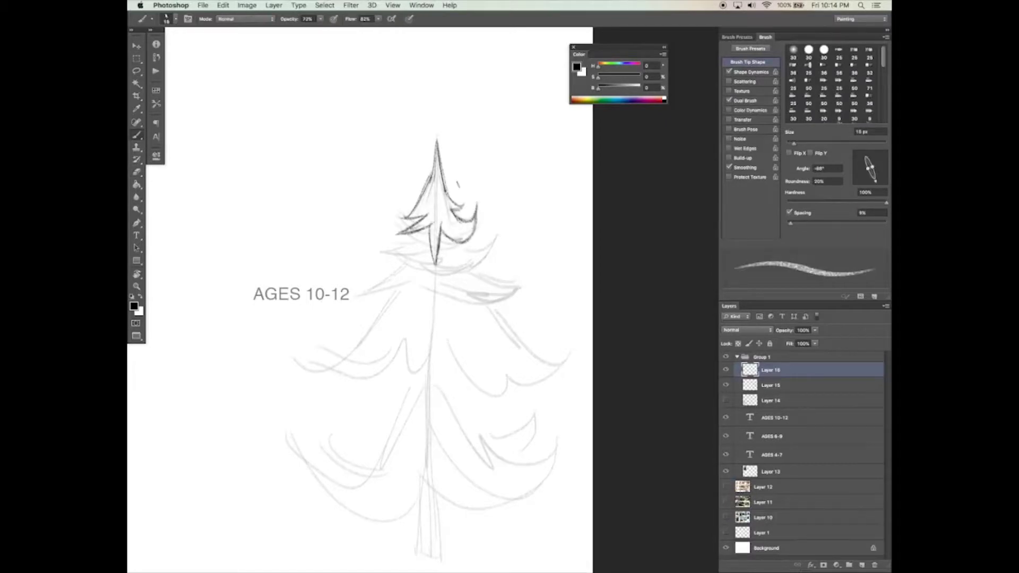
- Darken the upper tier's left branch curves and a right branch, erasing faint strokes beneath
key("e")
key("b")
left_click_drag(427, 181, 402, 202)
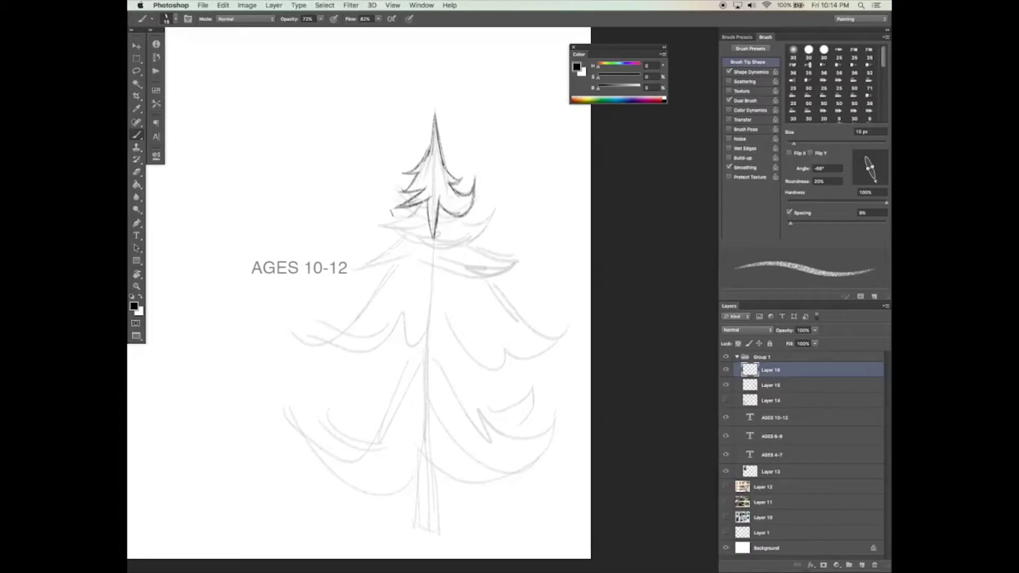
left_click_drag(377, 197, 419, 238)
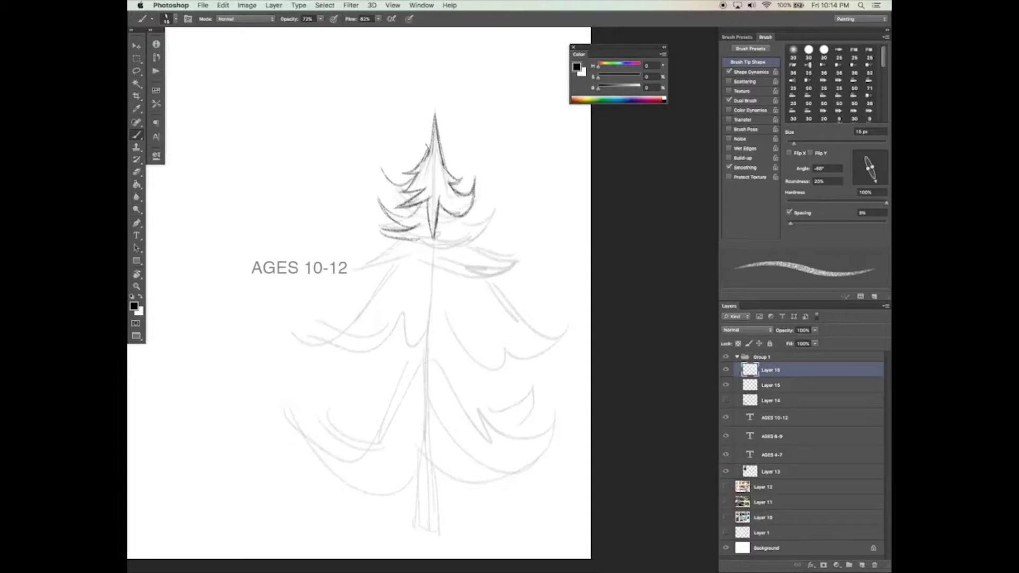
key("ctrl+z")
left_click_drag(379, 203, 419, 215)
left_click_drag(493, 191, 463, 219)
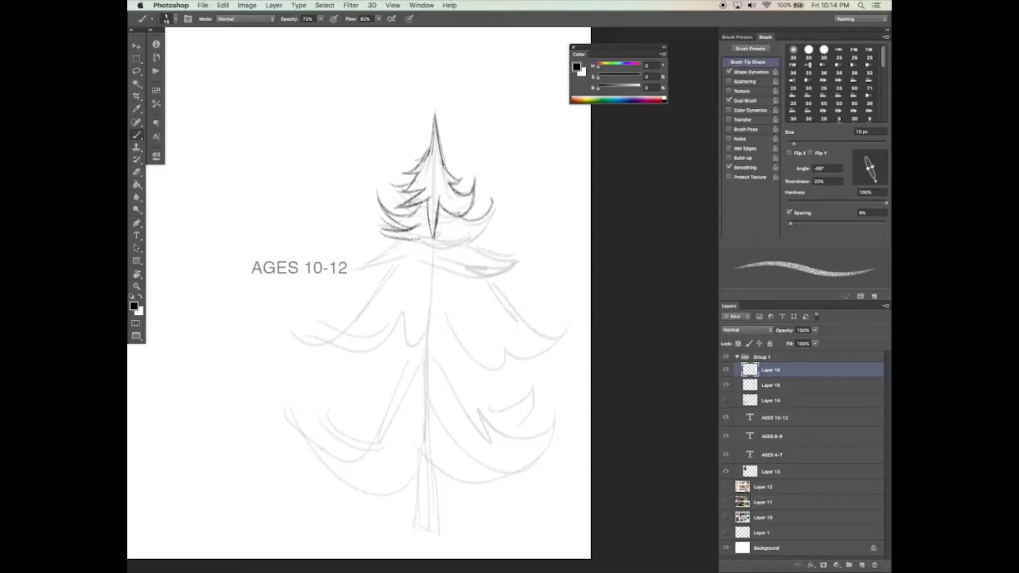
key("e")
left_click_drag(411, 239, 375, 232)
key("b")
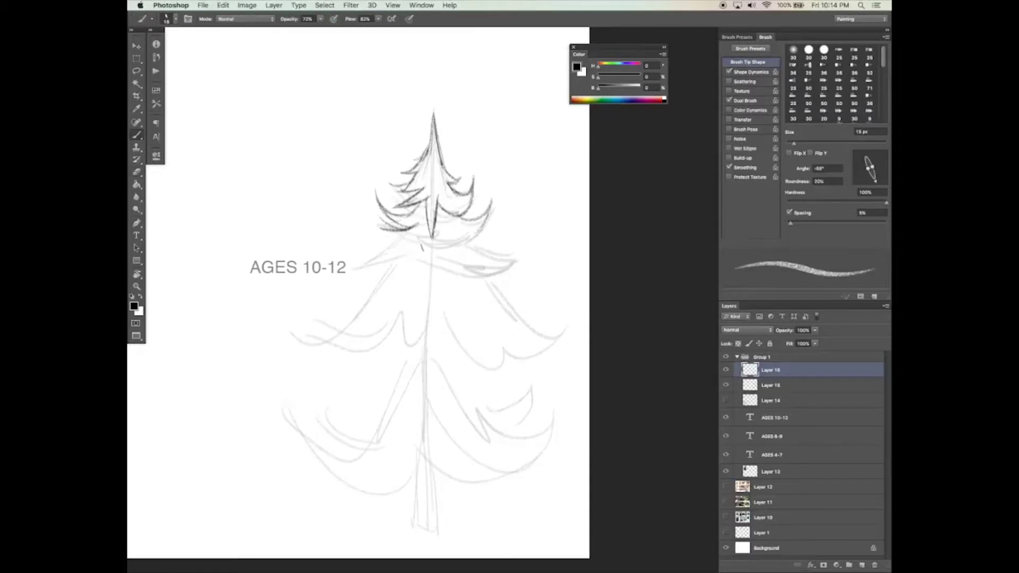
- Ink the lower-left branch bases and the next tiers' boughs with a re-angled brush tip
left_click_drag(865, 171, 855, 181)
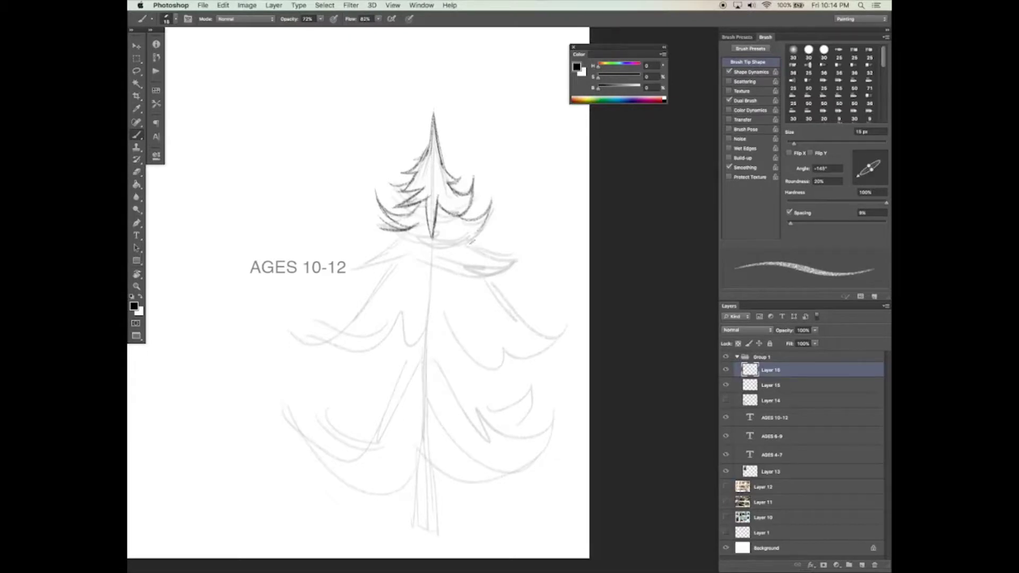
left_click_drag(496, 229, 406, 256)
mouse_move(468, 238)
left_mouse_down()
mouse_move(361, 268)
mouse_move(515, 256)
mouse_move(480, 279)
left_mouse_up()
left_click_drag(396, 261, 334, 329)
key("e")
left_click_drag(381, 274, 395, 261)
key("b")
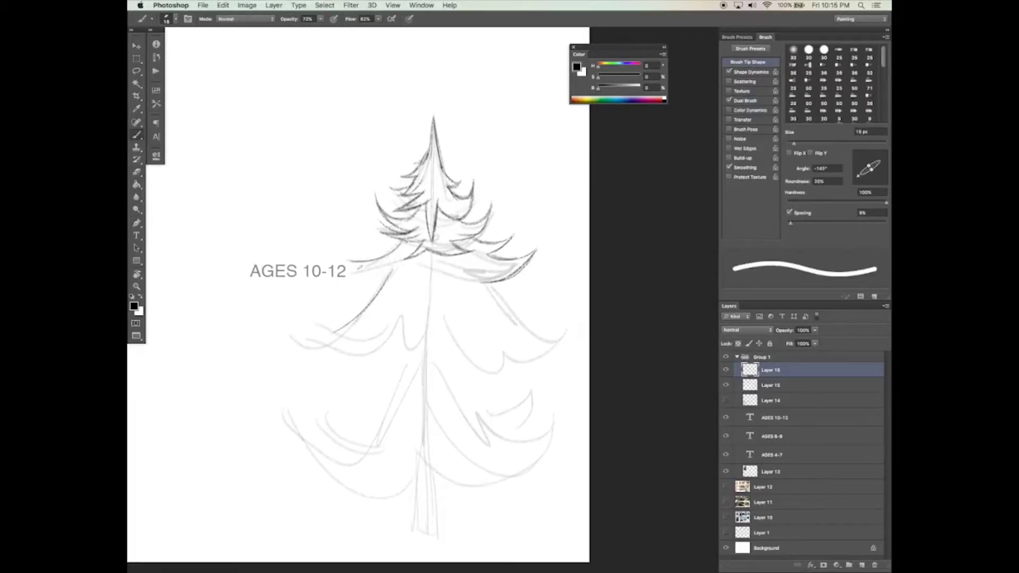
left_click_drag(383, 277, 330, 330)
left_click_drag(398, 308, 392, 345)
left_click_drag(436, 301, 563, 366)
left_click_drag(483, 281, 582, 321)
- Shade a dark section down the top of the trunk
key("e")
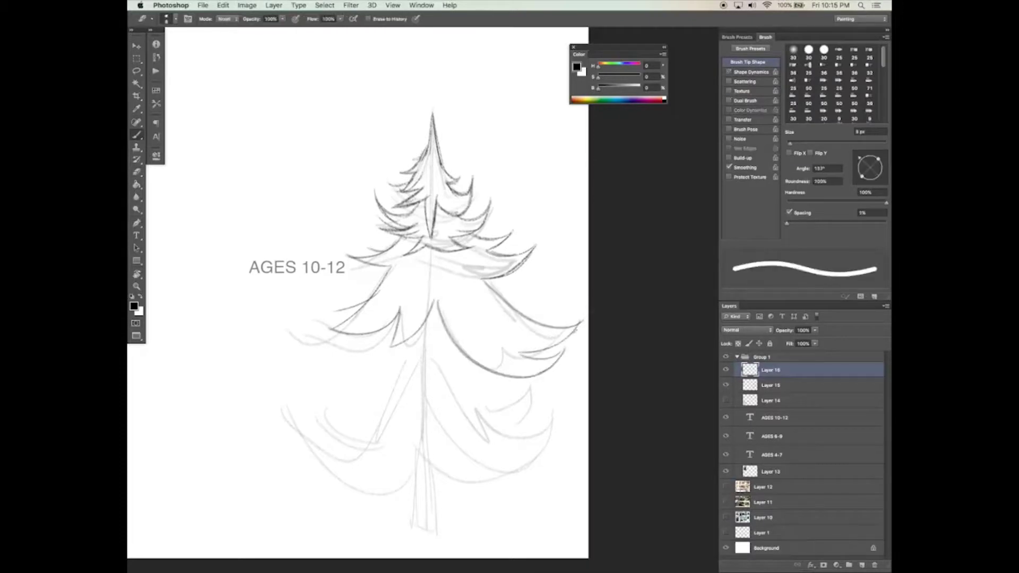
key("b")
left_click_drag(421, 325, 419, 358)
left_click_drag(429, 301, 422, 357)
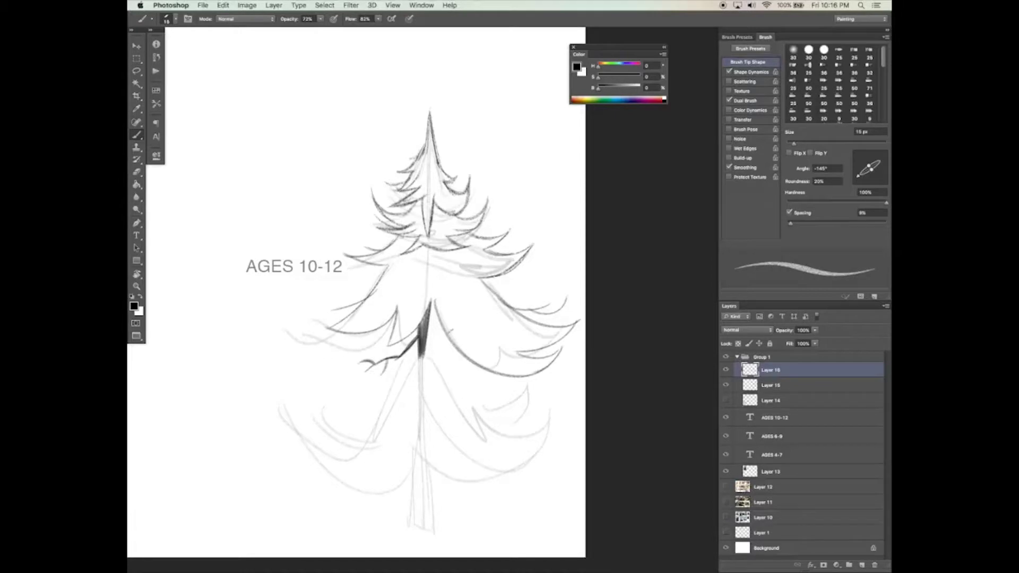
- Ink branches off the trunk and the lower-left boughs, and darken the upper trunk
mouse_move(427, 345)
left_mouse_down()
mouse_move(459, 369)
mouse_move(555, 308)
left_mouse_up()
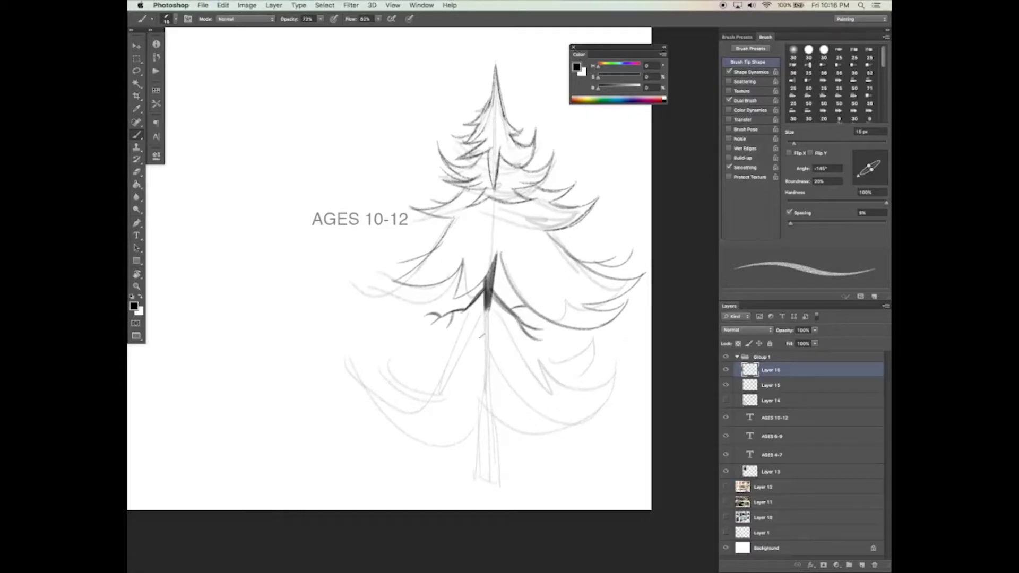
mouse_move(469, 318)
left_mouse_down()
mouse_move(443, 371)
mouse_move(363, 345)
left_mouse_up()
left_click_drag(455, 344, 362, 349)
key("e")
key("b")
mouse_move(480, 328)
left_mouse_down()
mouse_move(473, 381)
mouse_move(488, 409)
mouse_move(509, 324)
left_mouse_up()
key("e")
key("b")
- Ink the drooping lower-right, lower-left and lower-centre boughs in dark strokes
left_click_drag(552, 371, 584, 387)
left_click_drag(605, 352, 588, 414)
left_click_drag(528, 343, 578, 374)
left_click_drag(579, 340, 567, 387)
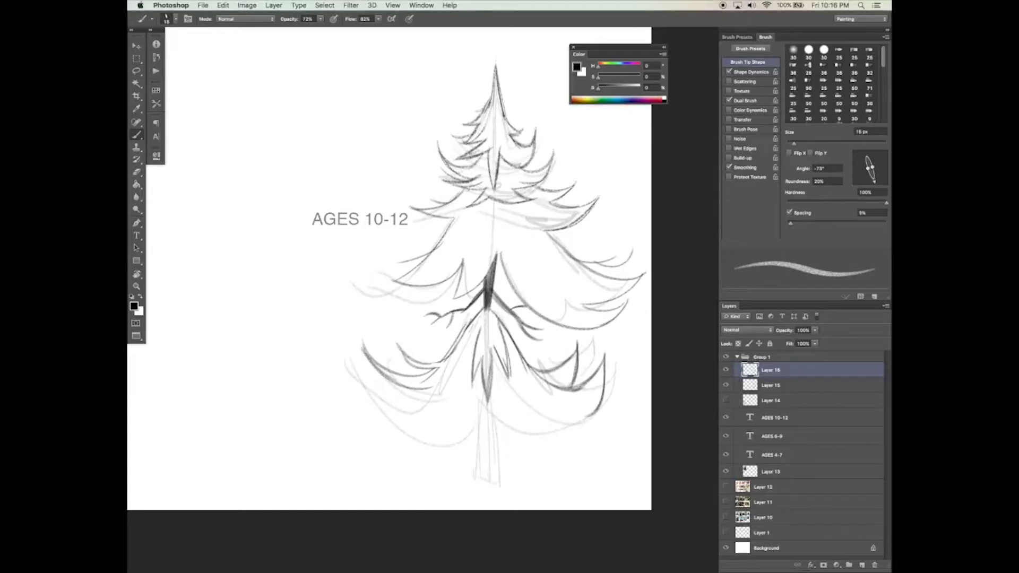
key("e")
key("b")
left_click_drag(488, 425, 605, 405)
mouse_move(874, 182)
left_mouse_down()
mouse_move(849, 177)
mouse_move(883, 170)
left_mouse_up()
mouse_move(346, 356)
left_mouse_down()
mouse_move(429, 392)
mouse_move(465, 439)
left_mouse_up()
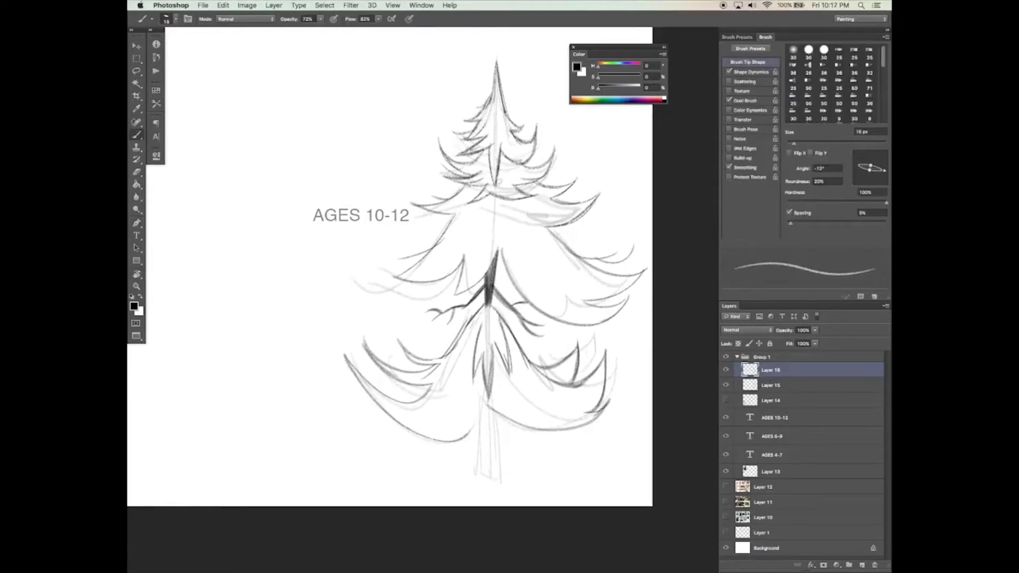
left_click_drag(882, 171, 863, 177)
mouse_move(445, 397)
left_mouse_down()
mouse_move(486, 437)
mouse_move(509, 366)
left_mouse_up()
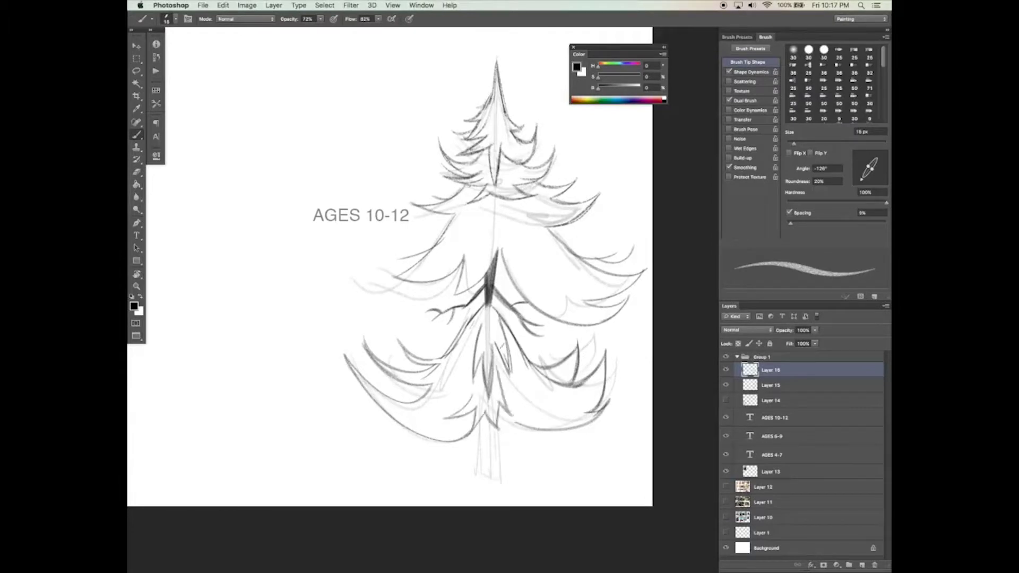
- Outline the tree trunk and fill it with dark hatching
mouse_move(485, 417)
left_mouse_down()
mouse_move(478, 483)
mouse_move(504, 484)
left_mouse_up()
left_click_drag(478, 482, 504, 484)
mouse_move(492, 416)
left_mouse_down()
mouse_move(486, 452)
mouse_move(503, 480)
mouse_move(480, 478)
left_mouse_up()
left_click_drag(482, 442, 483, 485)
left_click_drag(487, 468, 479, 485)
mouse_move(496, 447)
left_mouse_down()
mouse_move(490, 487)
mouse_move(499, 486)
mouse_move(482, 481)
left_mouse_up()
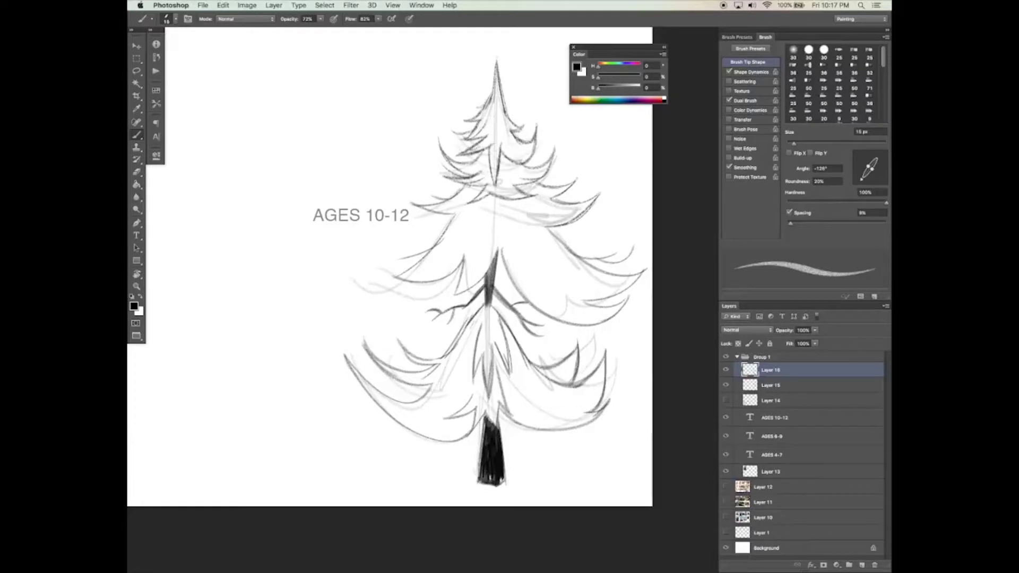
- Narrow and clean up the trunk's edges, then repaint its upper part darker
key("e")
mouse_move(501, 434)
left_mouse_down()
mouse_move(503, 486)
mouse_move(495, 463)
left_mouse_up()
left_click_drag(480, 420, 477, 484)
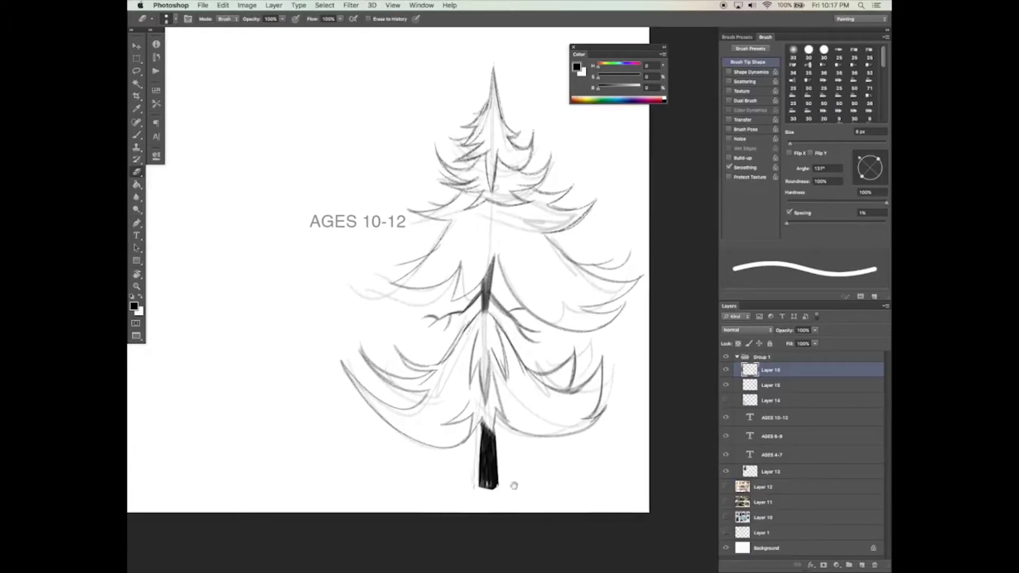
key("b")
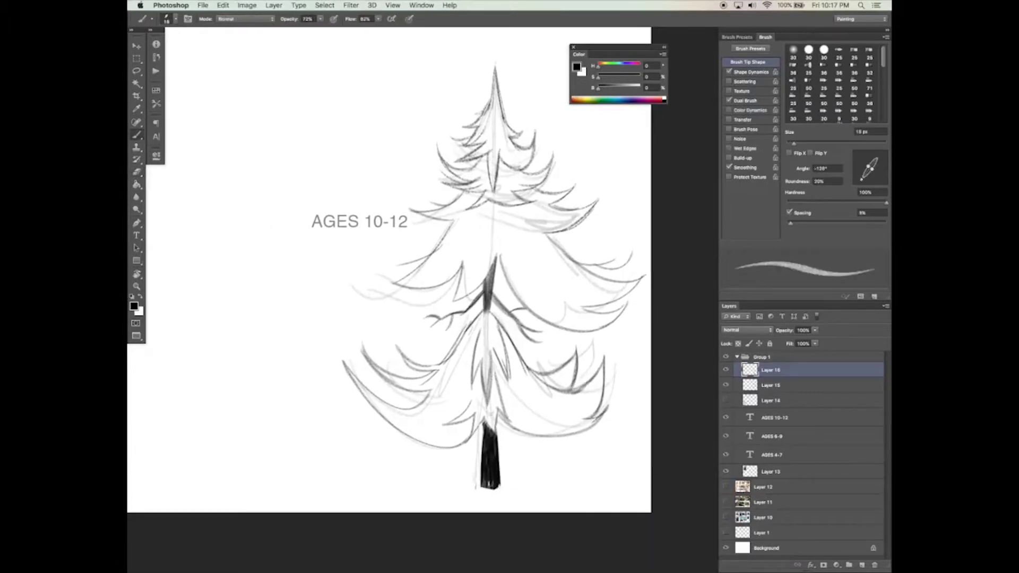
key("e")
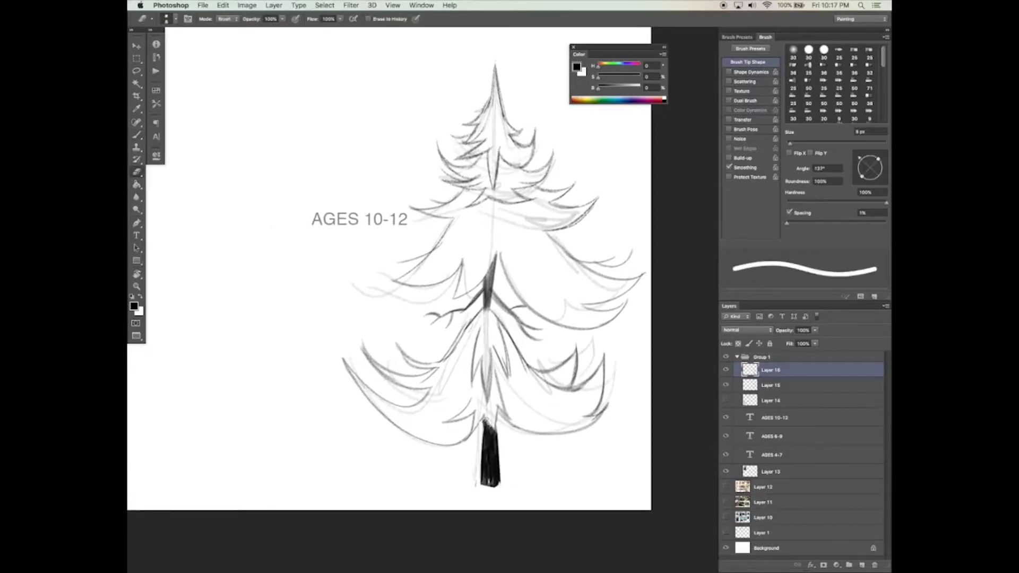
key("b")
key("e")
left_click_drag(485, 418, 481, 457)
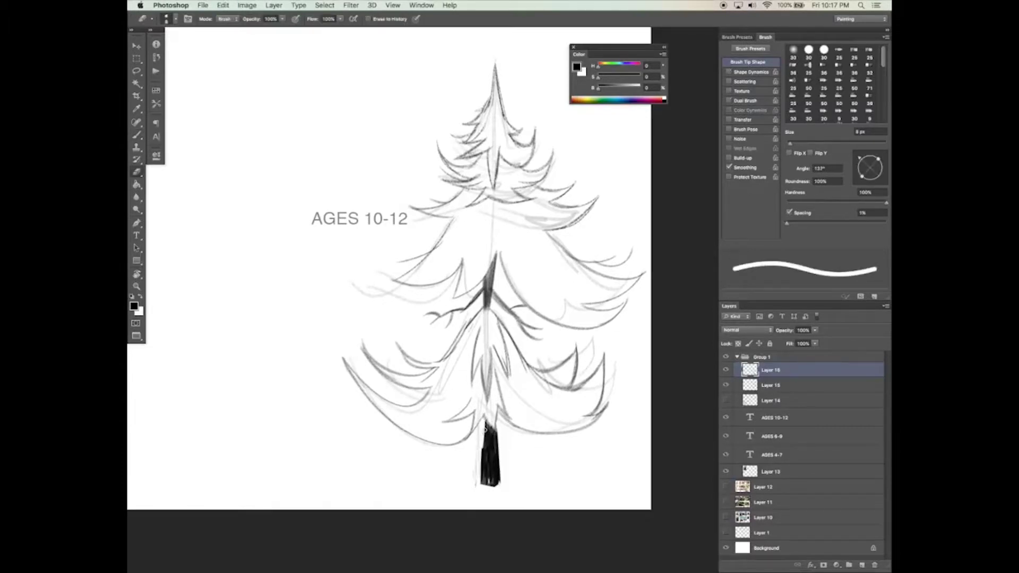
key("b")
left_click_drag(484, 417, 484, 449)
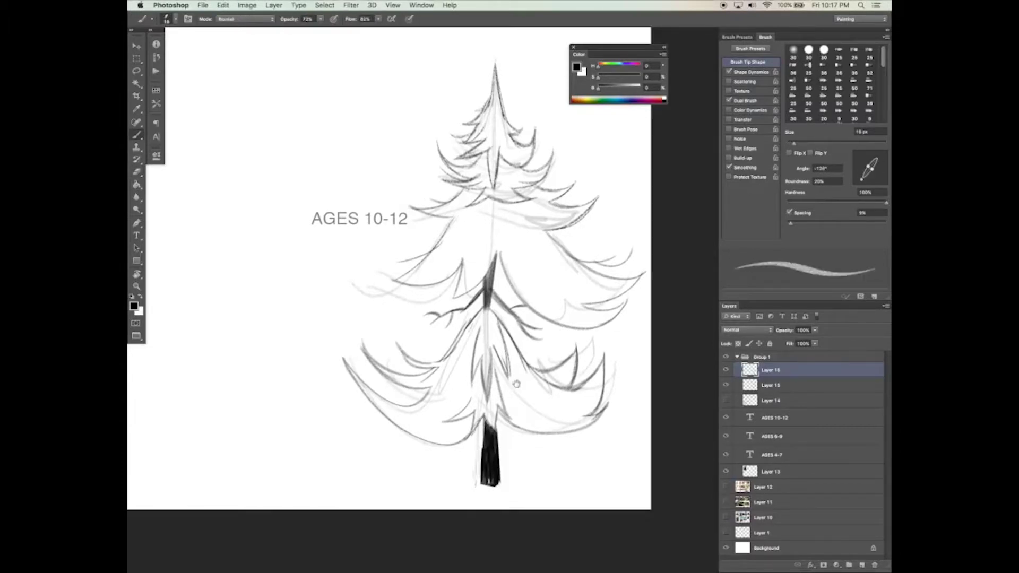
- Add a short branch stroke on the upper tier
left_click_drag(516, 383, 504, 391)
key("e")
key("b")
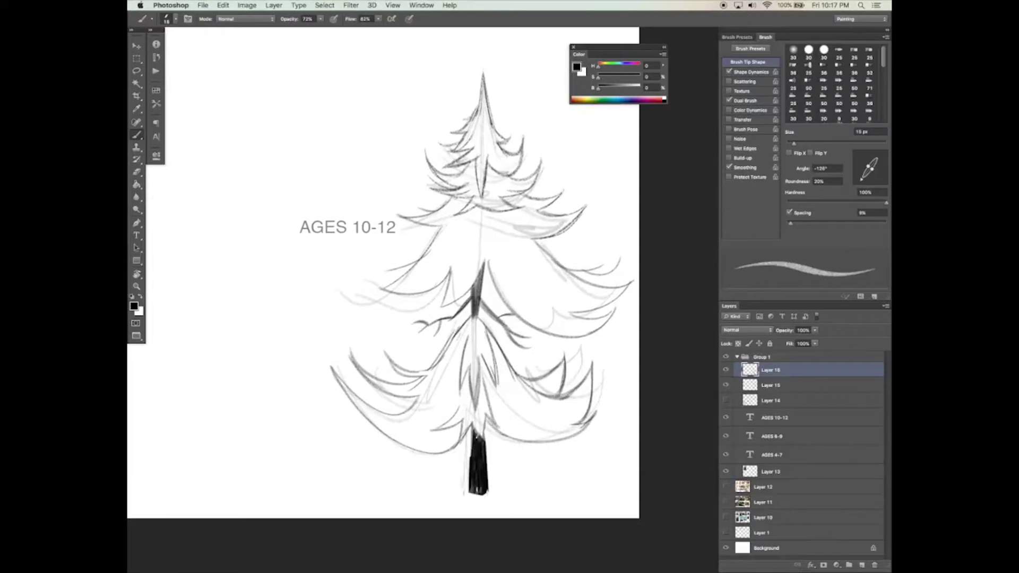
key("e")
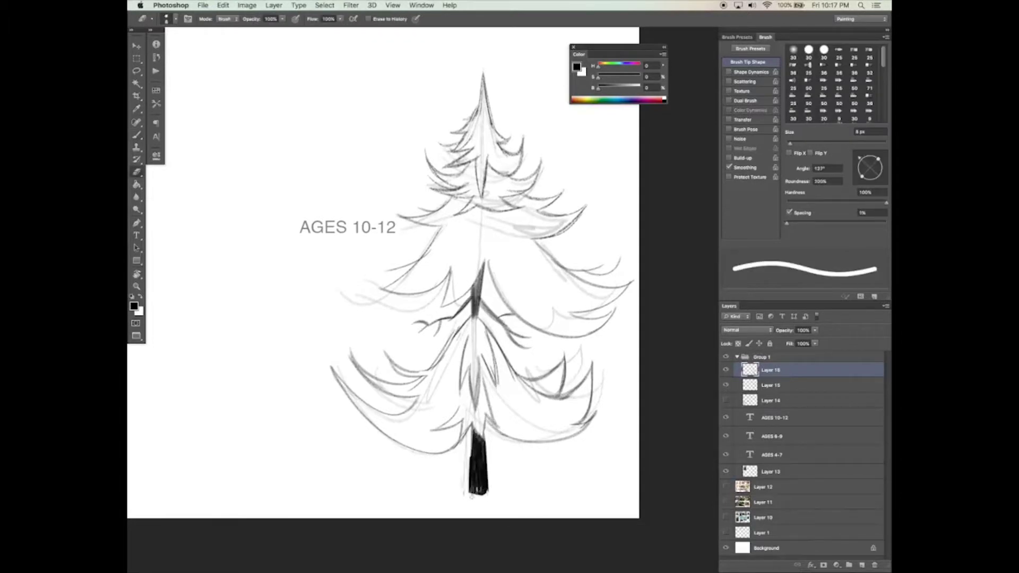
left_click_drag(481, 504, 480, 500)
key("b")
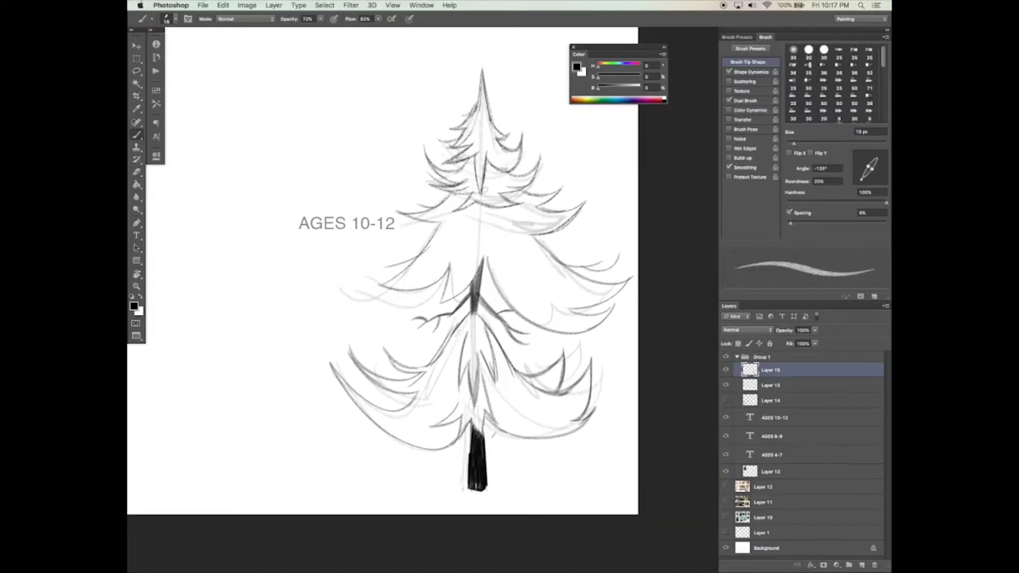
left_click_drag(567, 391, 564, 393)
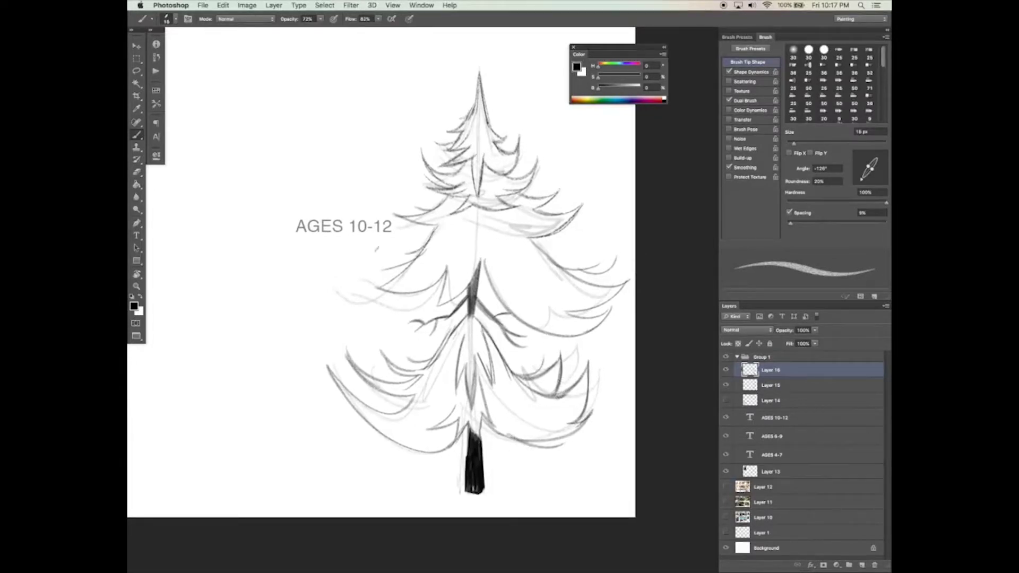
left_click_drag(470, 219, 458, 238)
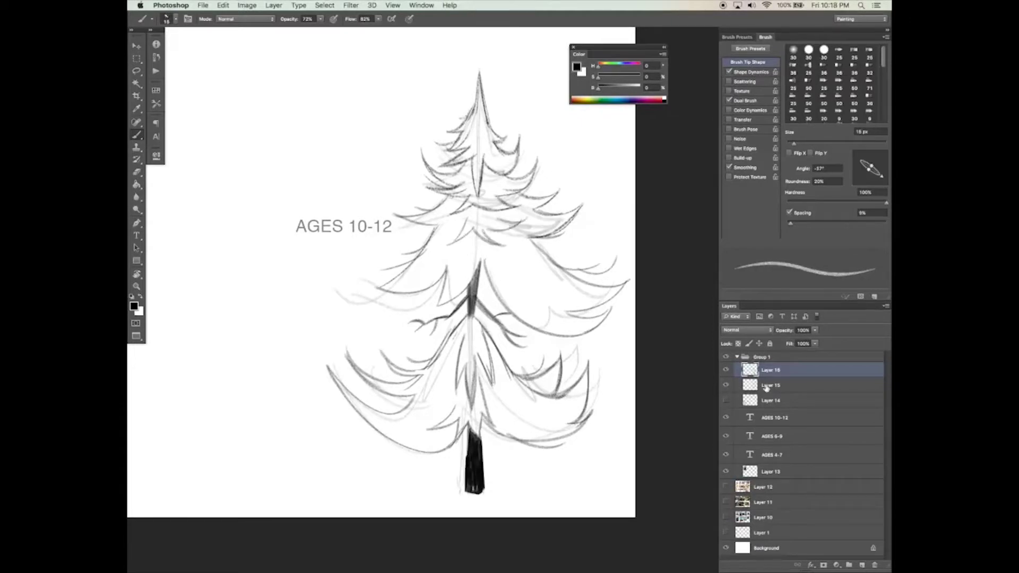
- Remove the faint guide sketch layer (Layer 15) and zoom out to see the whole page
key("z")
left_click(592, 400, "alt")
left_click_drag(592, 400, 640, 408)
key("b")
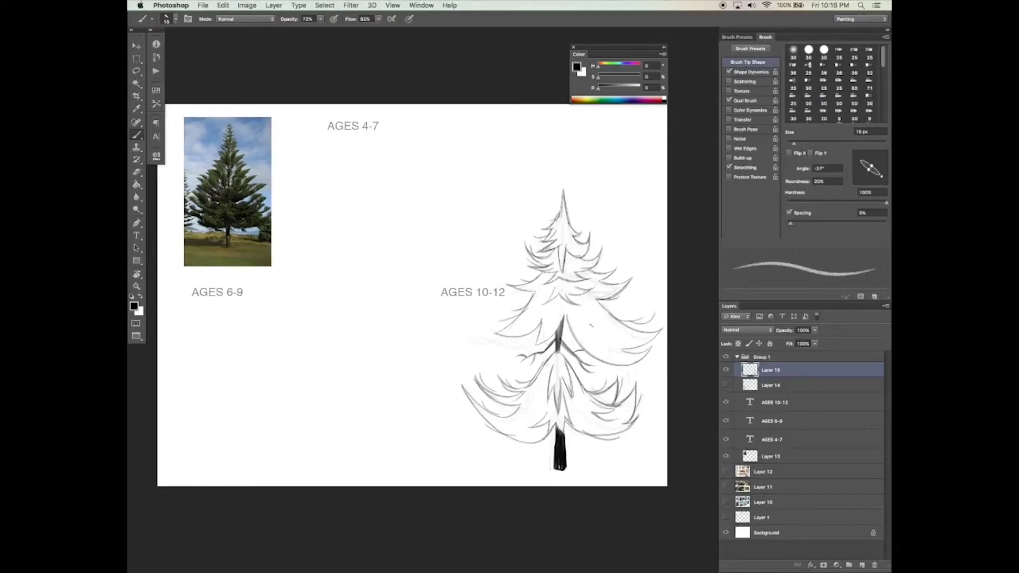
- Show the earlier AGES 4-7 and 6-9 sketches on Layer 14 and make that layer active
left_click_drag(689, 368, 700, 345)
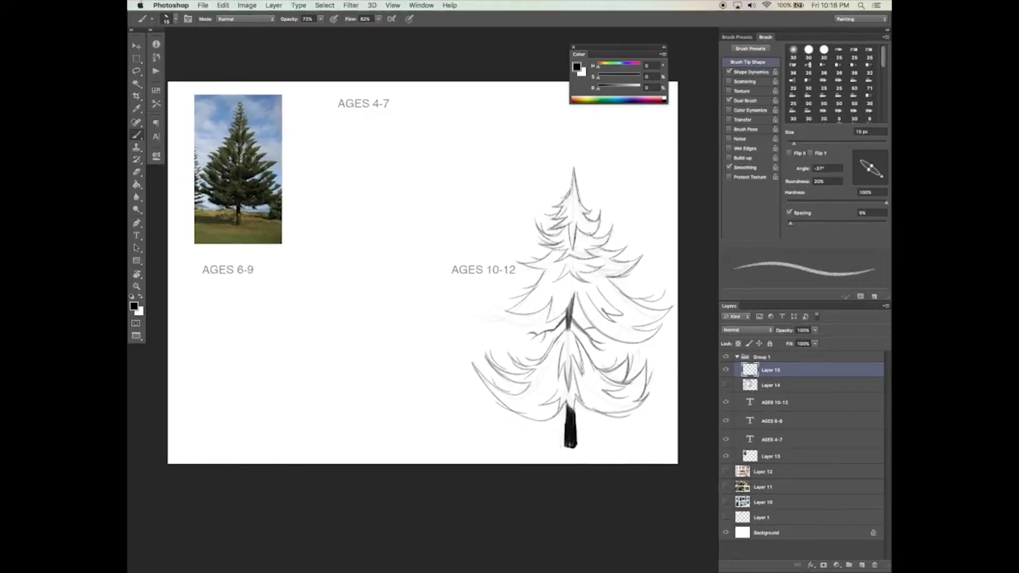
left_click(726, 385)
key("ctrl+t")
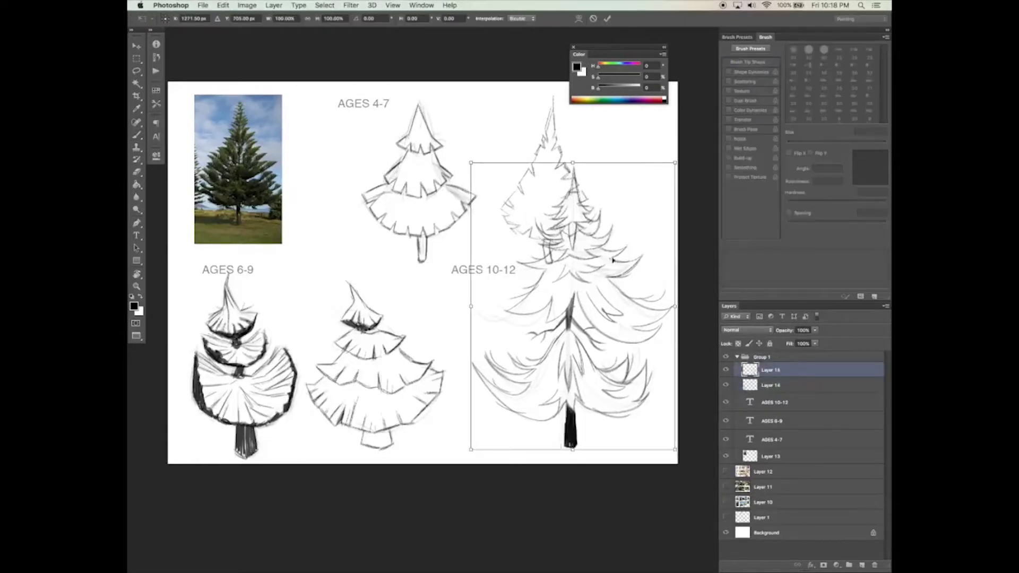
key("Return")
key("b")
left_click(782, 385)
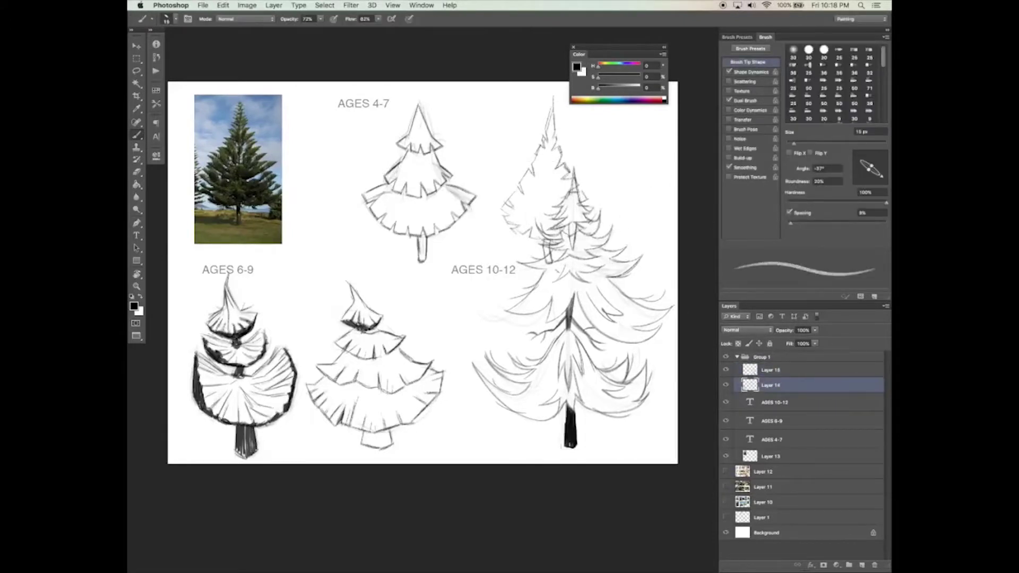
- Lasso the sketch overlapping the 10-12 pine, move it left, and add a new layer
key("l")
left_click_drag(480, 82, 602, 143)
key("v")
left_click_drag(601, 240, 530, 240)
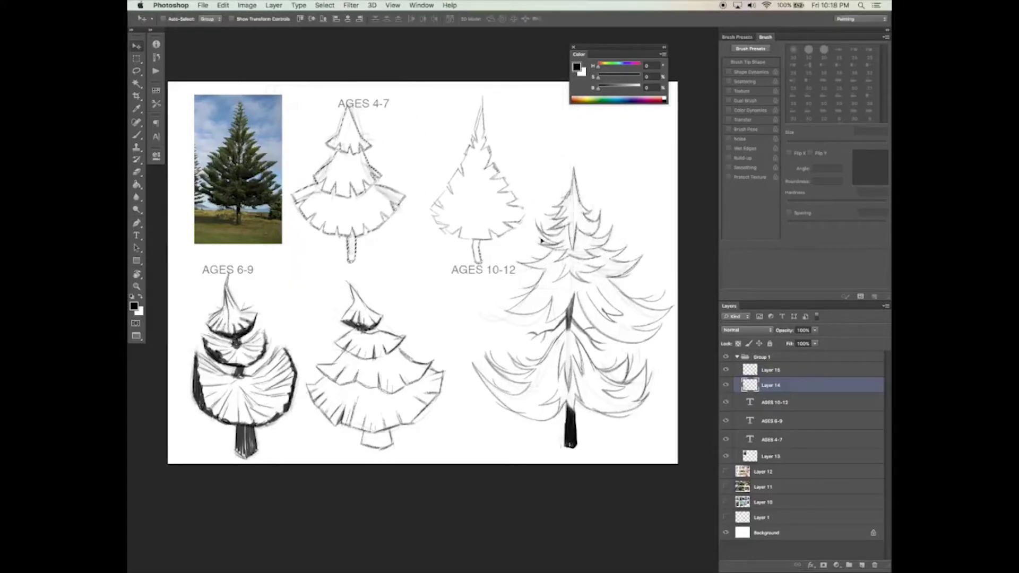
left_click(793, 371)
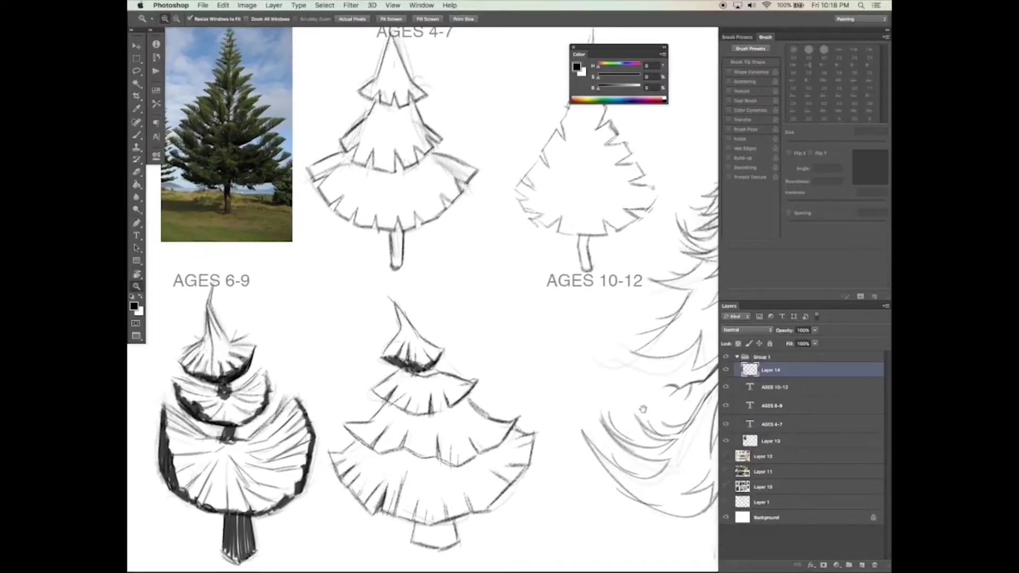
left_click(861, 566)
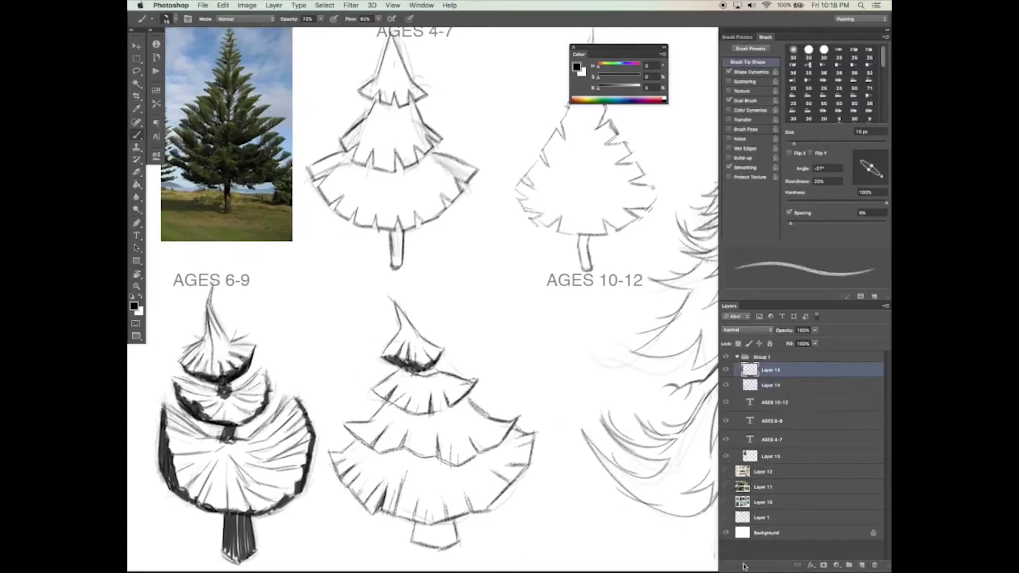
- Set the brush to 100% roundness with a Dual Brush texture at 35 px
left_click_drag(871, 165, 878, 157)
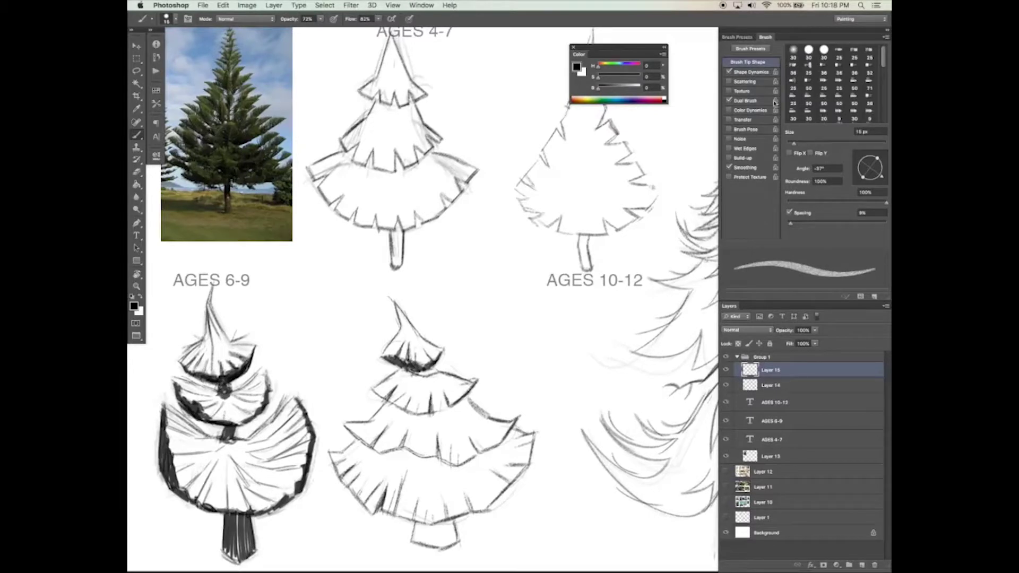
left_click(746, 100)
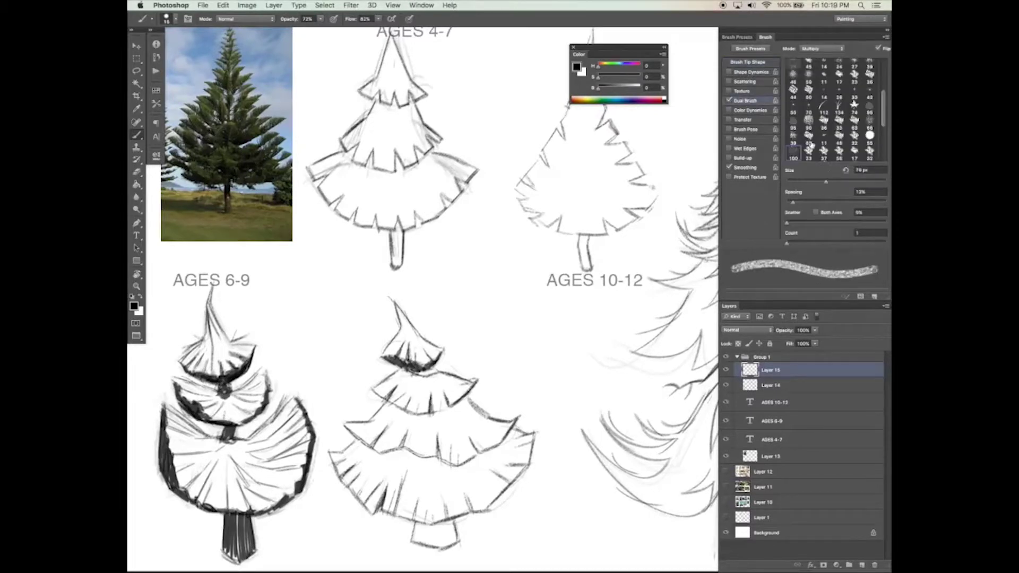
left_click(748, 62)
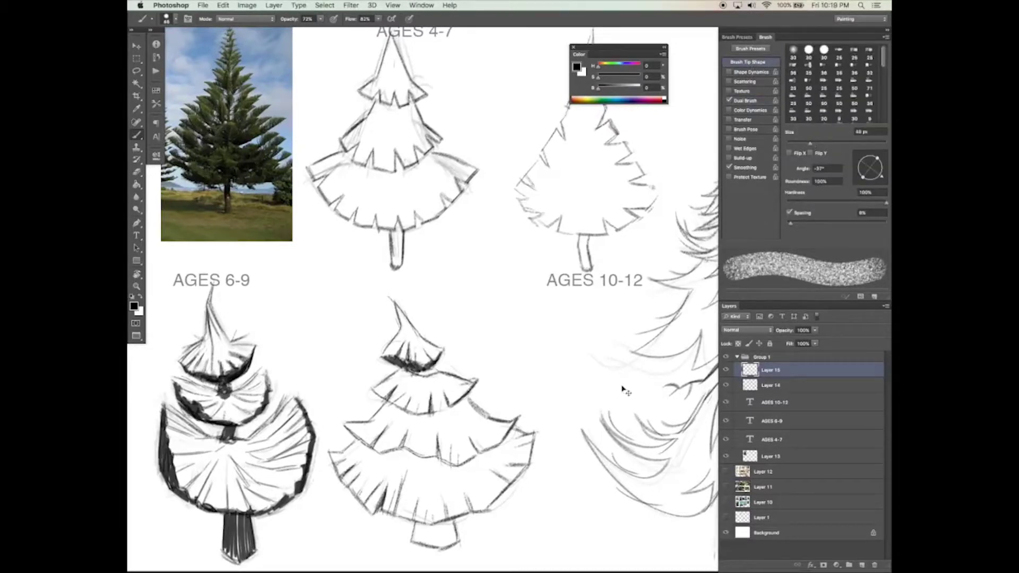
left_click_drag(810, 143, 803, 144)
left_click_drag(582, 357, 587, 380)
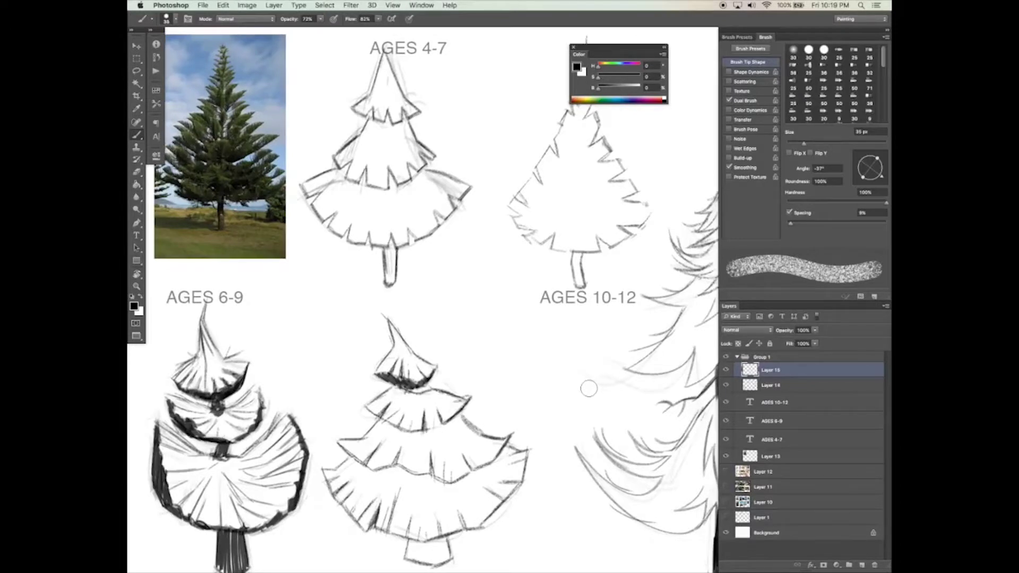
- Put the new empty layer into its own group inside Group 1
left_click_drag(588, 390, 603, 393)
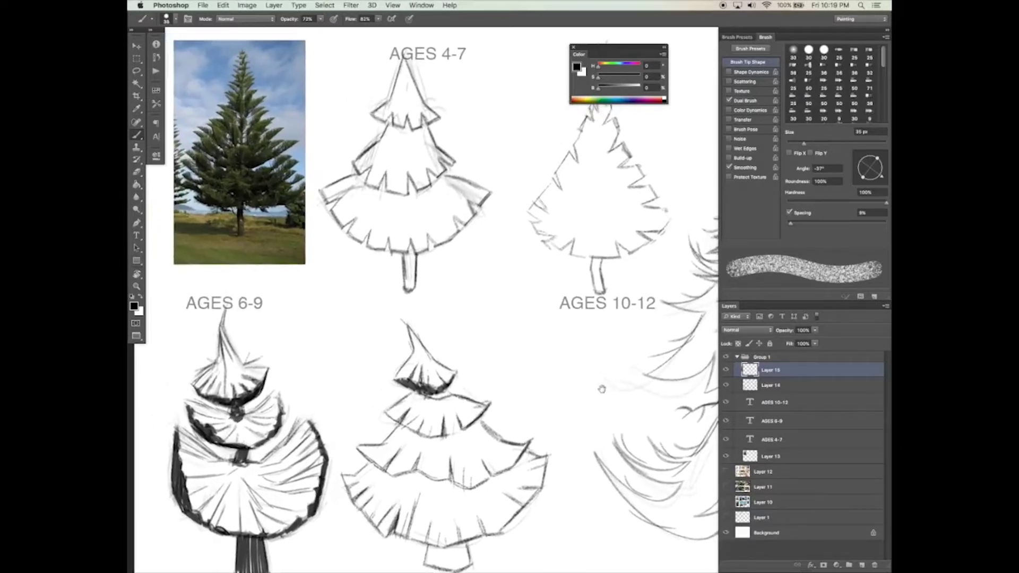
left_click(748, 330)
left_click(752, 331)
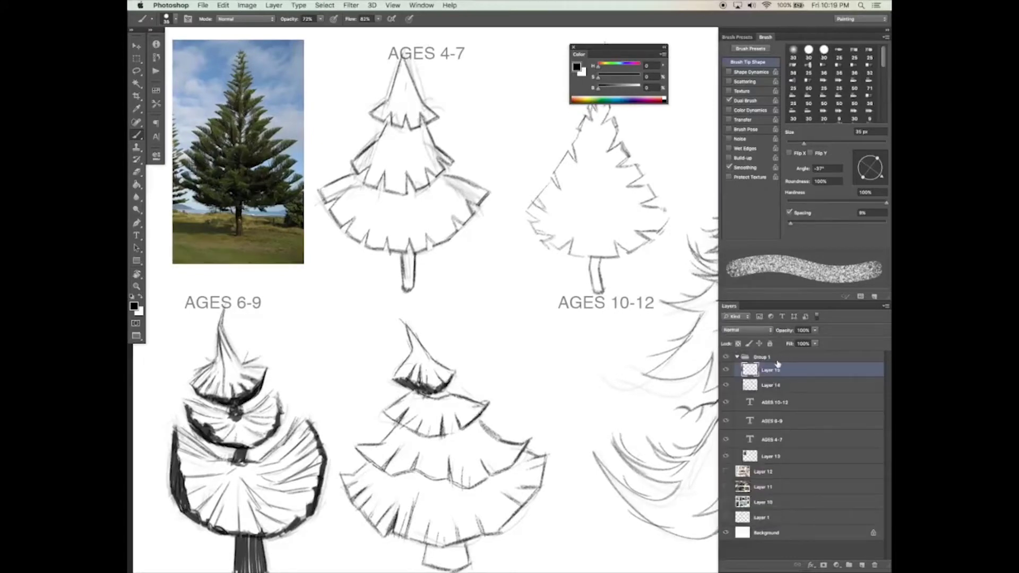
key("super+g")
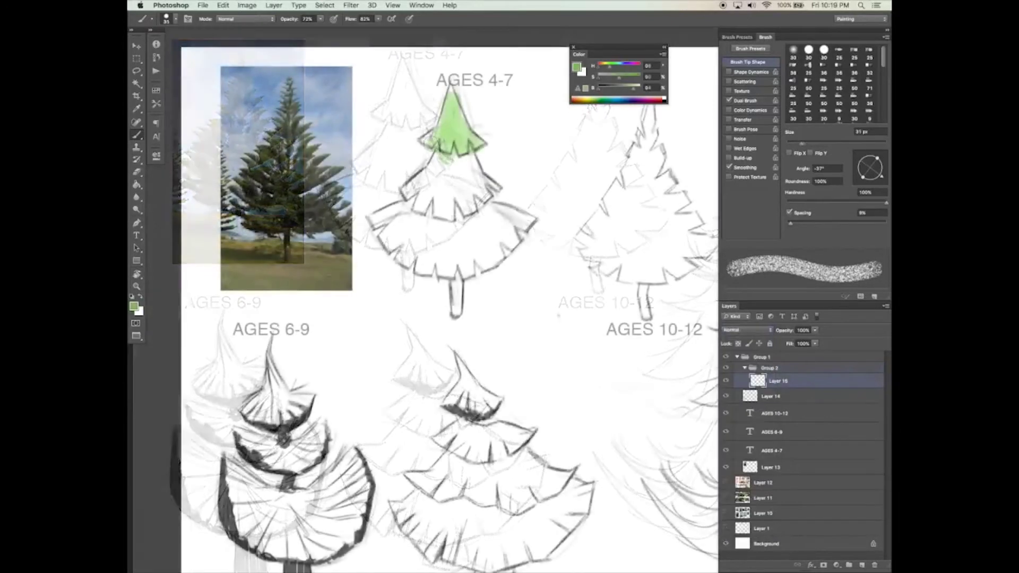
- Paint the AGES 4-7 tree's top tiers in light and mid green at full opacity and flow
left_click_drag(447, 90, 461, 127)
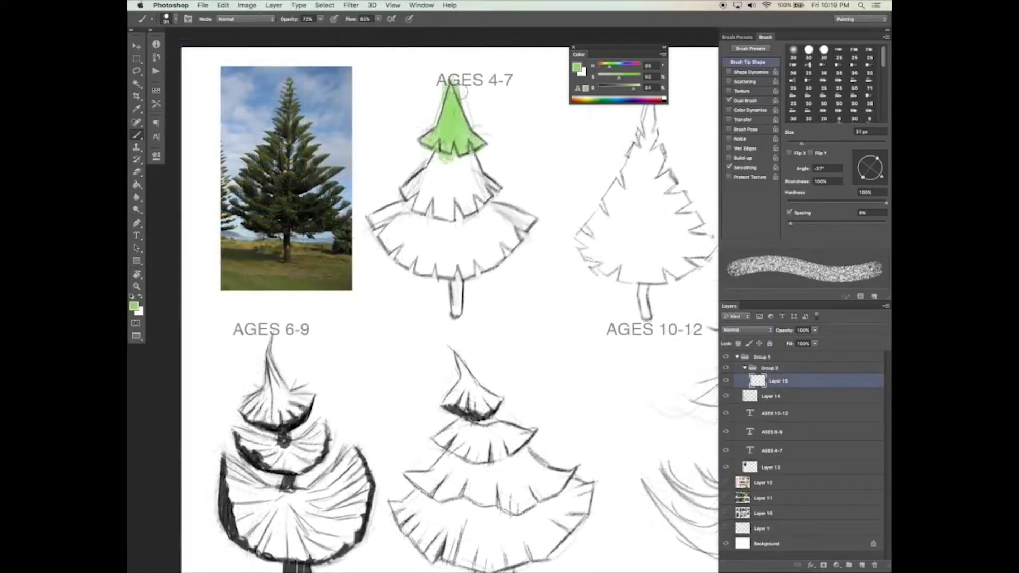
key("e")
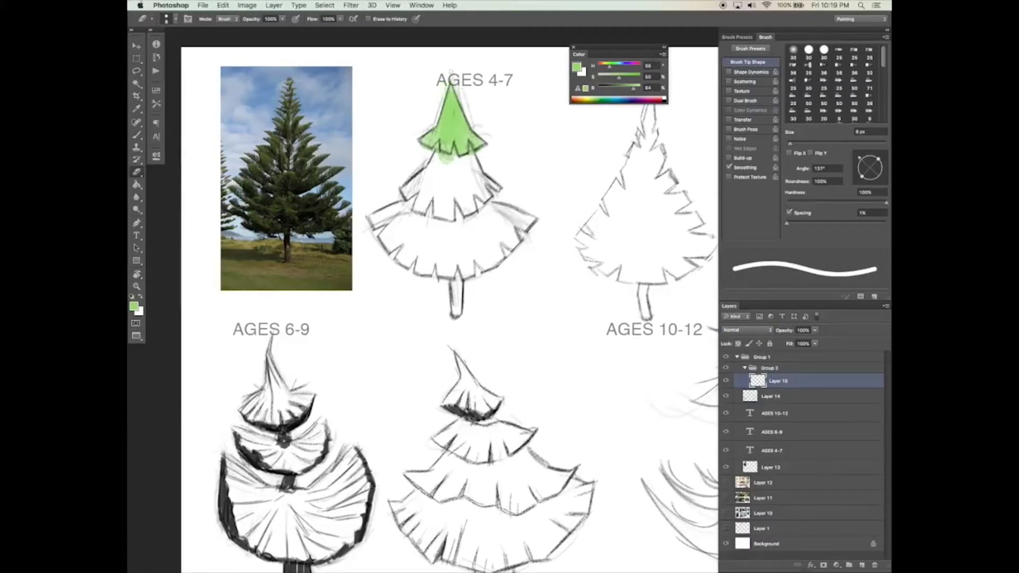
key("b")
left_click_drag(627, 90, 621, 89)
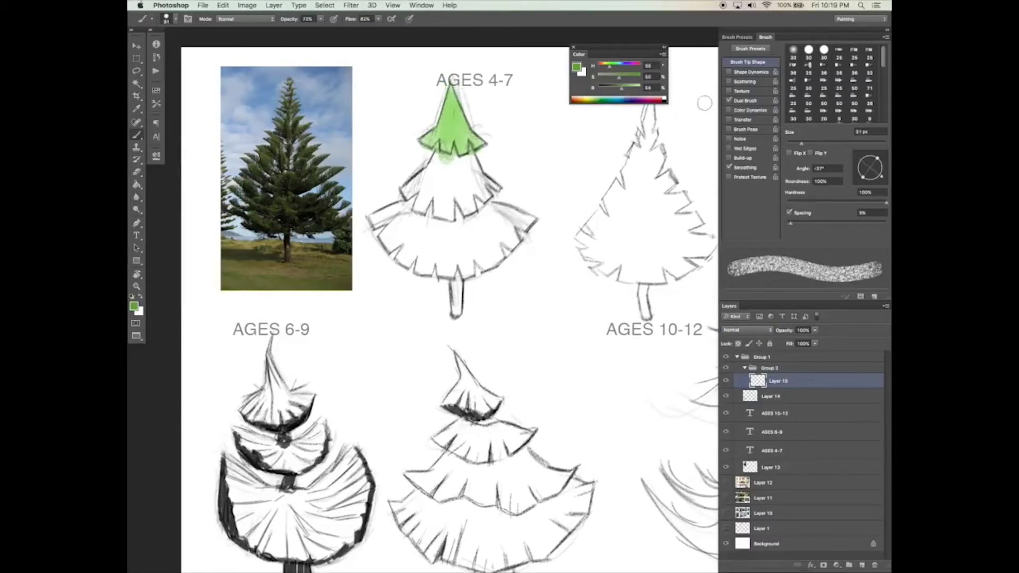
mouse_move(879, 168)
left_mouse_down()
mouse_move(867, 166)
mouse_move(866, 183)
left_mouse_up()
left_click_drag(438, 144, 429, 177)
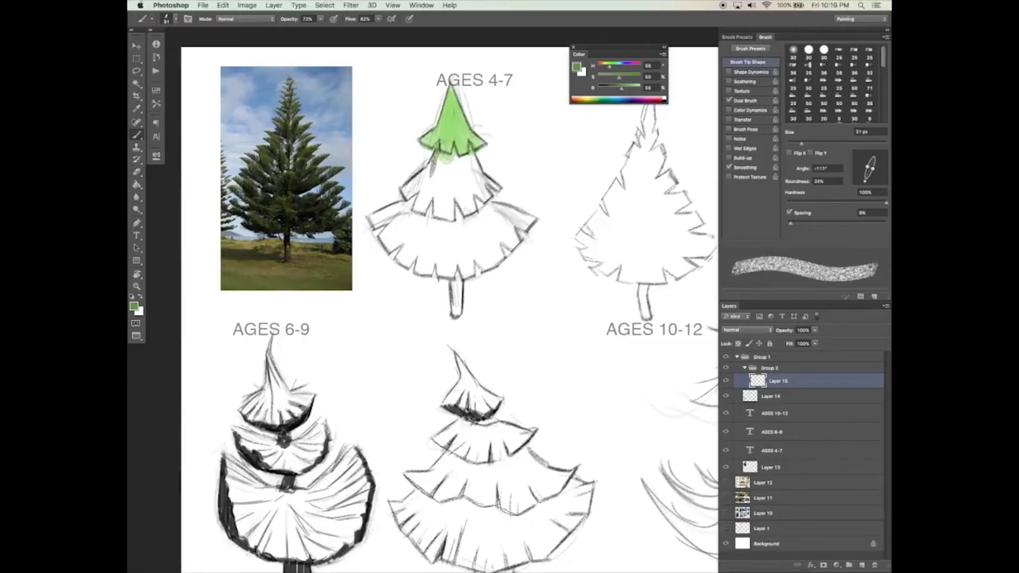
mouse_move(320, 19)
left_mouse_down()
mouse_move(337, 30)
mouse_move(399, 30)
left_mouse_up()
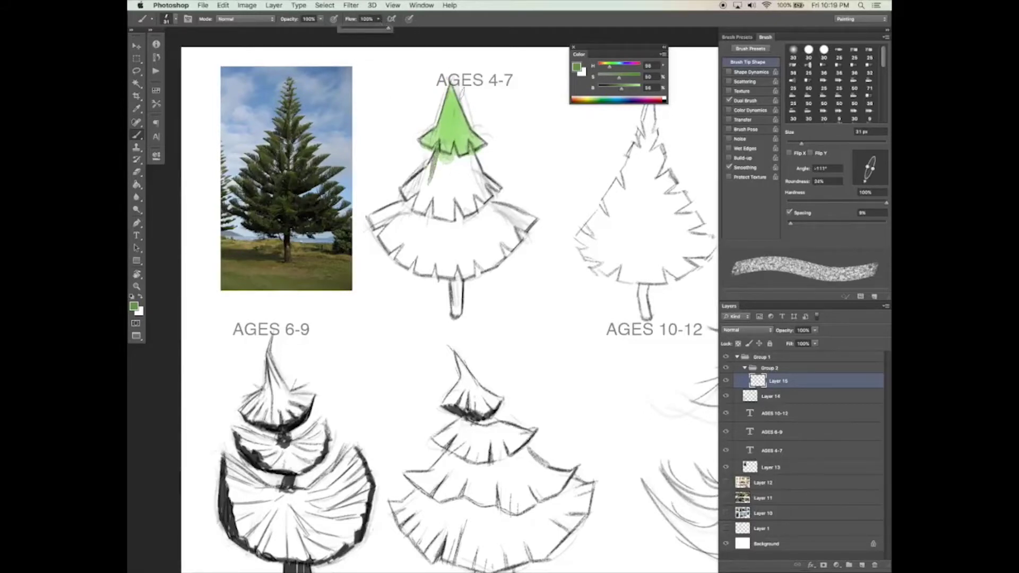
mouse_move(432, 179)
left_mouse_down()
mouse_move(457, 147)
mouse_move(476, 153)
mouse_move(438, 181)
mouse_move(405, 183)
mouse_move(410, 214)
mouse_move(419, 216)
left_mouse_up()
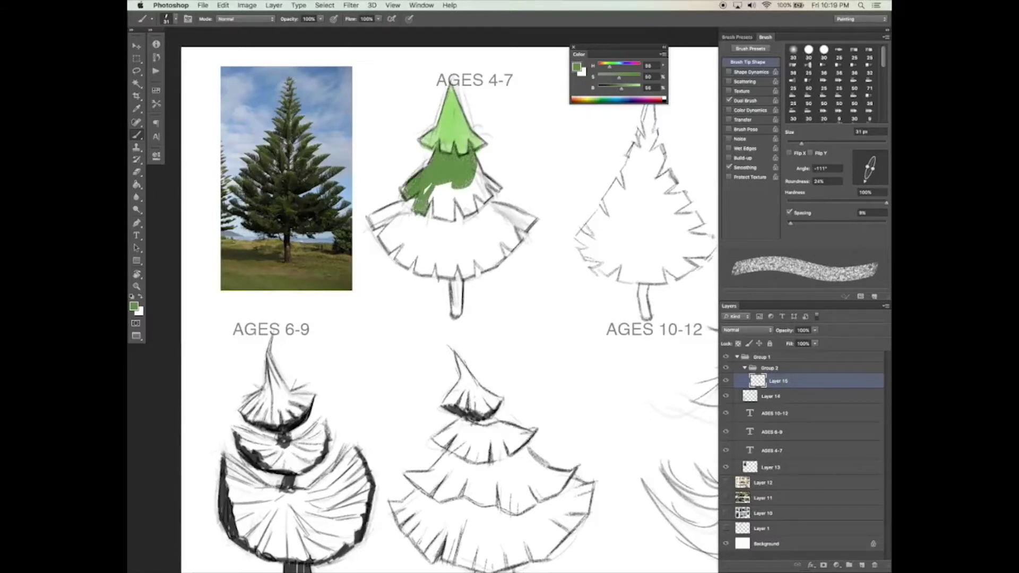
mouse_move(439, 190)
left_mouse_down()
mouse_move(437, 221)
mouse_move(450, 185)
mouse_move(477, 178)
mouse_move(458, 216)
mouse_move(472, 214)
mouse_move(481, 189)
mouse_move(503, 173)
left_mouse_up()
- Paint darker green across the left of the tree's bottom tier
key("e")
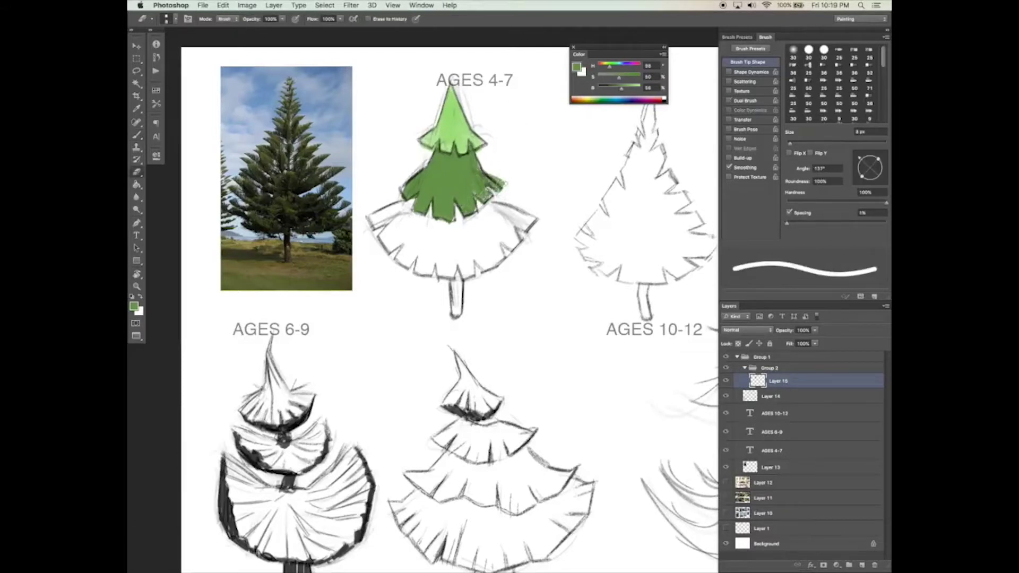
key("b")
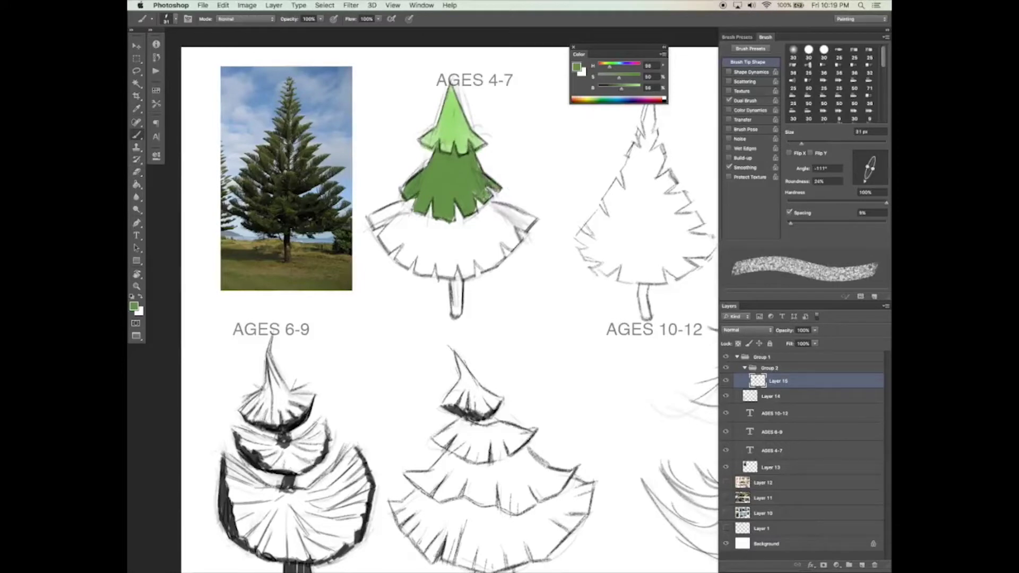
left_click_drag(621, 88, 612, 90)
left_click_drag(875, 169, 858, 182)
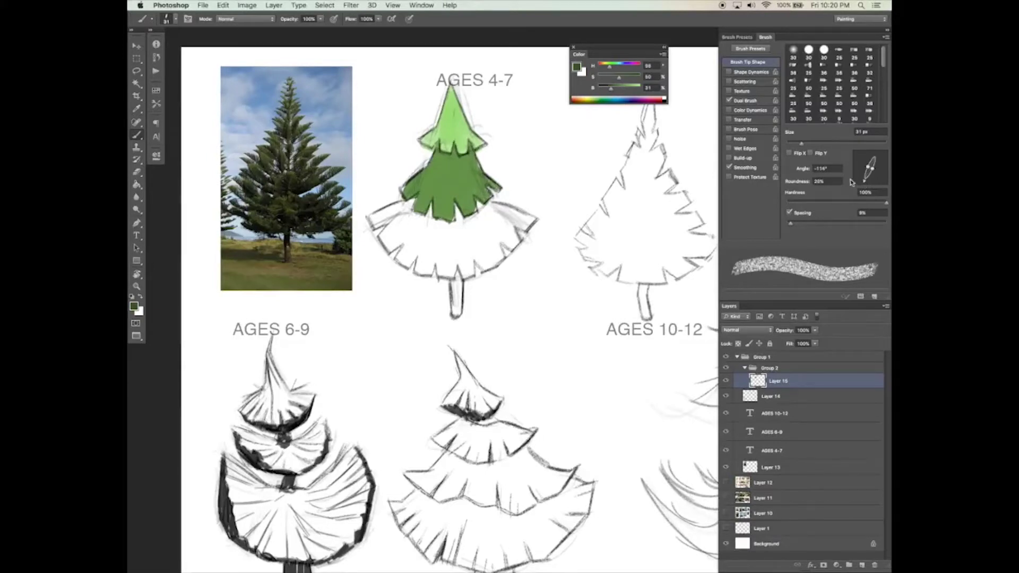
left_click_drag(432, 204, 419, 244)
mouse_move(413, 199)
left_mouse_down()
mouse_move(404, 218)
mouse_move(371, 221)
mouse_move(382, 250)
mouse_move(419, 217)
mouse_move(395, 233)
mouse_move(459, 222)
mouse_move(457, 210)
mouse_move(488, 213)
left_mouse_up()
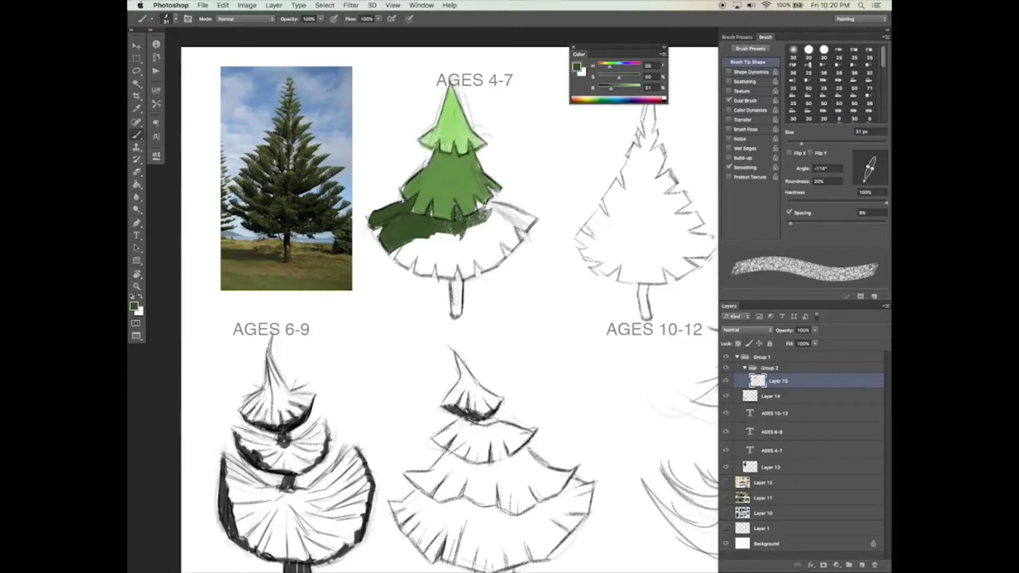
left_click(455, 206, "alt")
- Fill the bottom tier's gaps with dark green using a smaller brush
left_click(418, 224, "alt")
mouse_move(480, 212)
left_mouse_down()
mouse_move(451, 242)
mouse_move(403, 255)
mouse_move(435, 260)
mouse_move(439, 274)
mouse_move(456, 244)
mouse_move(514, 209)
mouse_move(496, 249)
mouse_move(495, 240)
left_mouse_up()
left_click_drag(803, 143, 798, 143)
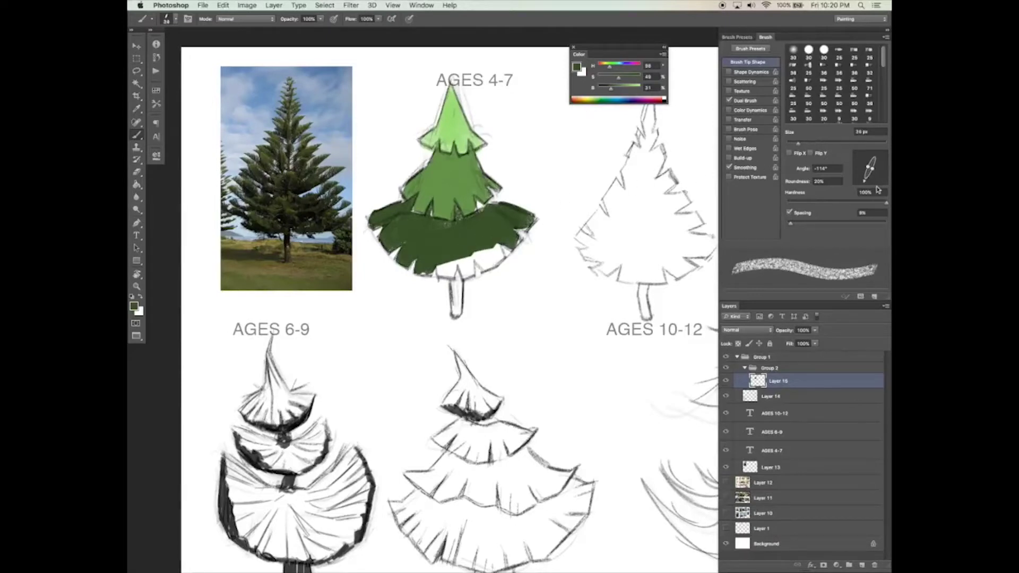
left_click_drag(875, 187, 869, 181)
mouse_move(437, 267)
left_mouse_down()
mouse_move(461, 279)
mouse_move(475, 268)
mouse_move(472, 279)
mouse_move(490, 267)
mouse_move(498, 276)
mouse_move(503, 263)
left_mouse_up()
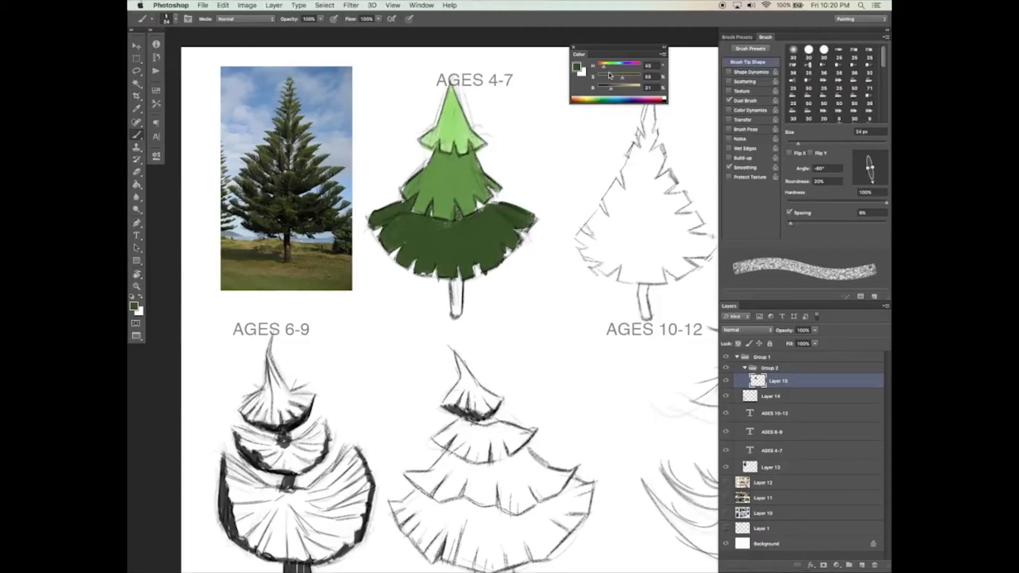
- Paint the AGES 4-7 trunk dark brown and add a new layer for the next tree
left_click_drag(614, 69, 600, 68)
left_click_drag(456, 281, 455, 318)
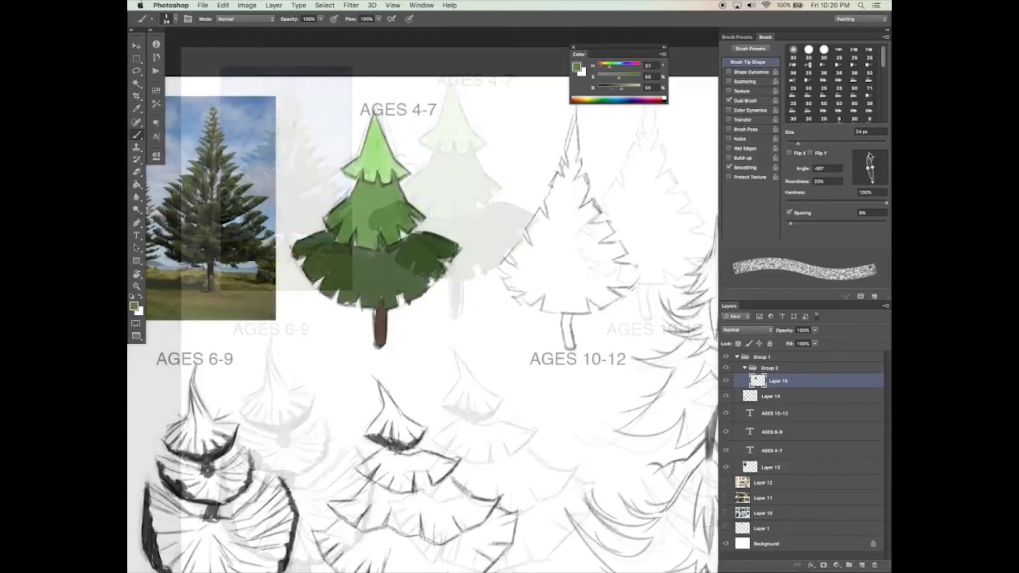
left_click_drag(869, 156, 880, 166)
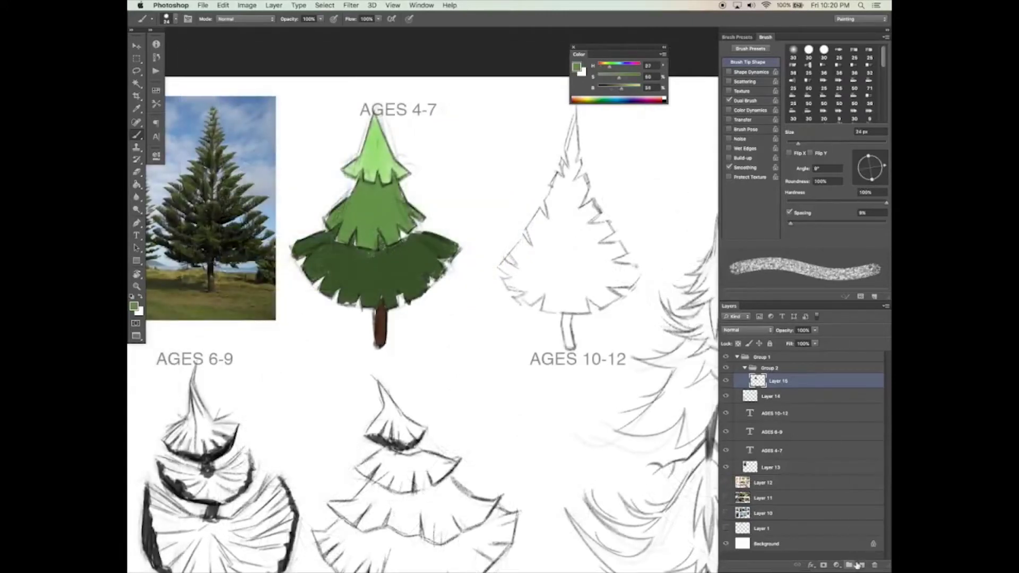
left_click(856, 563)
- Paint the right-hand top-row tree green with the textured brush, adjusting the tip shape
mouse_move(554, 190)
left_mouse_down()
mouse_move(557, 236)
mouse_move(563, 172)
mouse_move(574, 169)
mouse_move(561, 156)
mouse_move(576, 130)
left_mouse_up()
mouse_move(565, 170)
left_mouse_down()
mouse_move(578, 115)
mouse_move(573, 204)
left_mouse_up()
key("e")
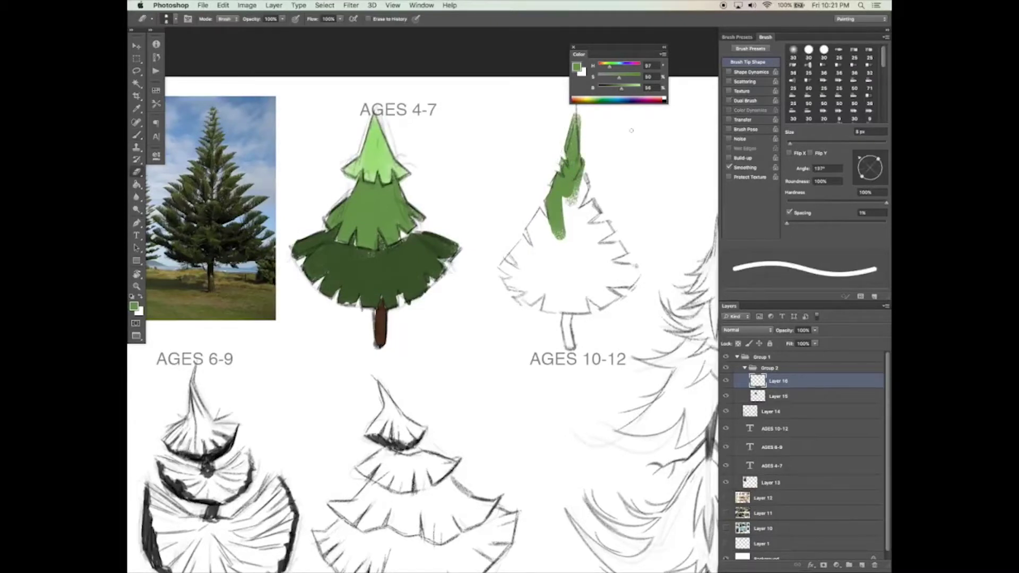
left_click_drag(879, 162, 859, 164)
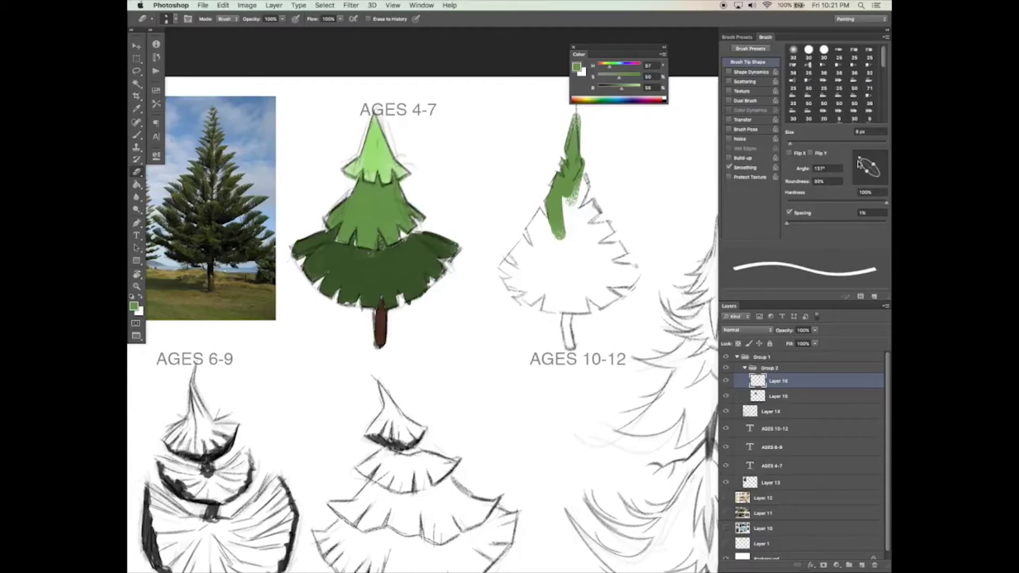
left_click(755, 73)
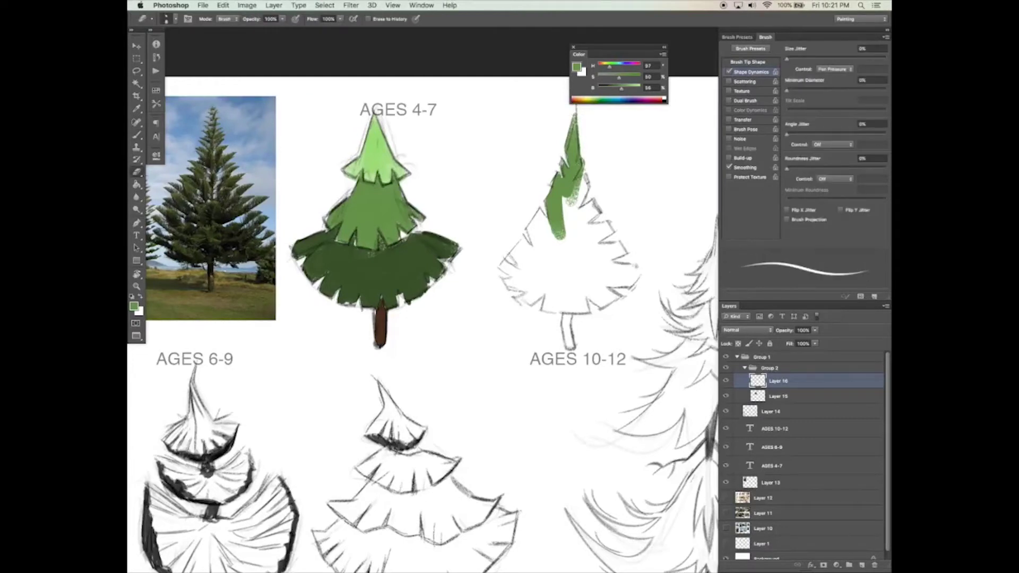
key("b")
mouse_move(578, 202)
left_mouse_down()
mouse_move(557, 252)
mouse_move(594, 266)
left_mouse_up()
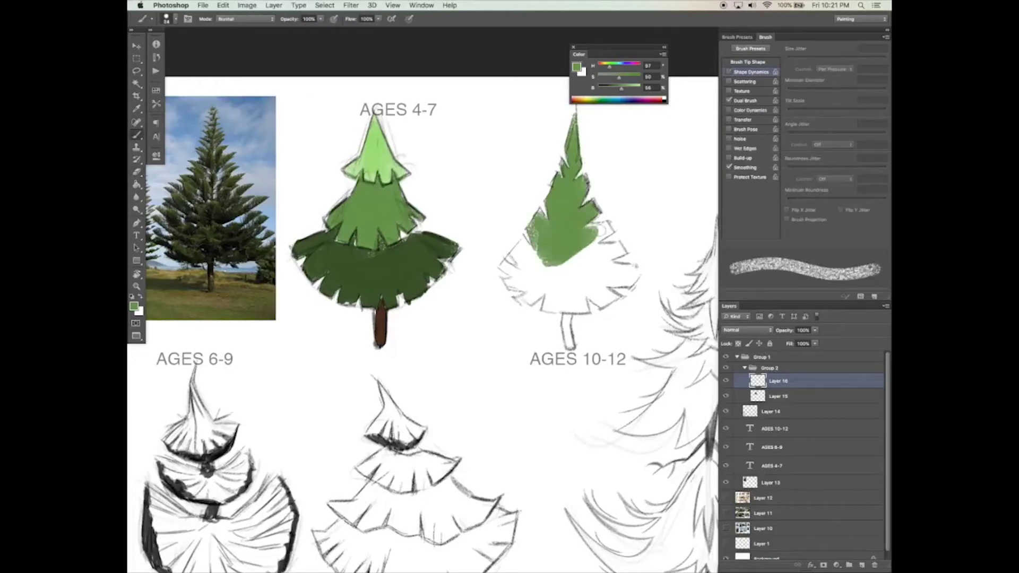
left_click_drag(511, 254, 610, 265)
left_click_drag(504, 281, 620, 255)
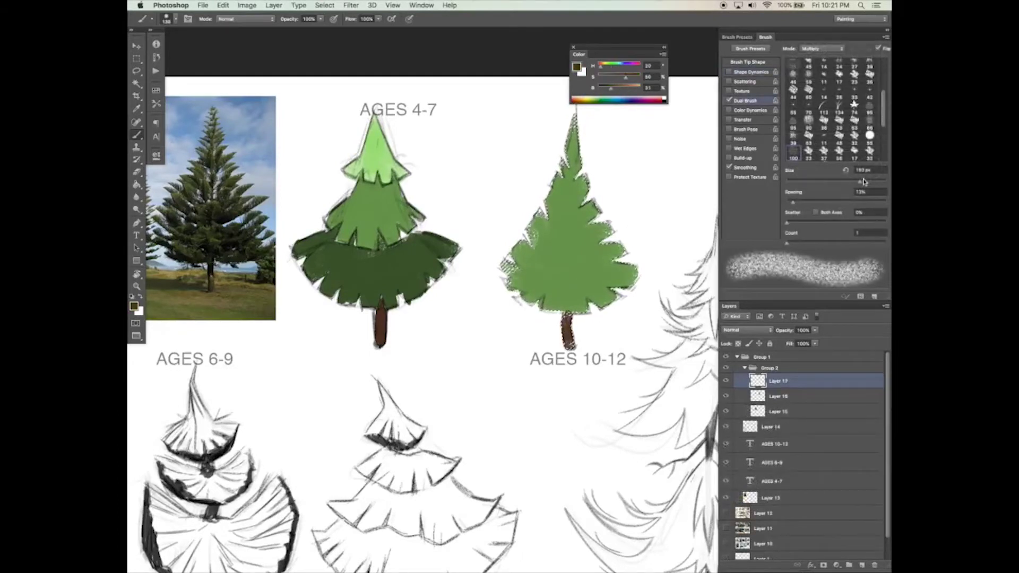
- Add light green speckles to the tree's upper part and medium green over the lower left
left_click(387, 151, "alt")
left_click_drag(570, 143, 565, 220)
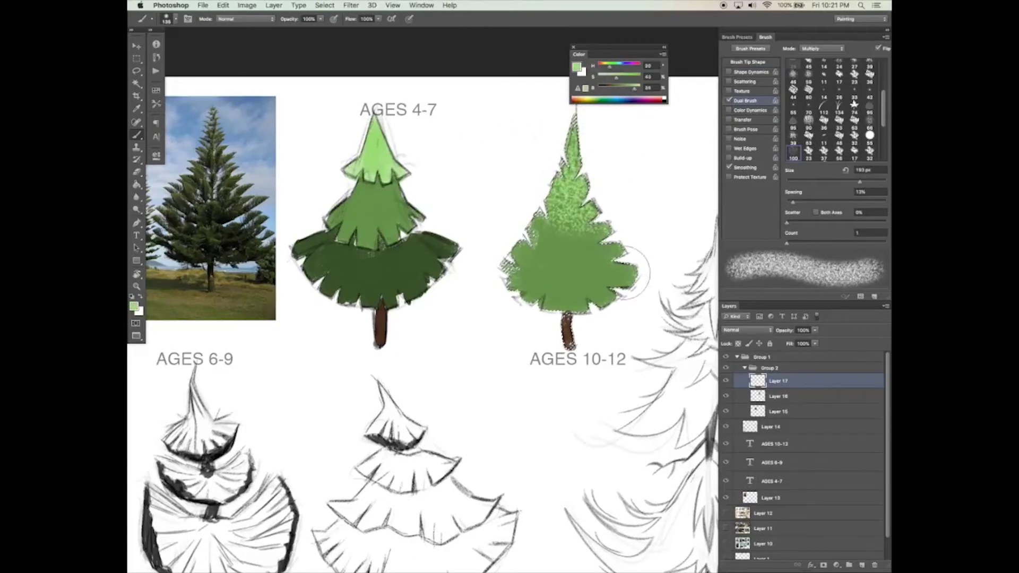
left_click(599, 263, "alt")
left_click_drag(537, 218, 626, 212)
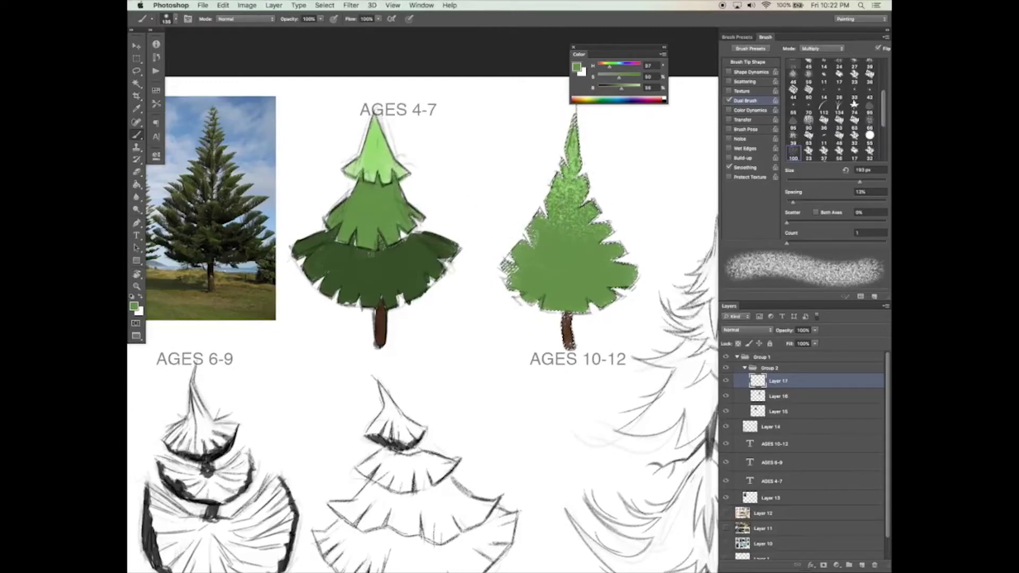
- Lower paint opacity to 35% and shade the tree's lower half with darker green
left_click_drag(320, 18, 291, 30)
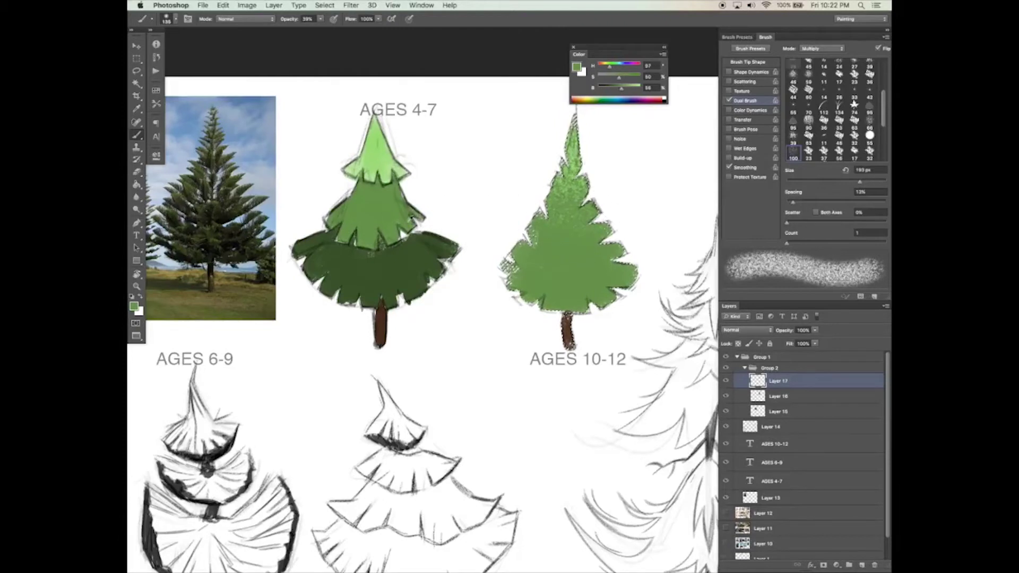
left_click(413, 271, "alt")
left_click_drag(515, 310, 635, 282)
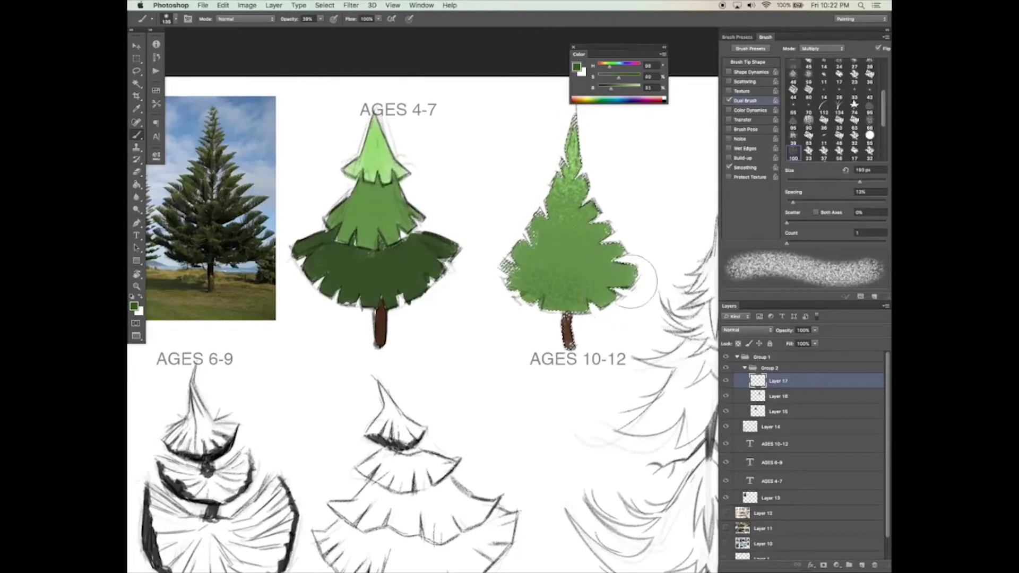
mouse_move(568, 273)
left_mouse_down()
mouse_move(612, 278)
mouse_move(525, 313)
left_mouse_up()
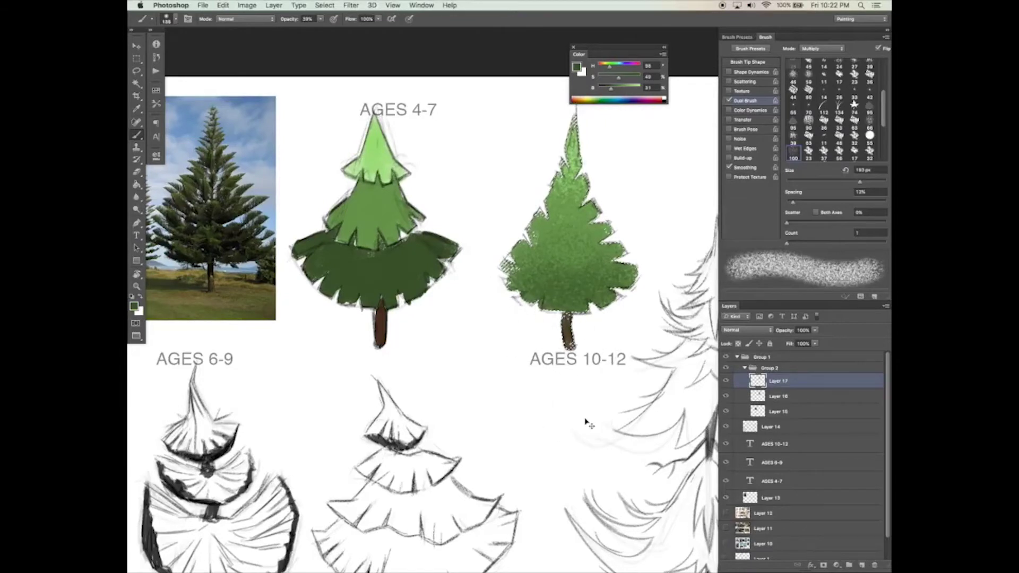
key("v")
scroll(605, 393, "down", 2)
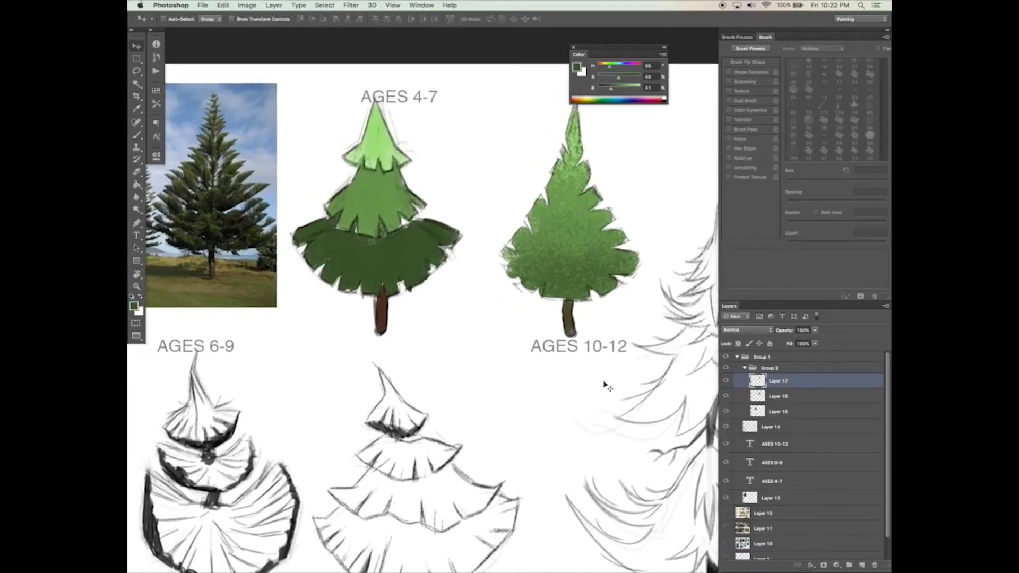
key("Tab")
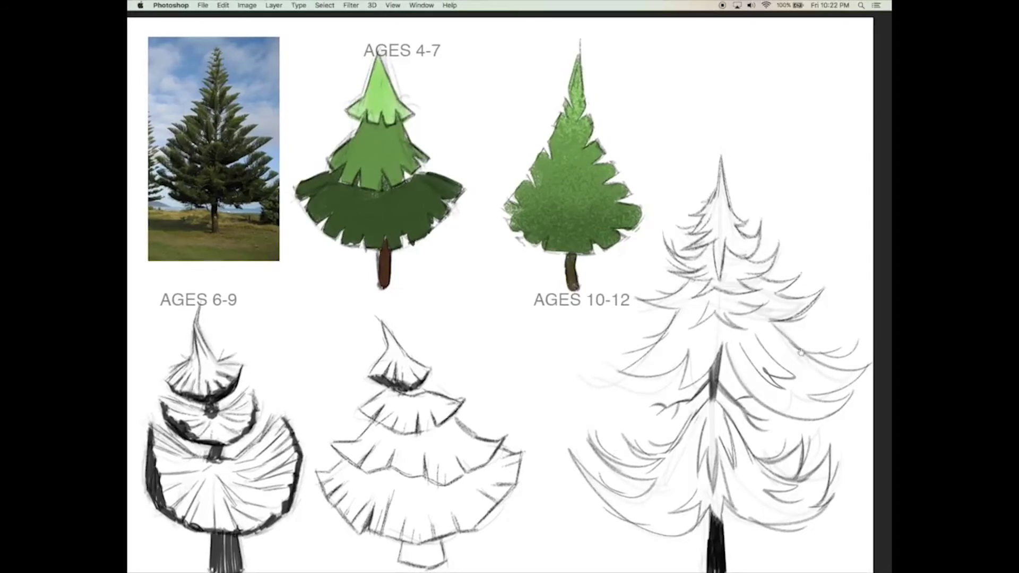
scroll(795, 356, "right", 1)
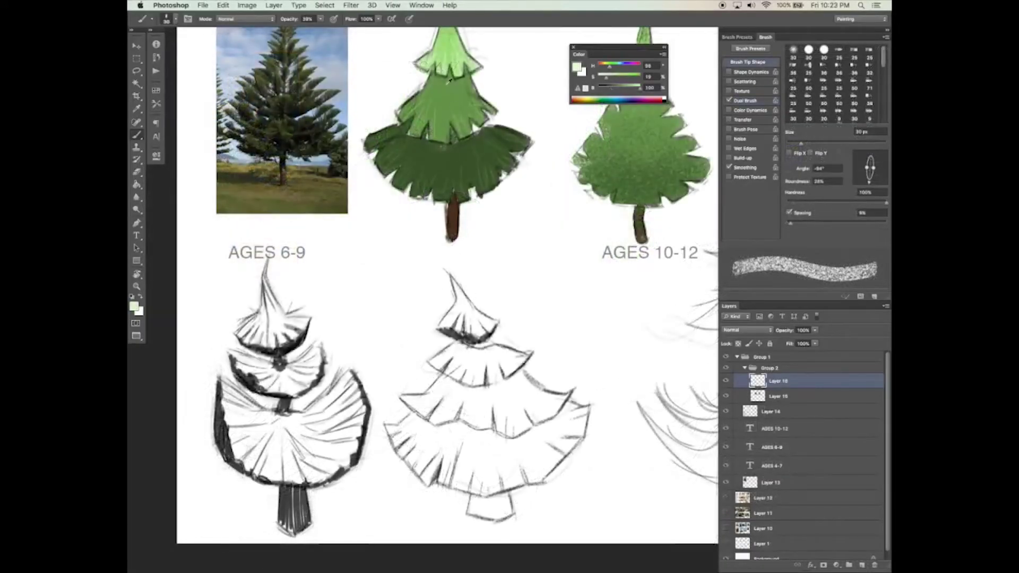
- Paint the AGES 6-9 tree's tip in sampled light green at 100% opacity
left_click(446, 34, "alt")
left_click_drag(263, 287, 280, 340)
left_click_drag(319, 20, 371, 27)
mouse_move(266, 287)
left_mouse_down()
mouse_move(280, 333)
mouse_move(307, 318)
mouse_move(306, 333)
mouse_move(251, 343)
mouse_move(265, 318)
left_mouse_up()
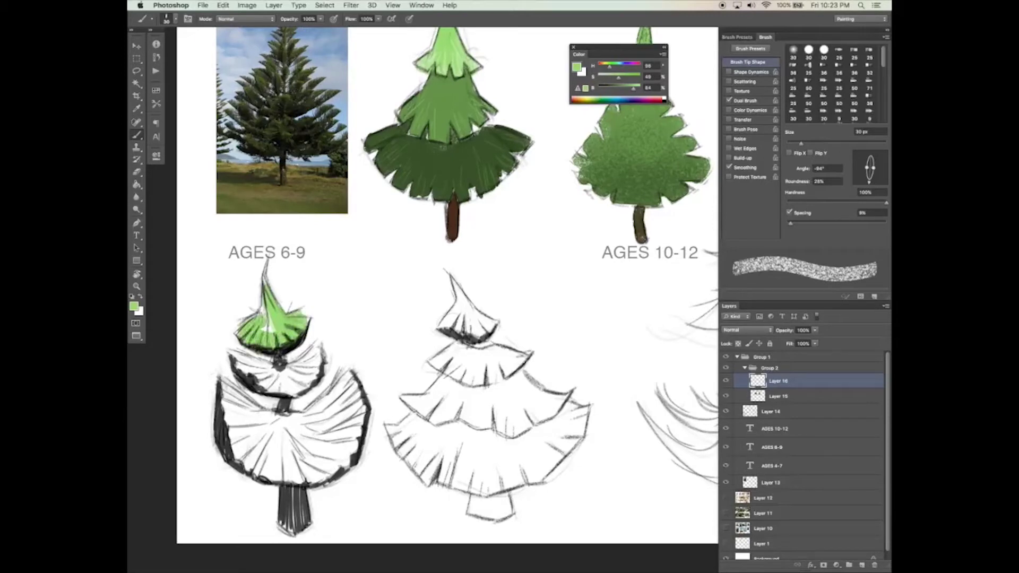
- Colour the AGES 6-9 tree's second tier green and its bottom tier dark green
left_click(446, 101, "alt")
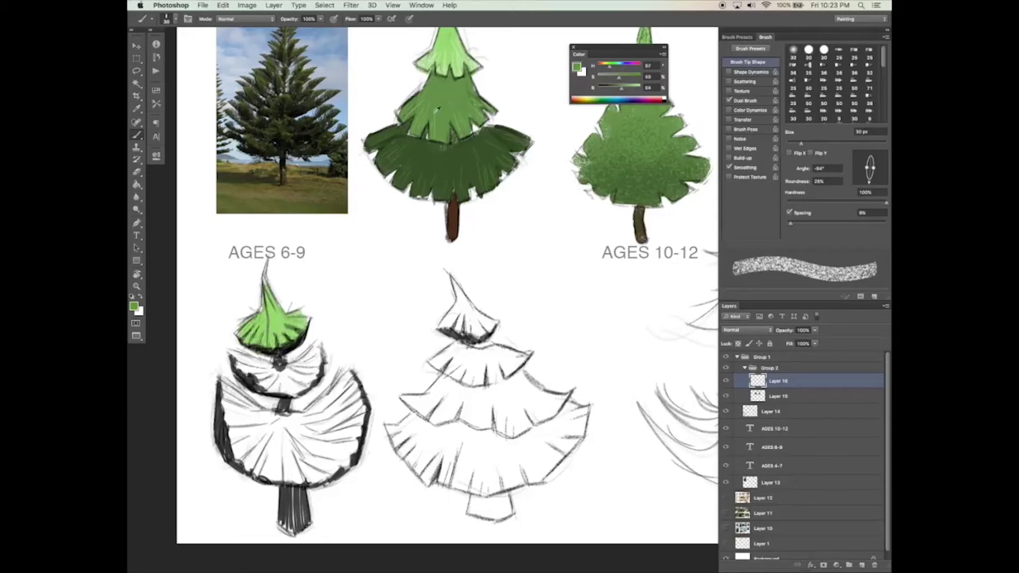
mouse_move(237, 366)
left_mouse_down()
mouse_move(262, 355)
mouse_move(290, 387)
mouse_move(319, 366)
left_mouse_up()
left_click(290, 382, "alt")
mouse_move(222, 387)
left_mouse_down()
mouse_move(345, 403)
mouse_move(361, 467)
left_mouse_up()
left_click_drag(260, 467, 350, 466)
left_click_drag(229, 409, 287, 477)
left_click_drag(266, 413, 350, 461)
left_click_drag(361, 403, 324, 477)
left_click_drag(287, 404, 318, 424)
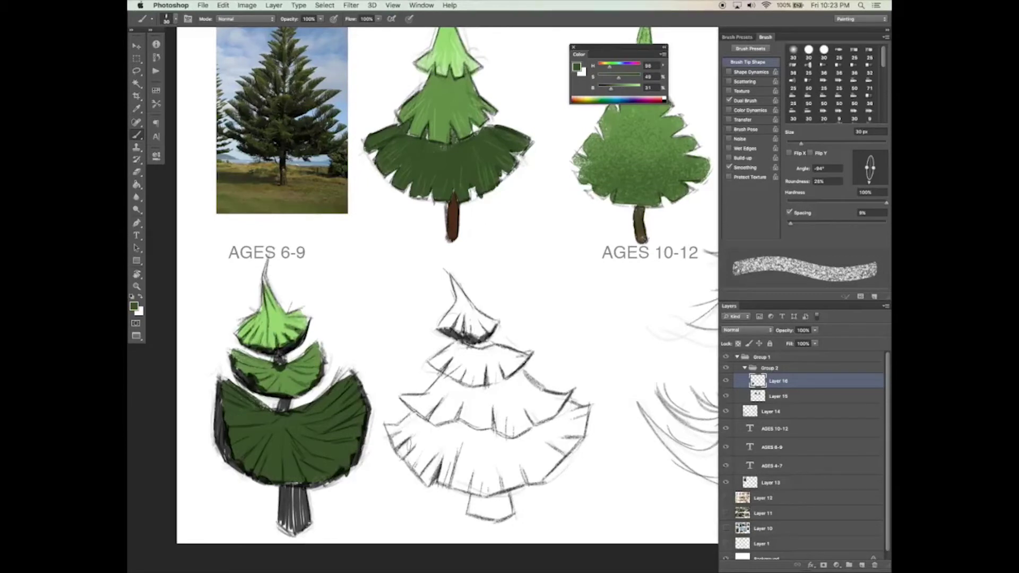
- Paint the middle tree's lower tier dark green and the tier above lighter green
mouse_move(392, 431)
left_mouse_down()
mouse_move(525, 441)
mouse_move(565, 419)
mouse_move(622, 359)
left_mouse_up()
mouse_move(451, 367)
left_mouse_down()
mouse_move(589, 382)
mouse_move(645, 332)
mouse_move(510, 411)
mouse_move(565, 414)
left_mouse_up()
left_click(357, 295, "alt")
mouse_move(483, 318)
left_mouse_down()
mouse_move(583, 316)
mouse_move(475, 340)
mouse_move(597, 334)
left_mouse_up()
- Fill the middle tree's upper tiers light green and shade the AGES 6-9 bottom tier's centre
left_click(334, 250, "alt")
left_click_drag(496, 278, 575, 289)
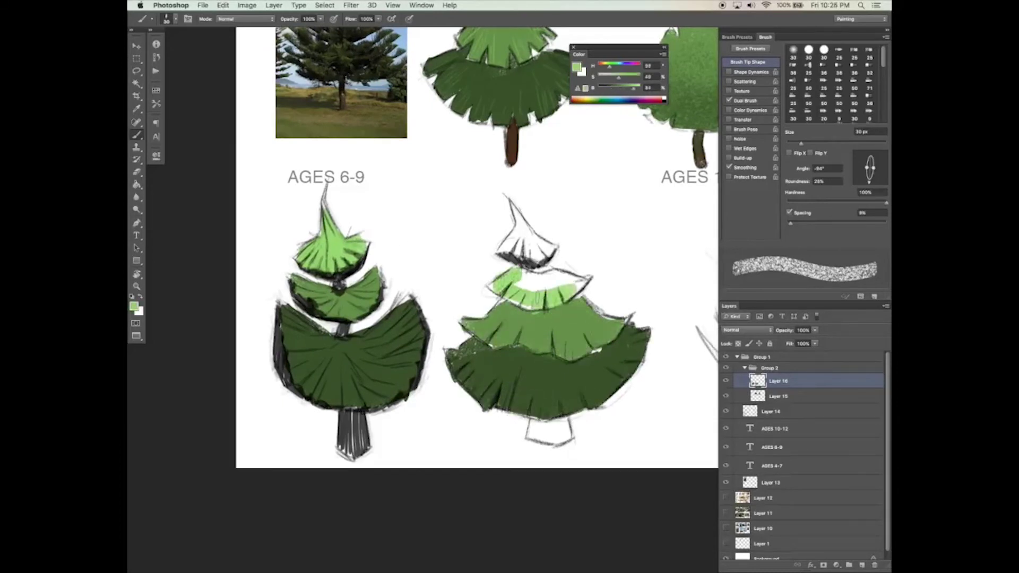
left_click_drag(515, 300, 581, 281)
left_click_drag(504, 257, 552, 215)
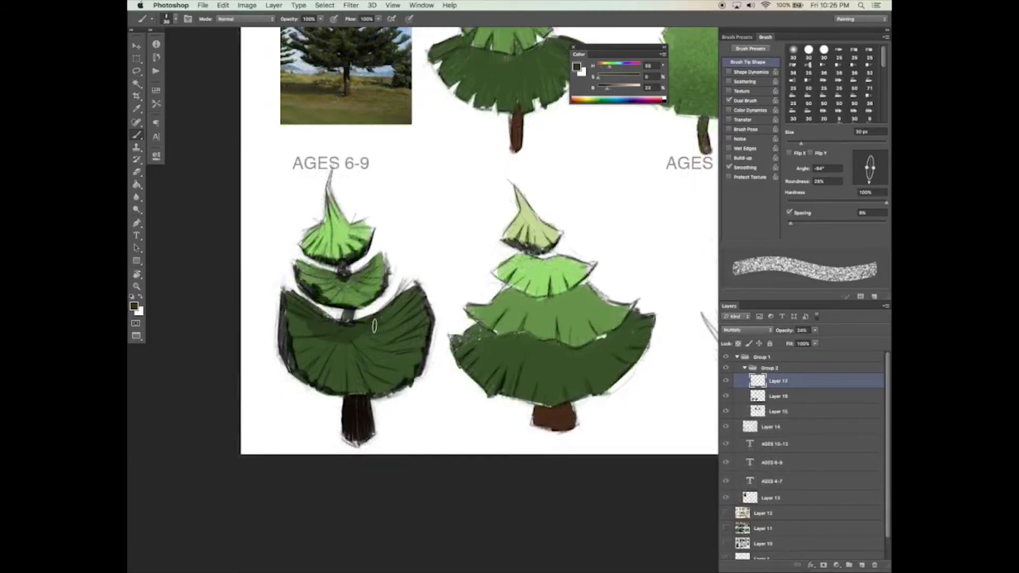
mouse_move(371, 326)
left_mouse_down()
mouse_move(347, 347)
mouse_move(386, 333)
left_mouse_up()
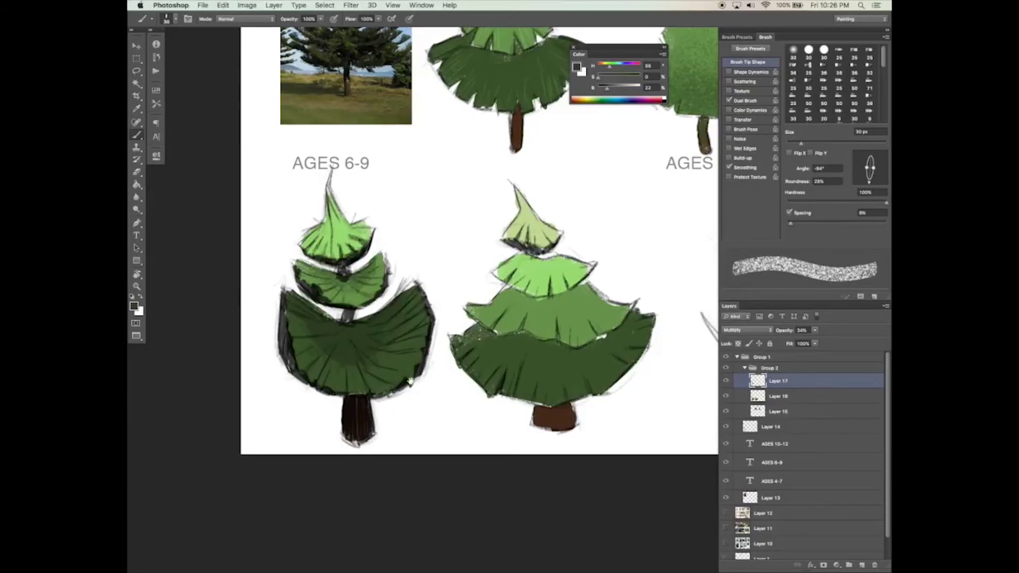
- With a near-horizontal brush tip, shade darker bands under each of the middle tree's tiers
scroll(405, 381, "right", 1)
left_click_drag(881, 173, 883, 170)
mouse_move(497, 297)
left_mouse_down()
mouse_move(549, 304)
mouse_move(583, 291)
left_mouse_up()
left_click_drag(512, 268, 557, 258)
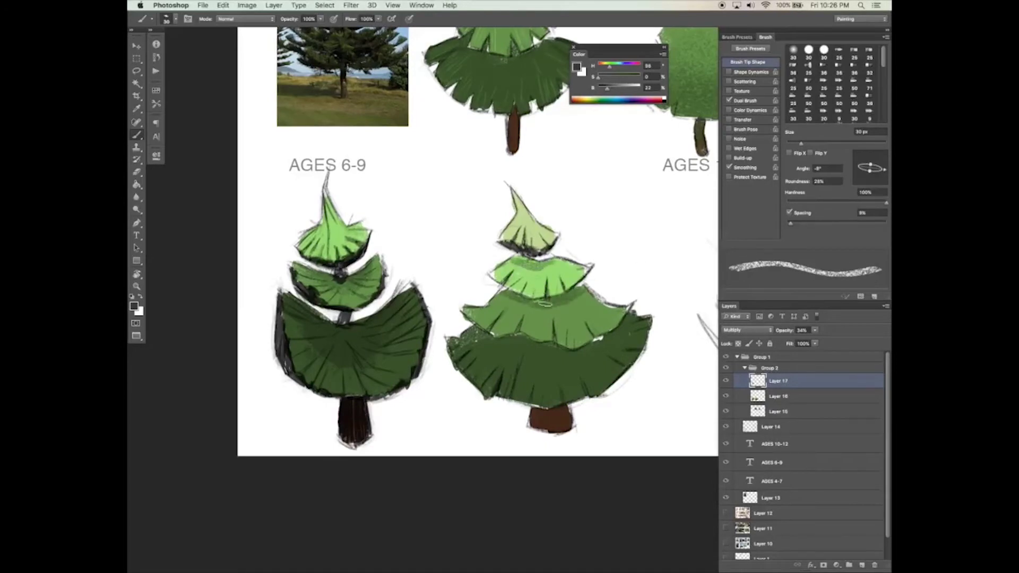
left_click_drag(497, 344, 580, 351)
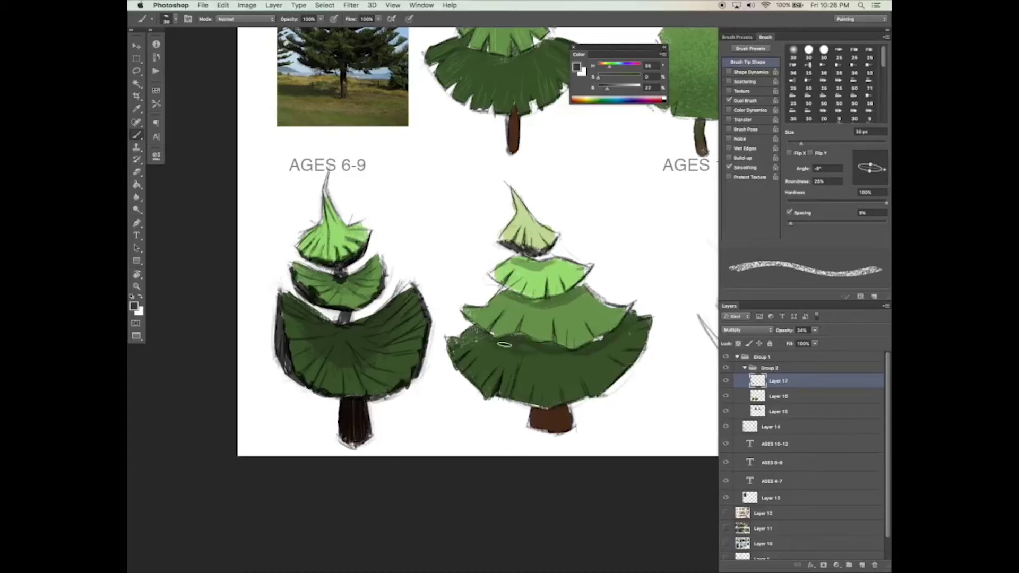
- Rotate the eraser tip and make it rounder and larger for cleaning edges
key("e")
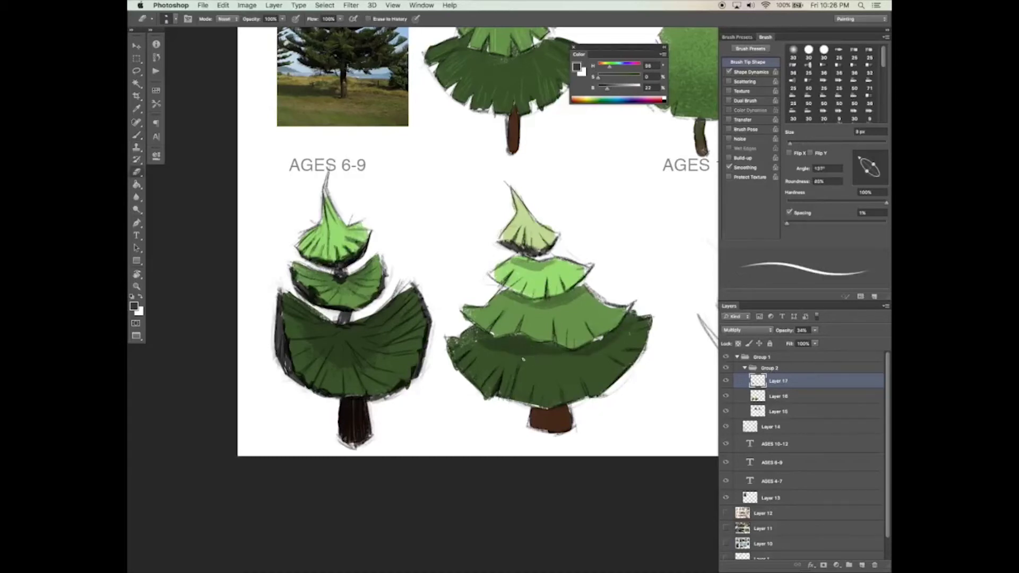
mouse_move(861, 159)
left_mouse_down()
mouse_move(880, 170)
mouse_move(885, 160)
mouse_move(874, 182)
left_mouse_up()
left_click_drag(789, 143, 798, 144)
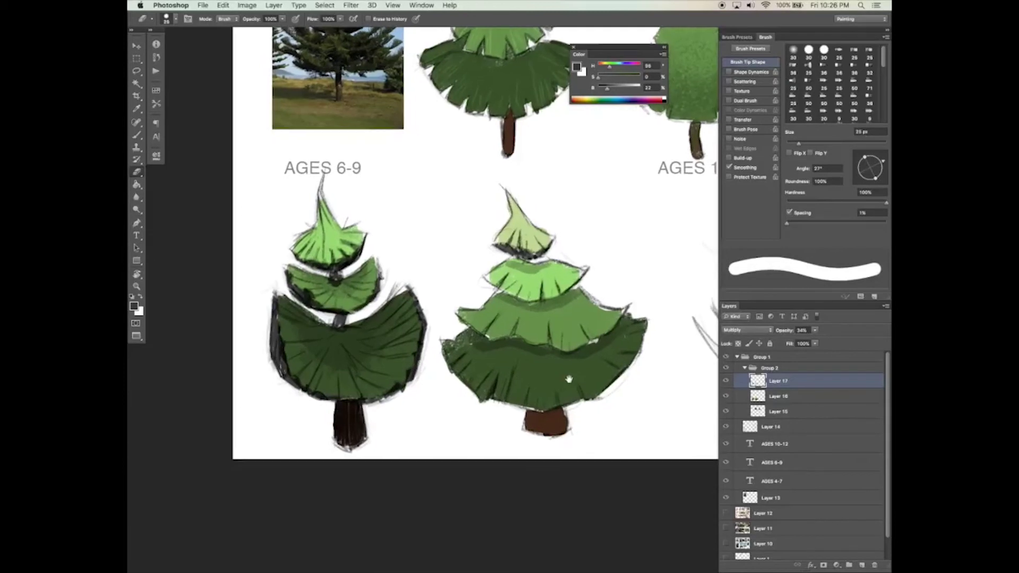
key("b")
- Save the drawing and add a new empty layer above Layer 17
scroll(552, 418, "right", 1)
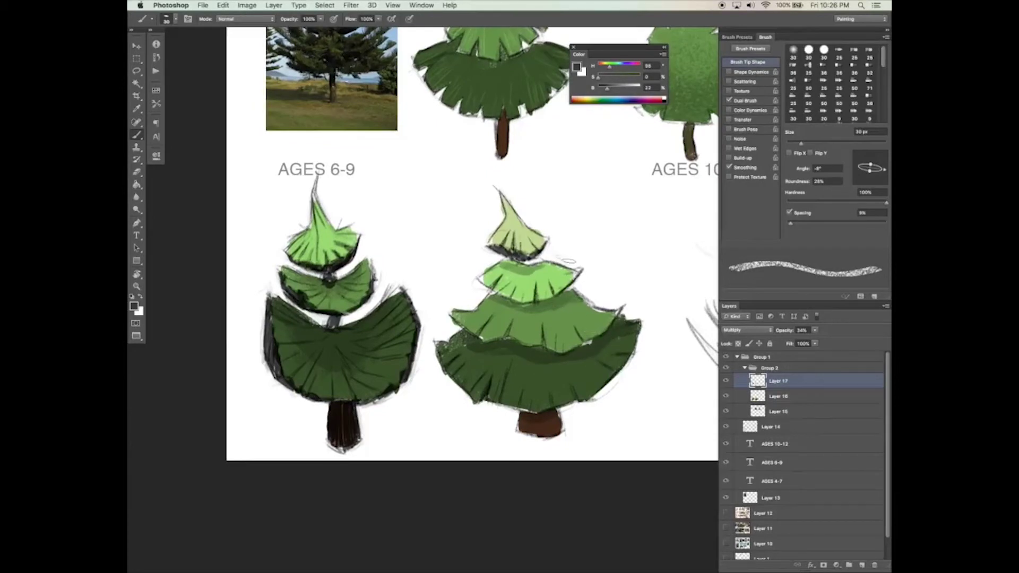
scroll(568, 445, "up", 1)
key("ctrl+s")
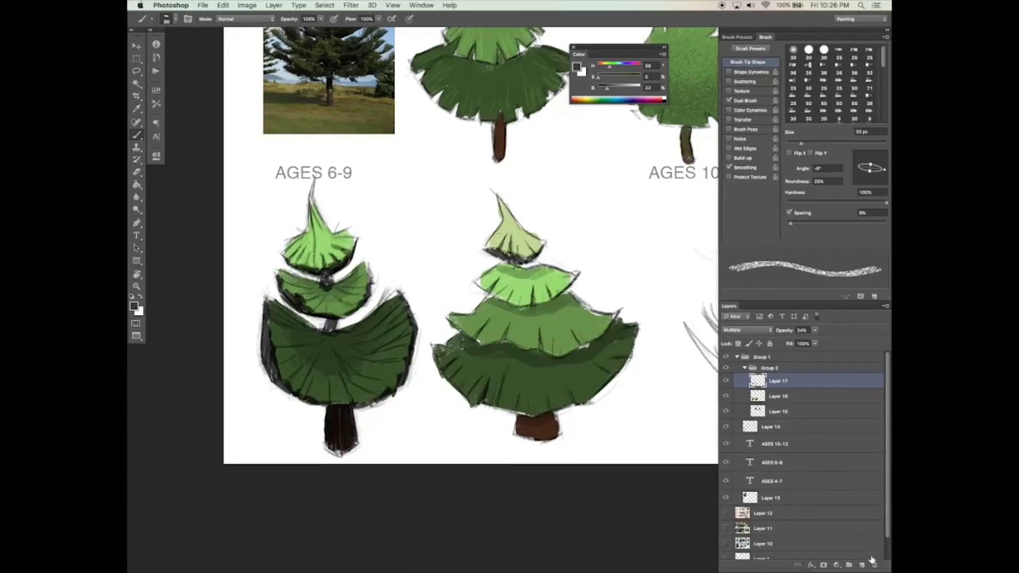
left_click(863, 565)
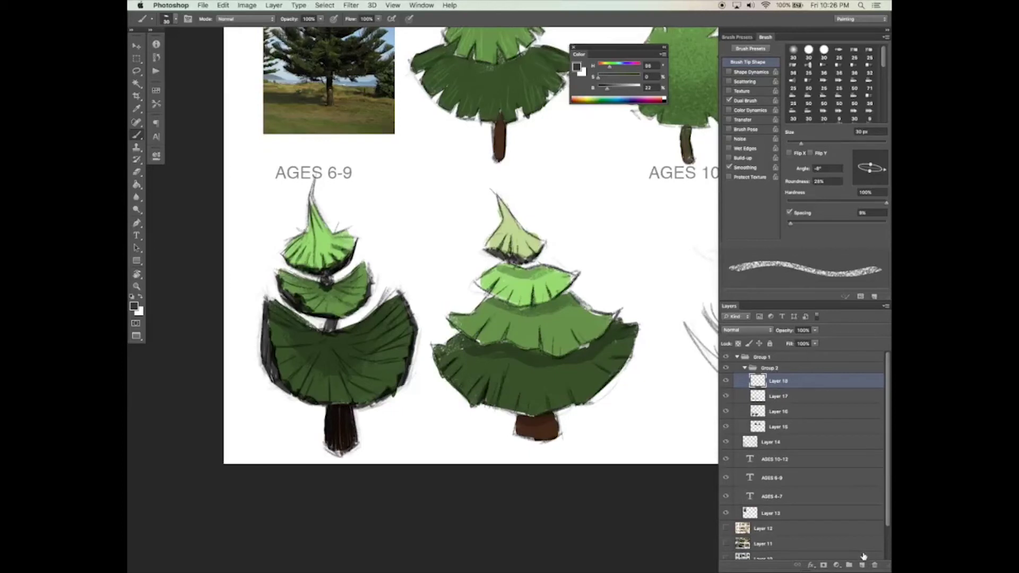
- On Layer 17, darken the middle tree's bottom tier and add saturated green along the left tree's lowest tier
left_click(771, 396)
mouse_move(610, 346)
left_mouse_down()
mouse_move(615, 366)
mouse_move(525, 410)
left_mouse_up()
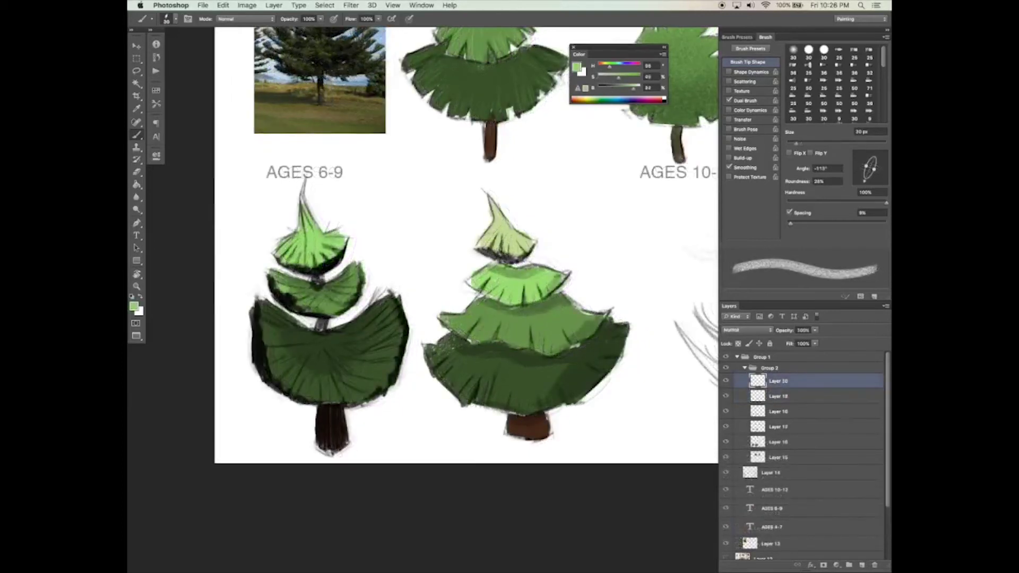
left_click_drag(312, 307, 332, 308)
left_click(344, 291, "alt")
mouse_move(284, 378)
left_mouse_down()
mouse_move(310, 396)
mouse_move(350, 396)
left_mouse_up()
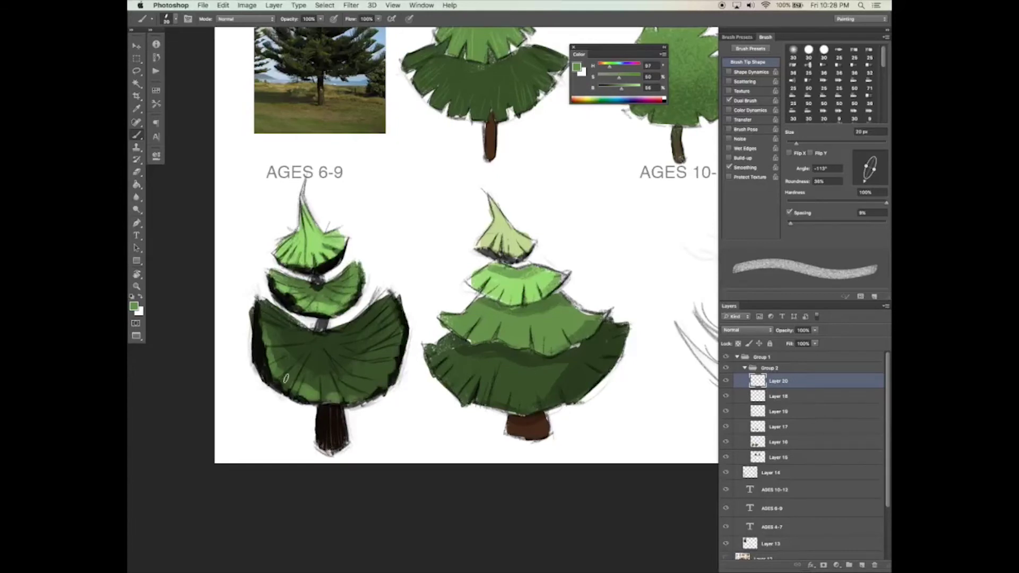
- Make the brush tip fully round with a speckled Dual Brush texture, then zoom out to the whole page
left_click_drag(873, 168, 890, 175)
left_click(745, 100)
left_click(834, 184)
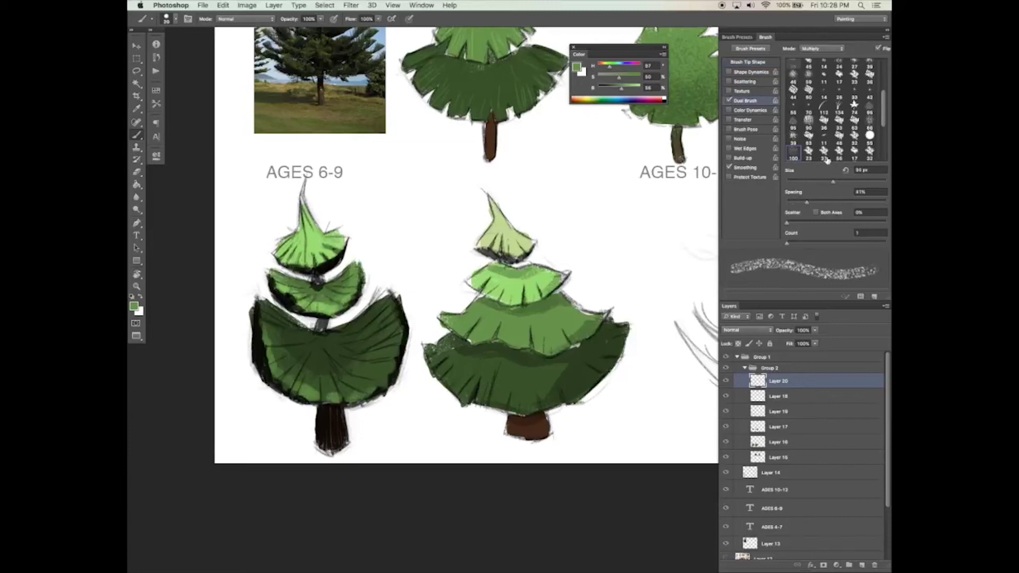
left_click(756, 62)
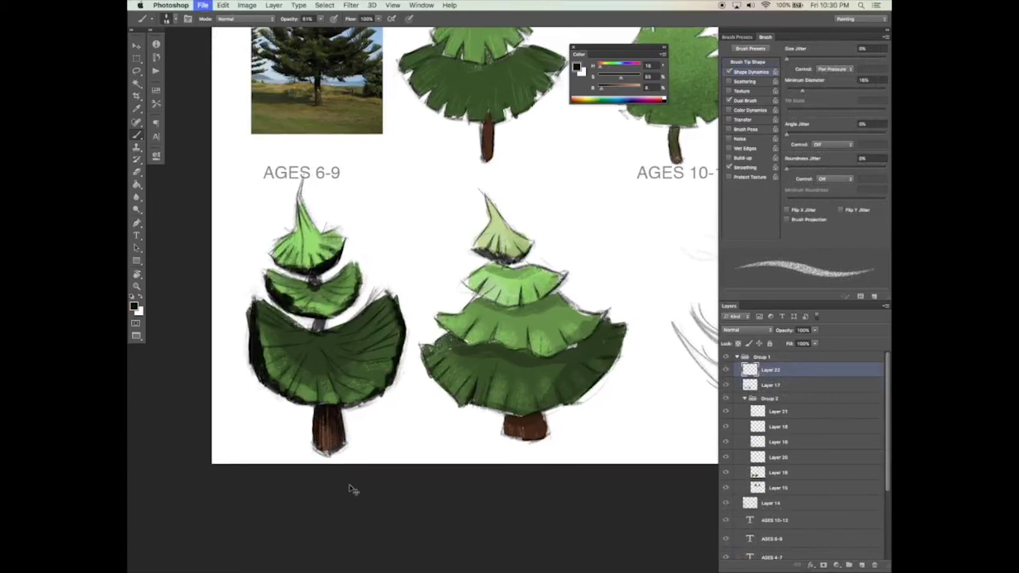
key("z")
left_click(524, 431, "alt")
key("v")
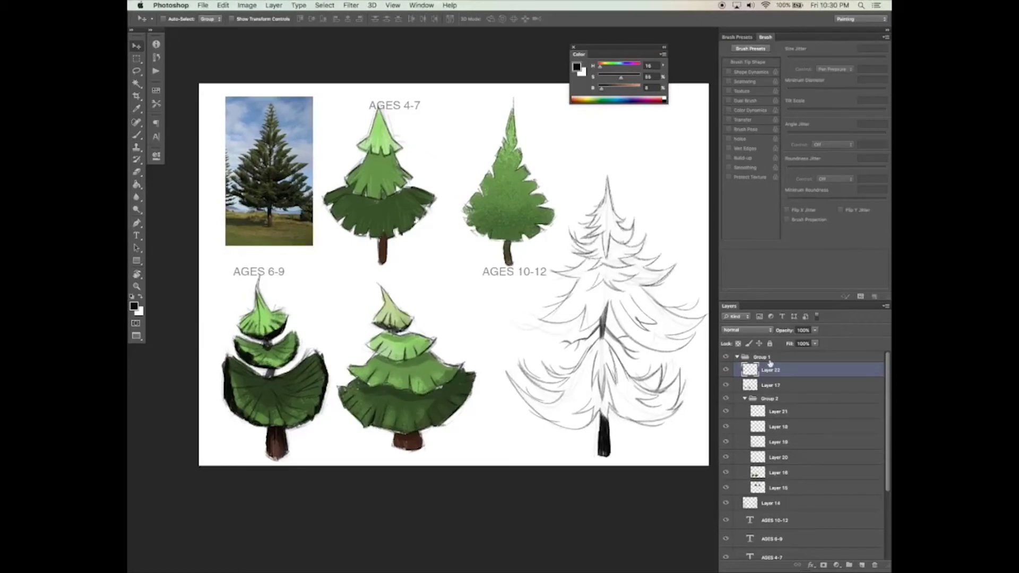
- Add a new layer above Layer 21 and set a rotated, roughly 48 px brush in green
left_click(790, 413)
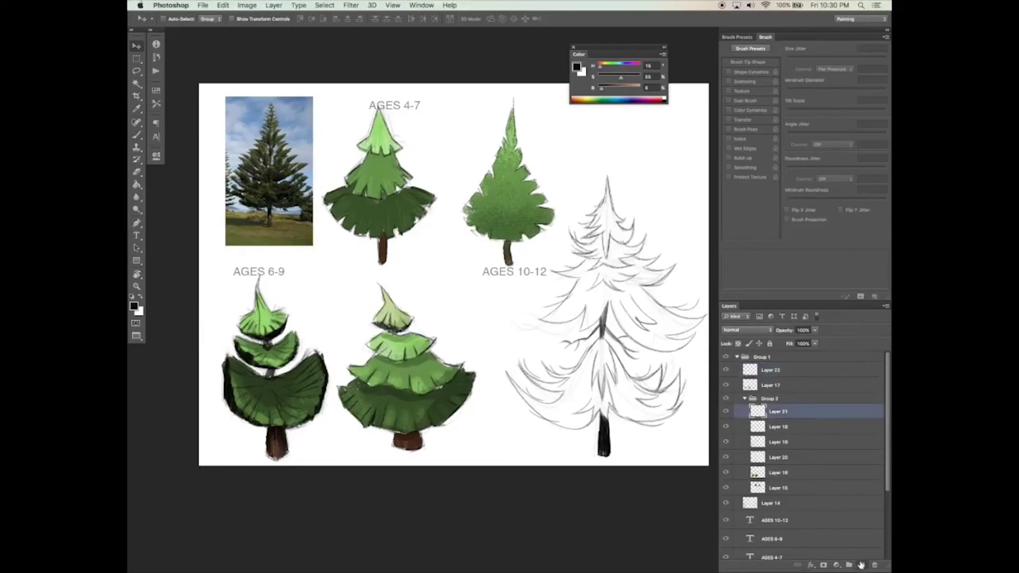
left_click(861, 565)
key("b")
left_click(748, 62)
left_click_drag(882, 174, 869, 160)
left_click_drag(795, 143, 809, 142)
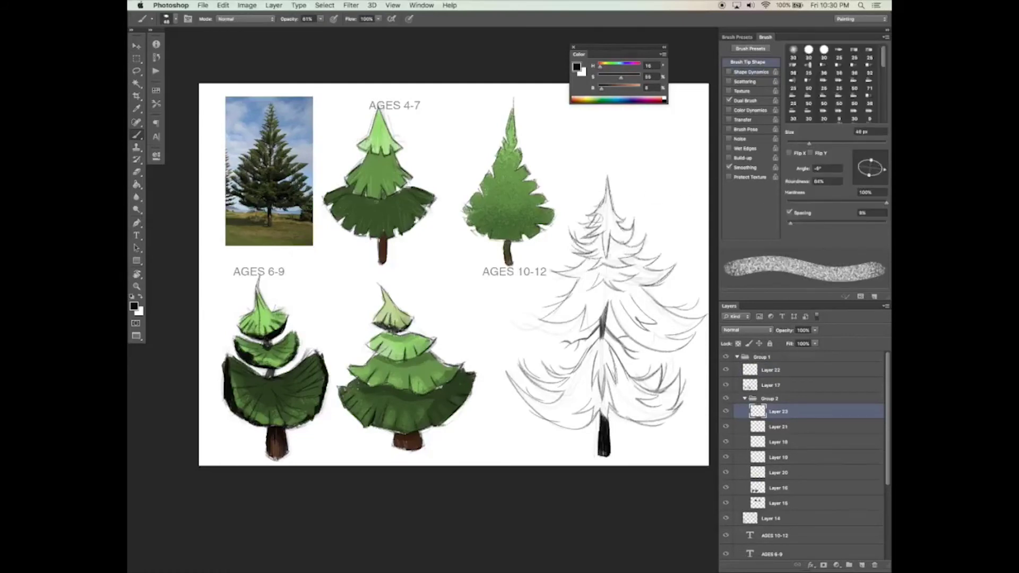
left_click(424, 364, "alt")
- Paint green over the AGES 10-12 tree's upper-middle branches at 100% opacity, then zoom in
mouse_move(597, 259)
left_mouse_down()
mouse_move(588, 293)
mouse_move(594, 284)
left_mouse_up()
left_click_drag(613, 244, 588, 295)
left_click_drag(320, 21, 455, 76)
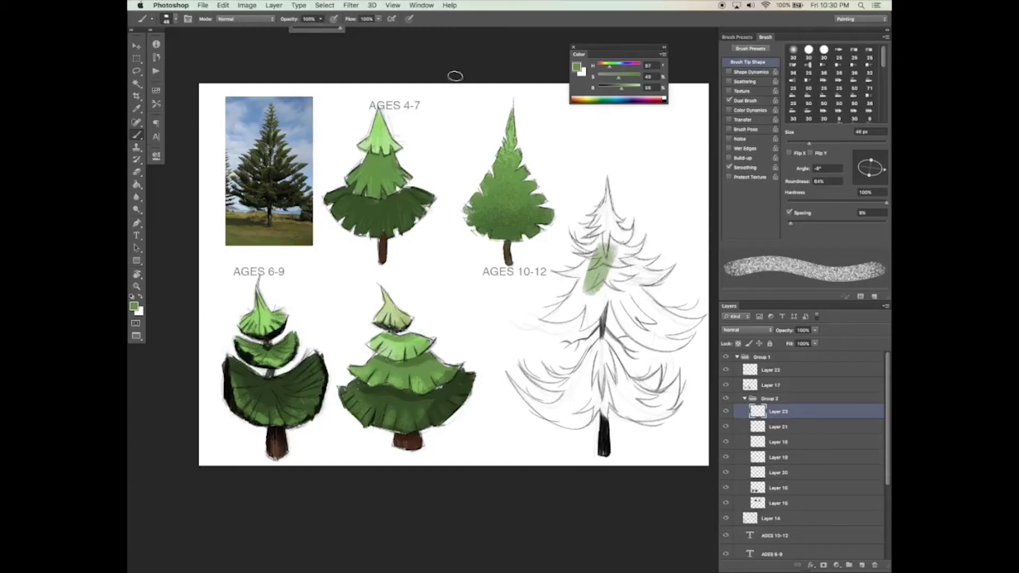
mouse_move(600, 265)
left_mouse_down()
mouse_move(581, 292)
mouse_move(579, 278)
mouse_move(622, 296)
mouse_move(647, 337)
left_mouse_up()
mouse_move(628, 277)
left_mouse_down()
mouse_move(660, 318)
mouse_move(649, 328)
mouse_move(658, 339)
left_mouse_up()
left_click_drag(599, 286, 588, 314)
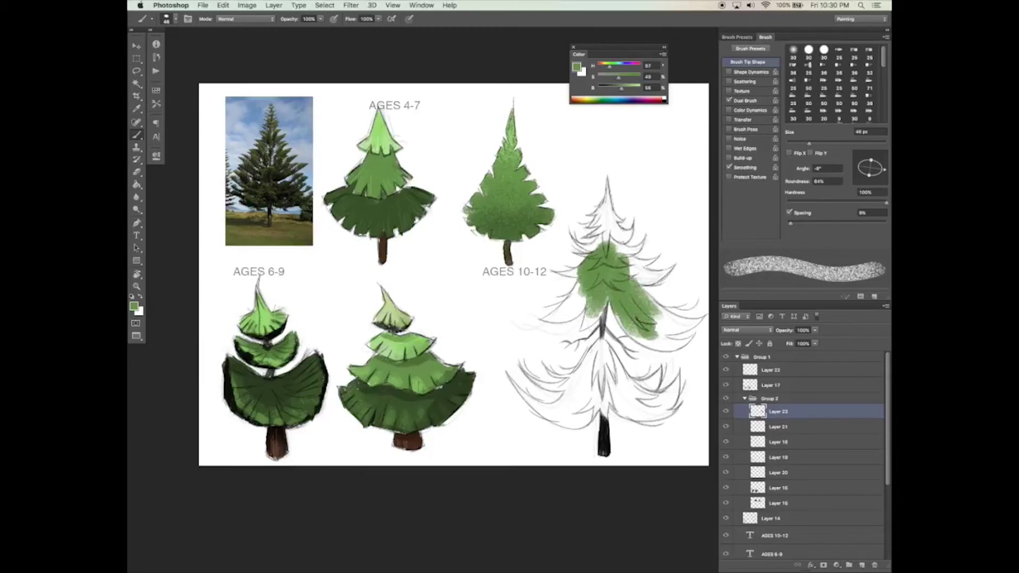
key("z")
left_click(577, 250)
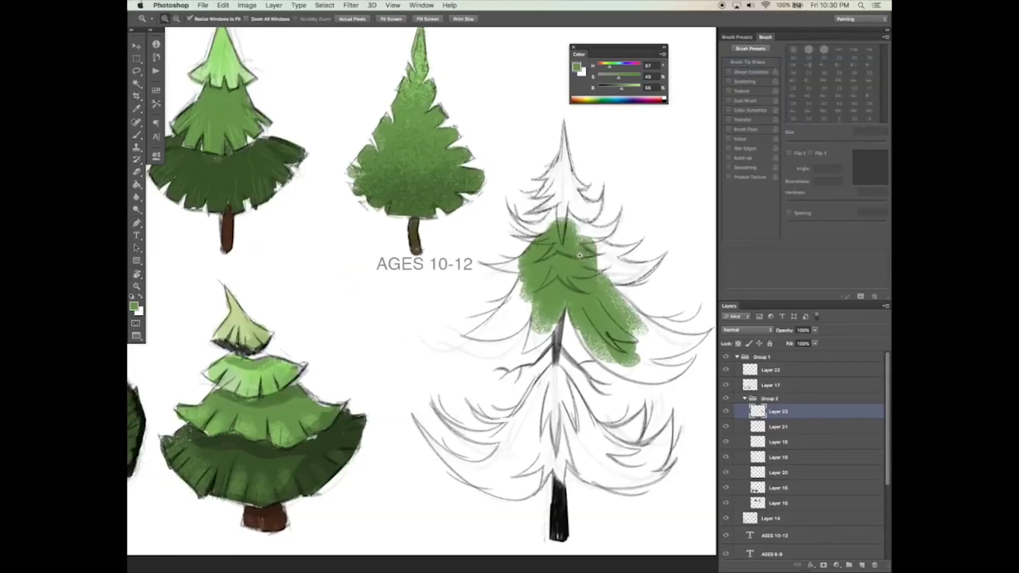
- Flatten the brush tip into a thin blade and paint the upper branches green up to the treetop
key("b")
left_click_drag(865, 166, 838, 175)
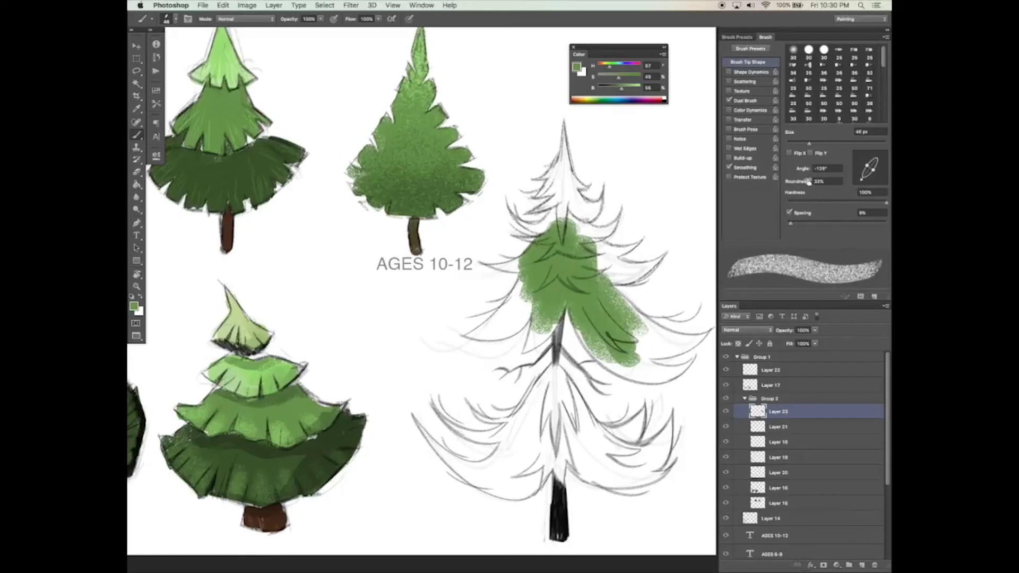
mouse_move(522, 273)
left_mouse_down()
mouse_move(504, 319)
mouse_move(470, 337)
left_mouse_up()
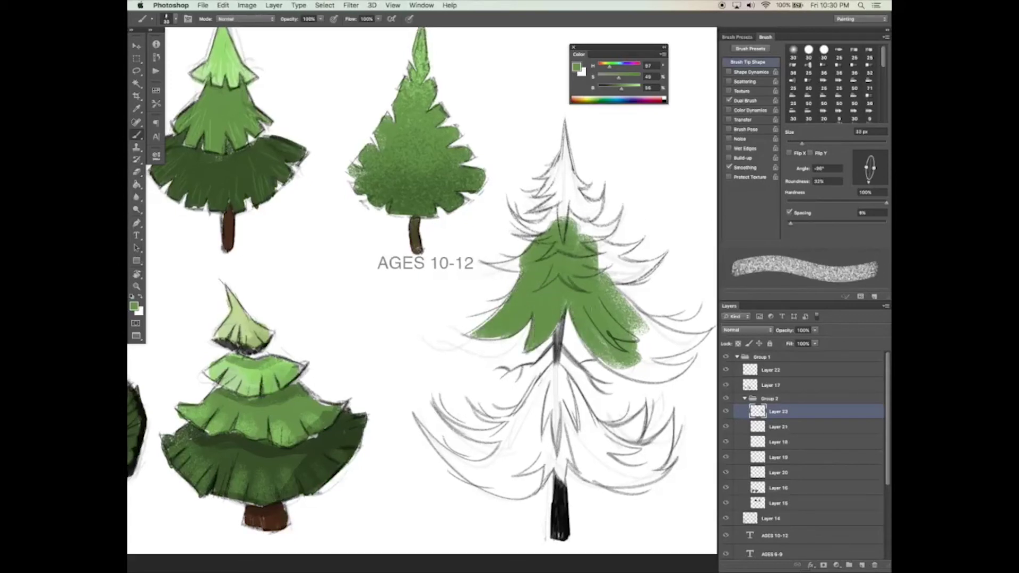
left_click_drag(531, 217, 504, 268)
mouse_move(562, 173)
left_mouse_down()
mouse_move(636, 263)
mouse_move(599, 281)
left_mouse_up()
left_click_drag(565, 127, 562, 197)
left_click_drag(557, 154, 530, 213)
- Fill the AGES 10-12 tree's lower-right and lower-middle branches with green
left_click_drag(578, 170, 605, 215)
left_click_drag(669, 297, 584, 379)
mouse_move(616, 289)
left_mouse_down()
mouse_move(706, 340)
mouse_move(631, 381)
left_mouse_up()
left_click_drag(554, 374, 514, 440)
left_click_drag(589, 393, 557, 440)
left_click_drag(570, 363, 509, 480)
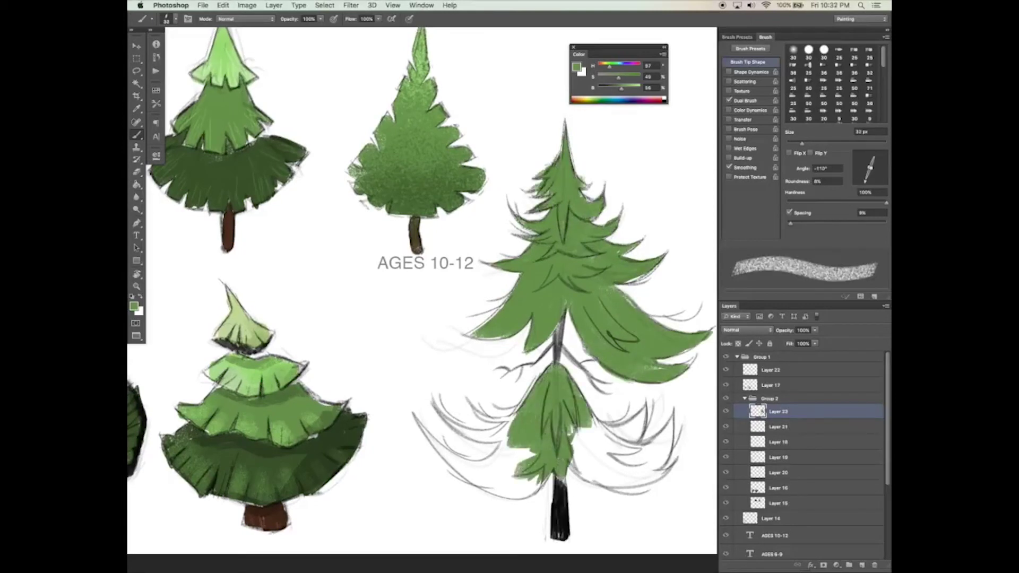
left_click_drag(519, 414, 483, 472)
left_click_drag(542, 441, 482, 496)
- Finish the green fill across the lower-left and lower-right branches
left_click_drag(494, 419, 440, 443)
left_click_drag(549, 387, 461, 440)
left_click_drag(589, 424, 567, 449)
mouse_move(490, 457)
left_mouse_down()
mouse_move(454, 488)
mouse_move(419, 425)
left_mouse_up()
left_click_drag(573, 420, 636, 472)
left_click_drag(571, 446, 658, 486)
left_click_drag(637, 409, 671, 449)
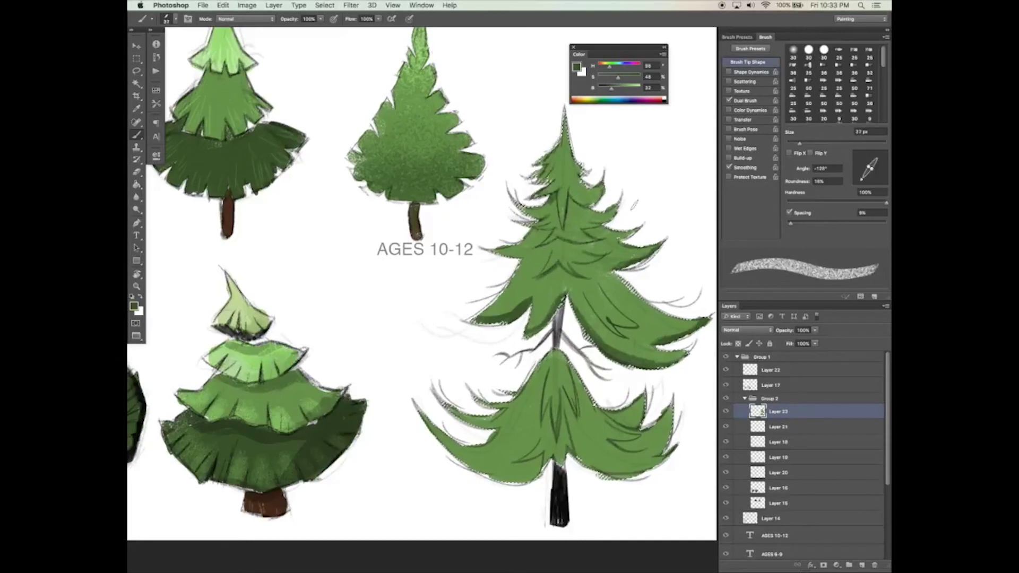
- Add dark shading strokes across the big tree's branches and create a new layer above Layer 23
left_click_drag(604, 242, 536, 249)
left_click_drag(596, 261, 537, 280)
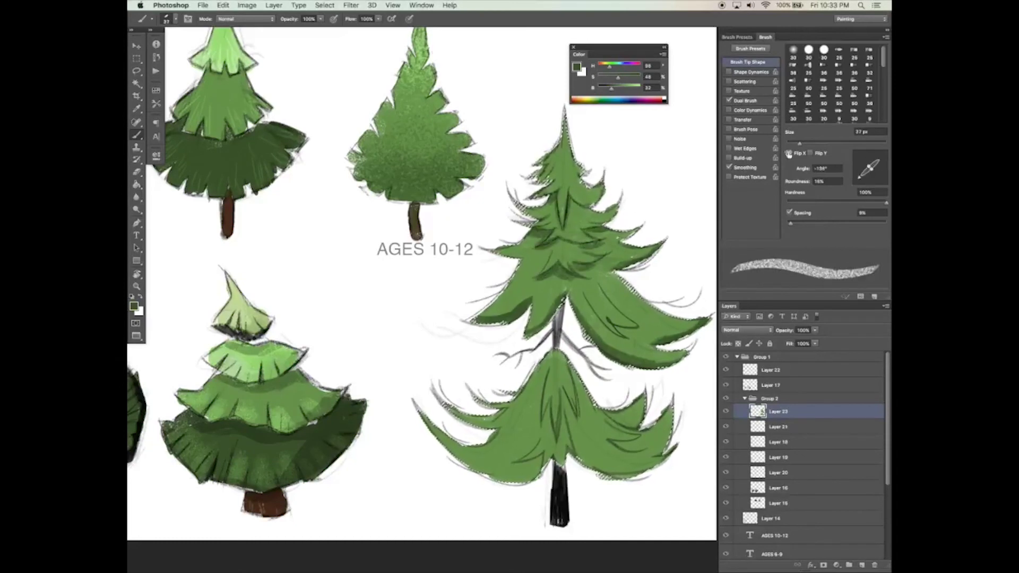
left_click_drag(645, 296, 589, 338)
left_click_drag(554, 385, 540, 443)
left_click_drag(578, 410, 556, 445)
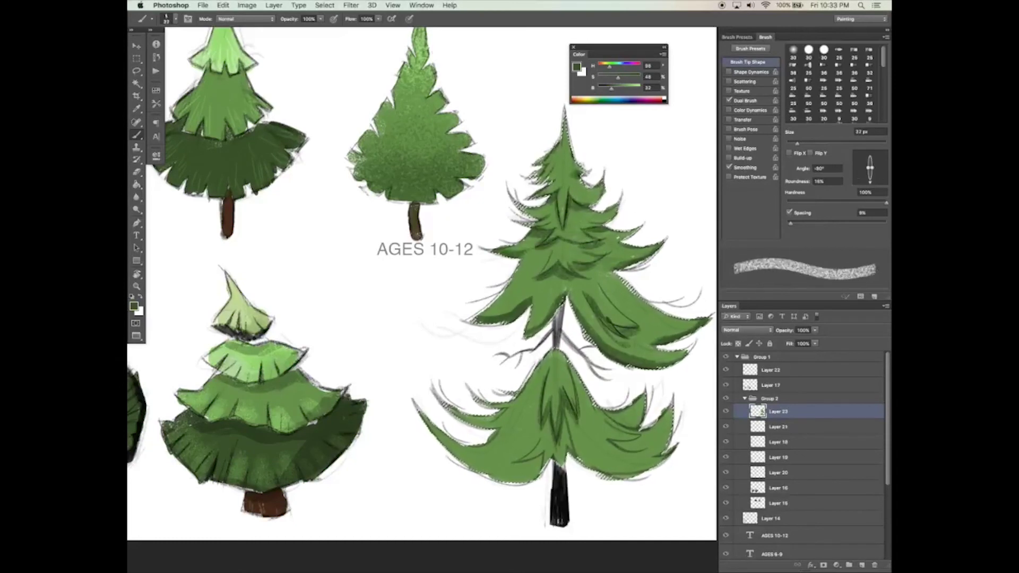
mouse_move(639, 437)
left_mouse_down()
mouse_move(608, 449)
mouse_move(648, 451)
left_mouse_up()
left_click_drag(559, 446, 551, 458)
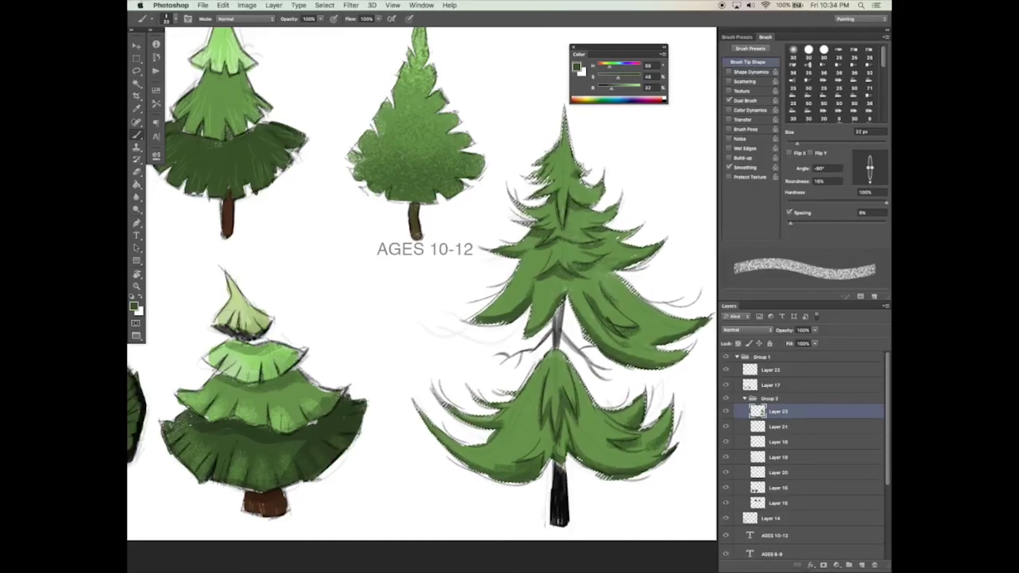
left_click_drag(616, 282, 601, 308)
left_click_drag(533, 283, 524, 300)
left_click_drag(634, 307, 615, 322)
key("ctrl+shift+alt+n")
left_click_drag(611, 88, 630, 88)
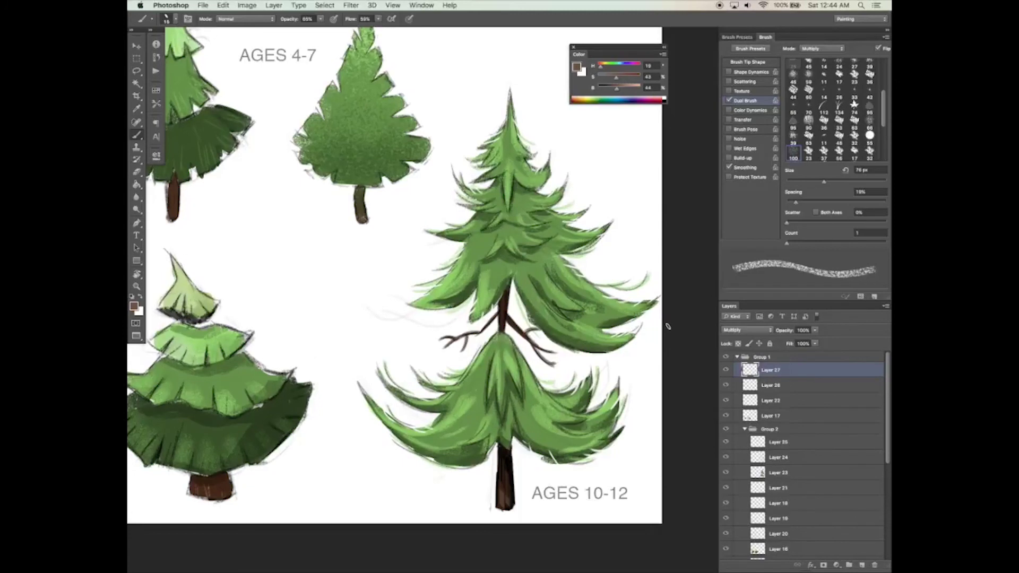
- Pick a dark grey and shade the big tree's right-middle branches darker
mouse_move(614, 77)
left_mouse_down()
mouse_move(598, 77)
mouse_move(611, 88)
left_mouse_up()
left_click(755, 62)
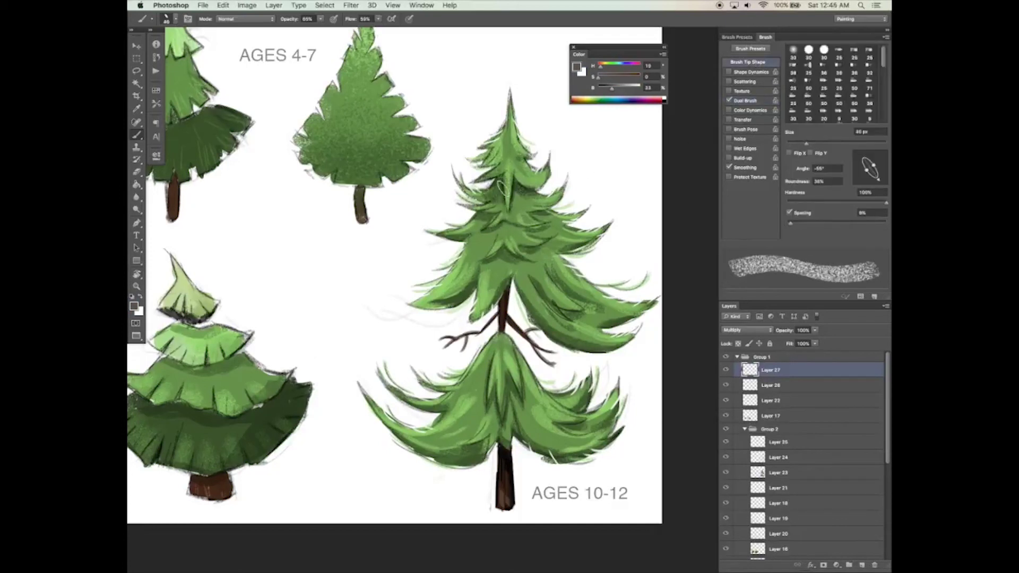
left_click_drag(515, 222, 583, 321)
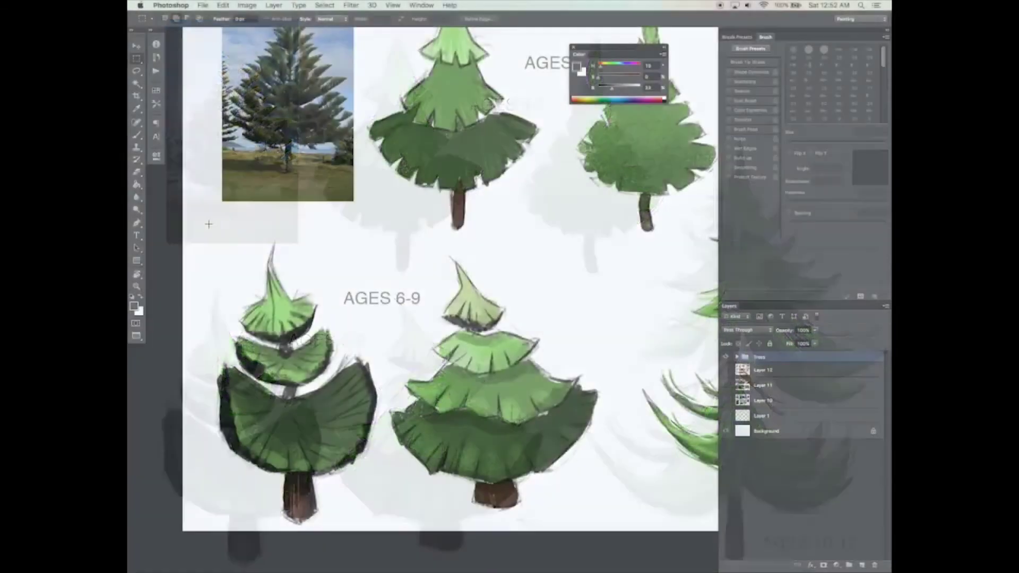
- Copy Merged the AGES 6-9 trees area, hide the Trees group, and paste them as a new layer
left_click_drag(208, 223, 542, 528)
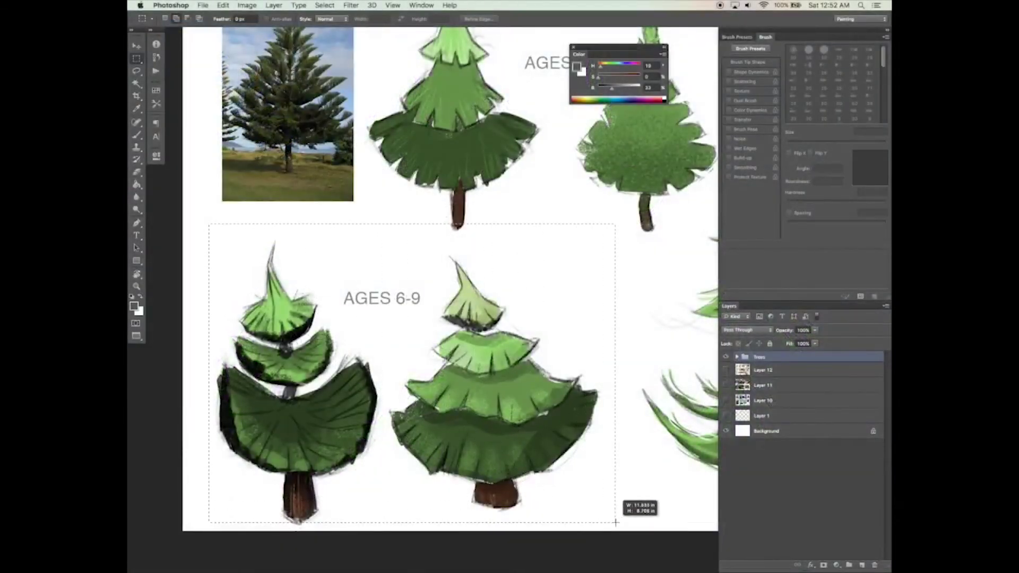
left_click_drag(542, 528, 621, 529)
left_click(225, 6)
left_click(239, 86)
left_click(726, 356)
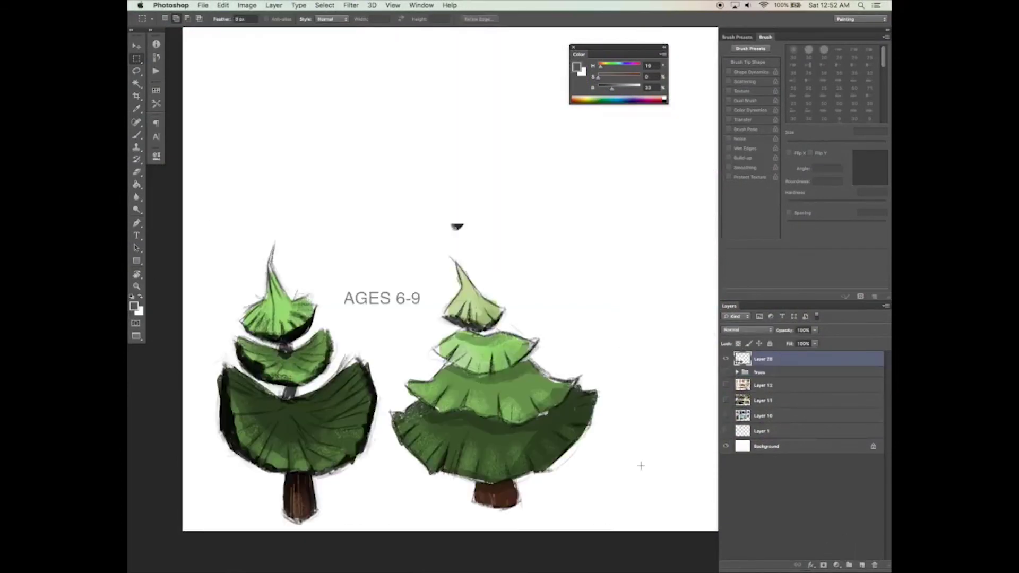
key("e")
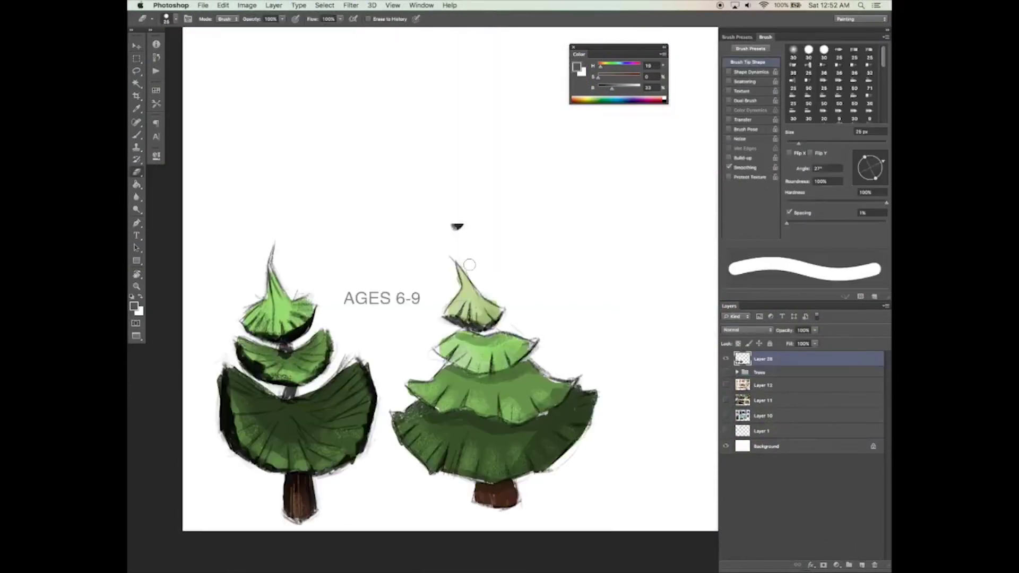